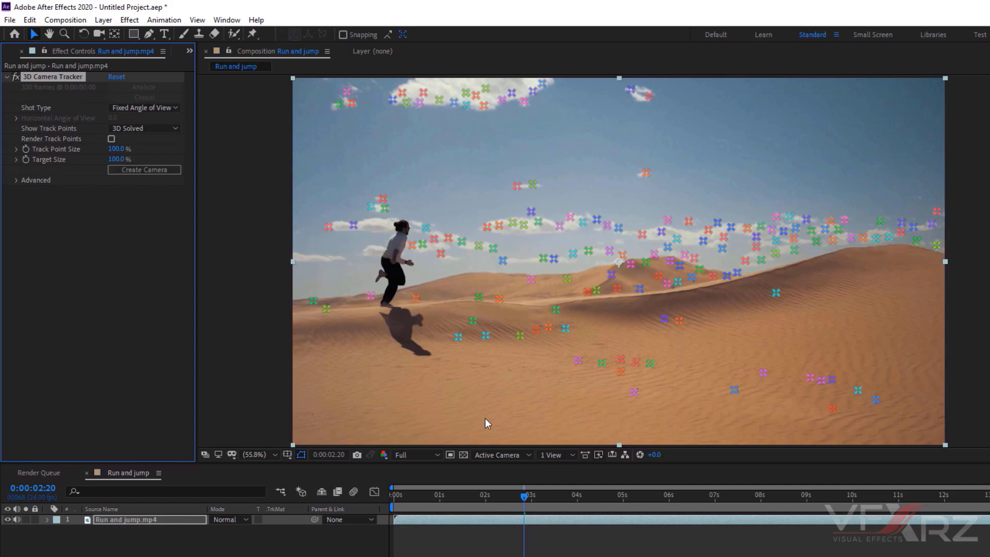
pyautogui.moveTo(923, 178)
pyautogui.mouseDown()
pyautogui.moveTo(825, 330)
pyautogui.moveTo(292, 308)
pyautogui.moveTo(916, 155)
pyautogui.mouseUp()
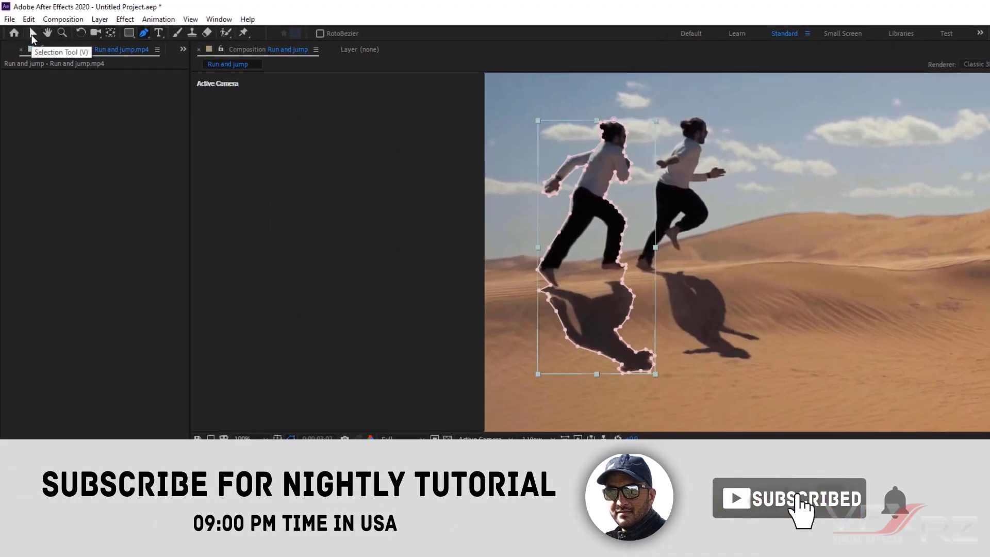
pyautogui.moveTo(867, 265); pyautogui.dragTo(692, 266)
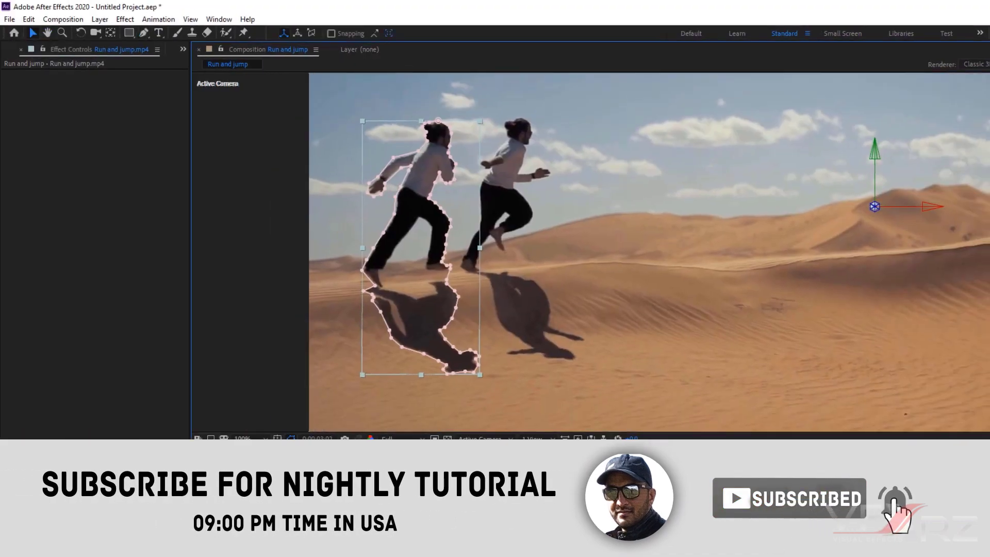
pyautogui.scroll(1, 473, 375)
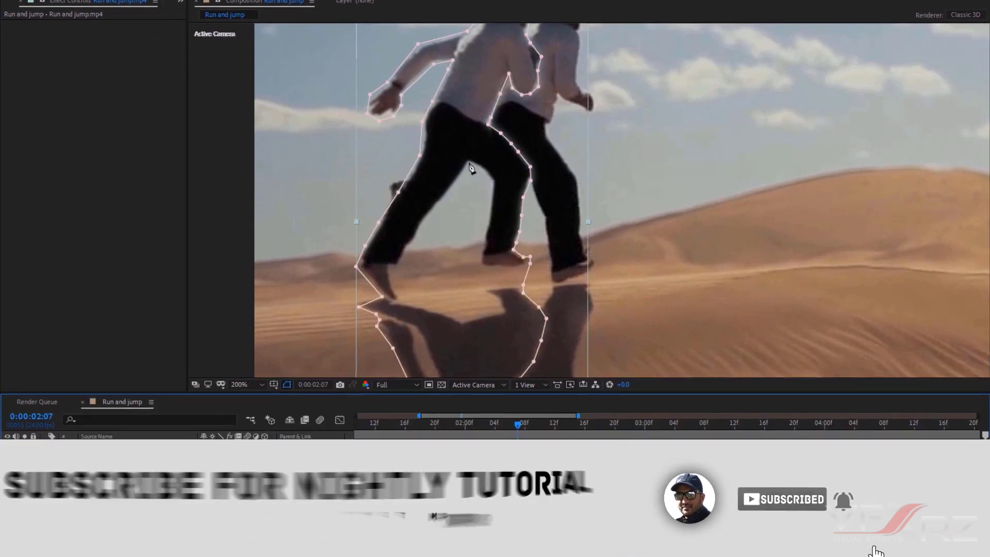
pyautogui.press('m')
pyautogui.press('m')
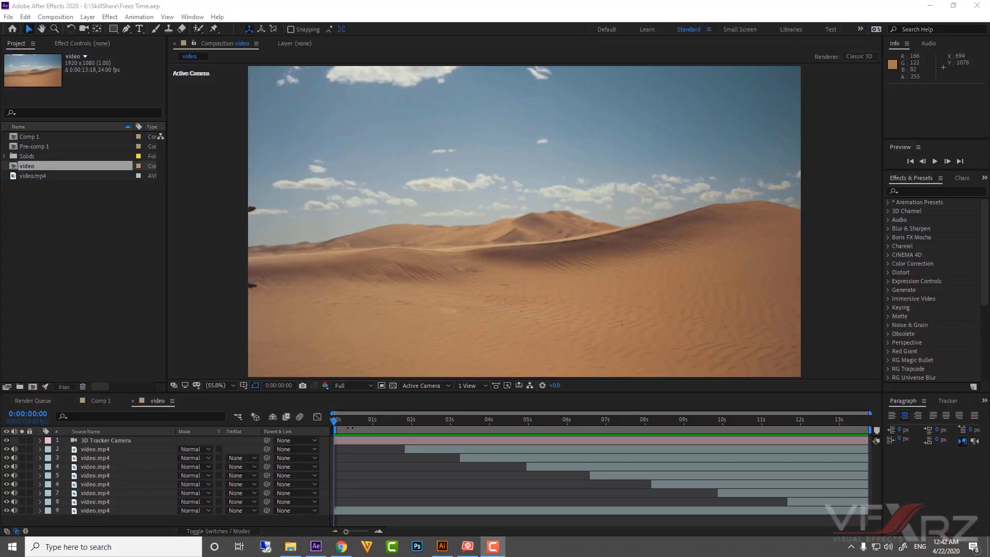
# - Start a new project without saving the changes to Freez Time.aep
pyautogui.moveTo(350, 428); pyautogui.dragTo(448, 456)
pyautogui.click(8, 17)
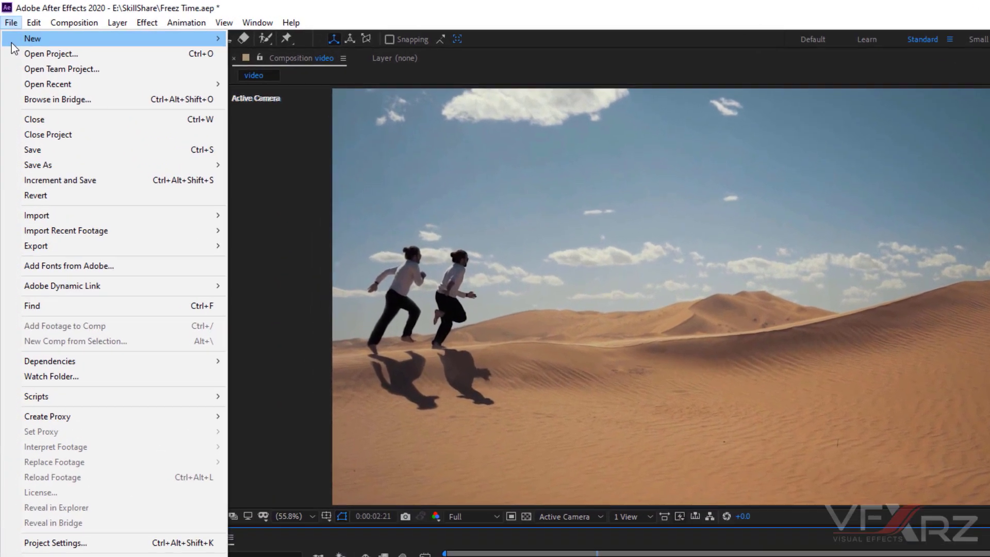
pyautogui.moveTo(9, 35)
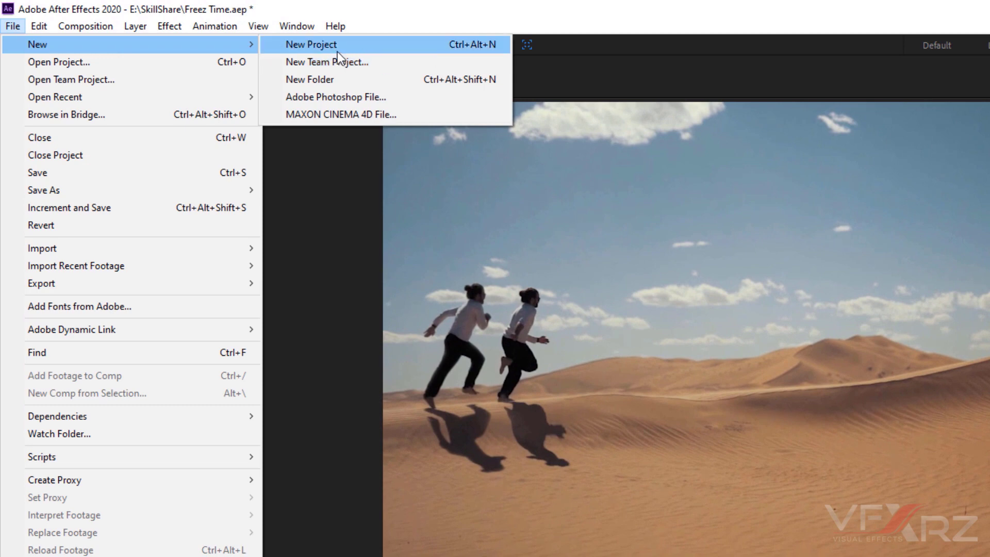
pyautogui.click(398, 43)
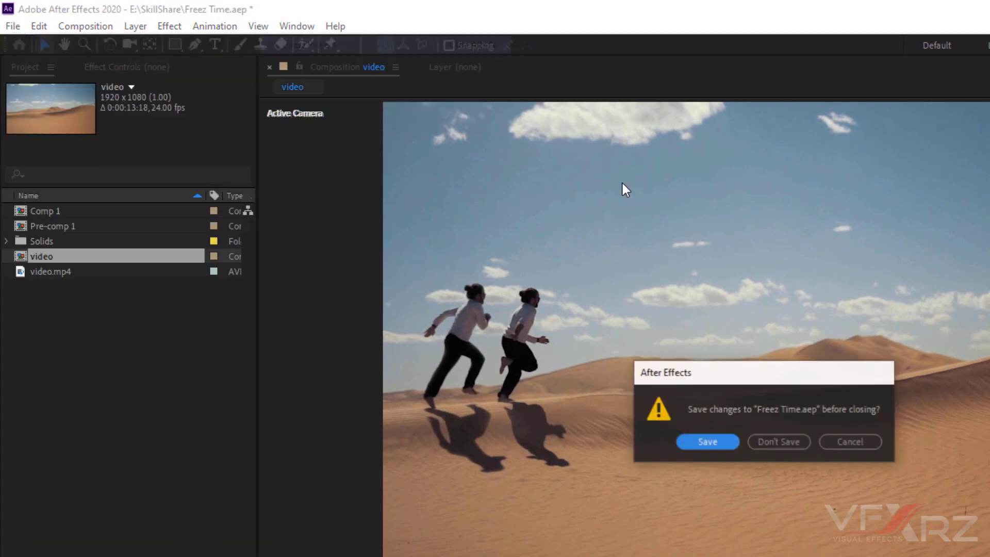
pyautogui.click(778, 444)
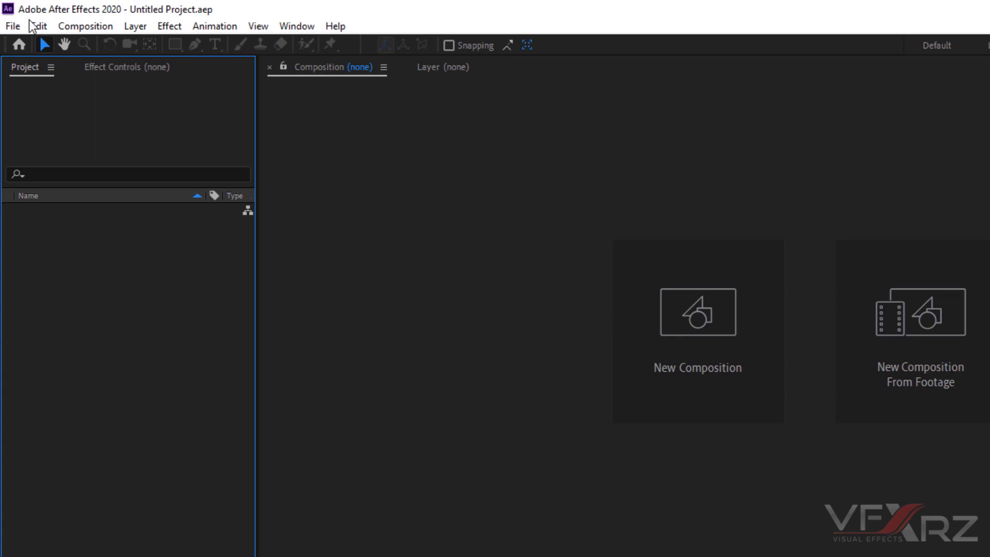
# - Import the Run and jump MP4 video from the SkillShare folder as footage, with Create Composition enabled
pyautogui.click(12, 26)
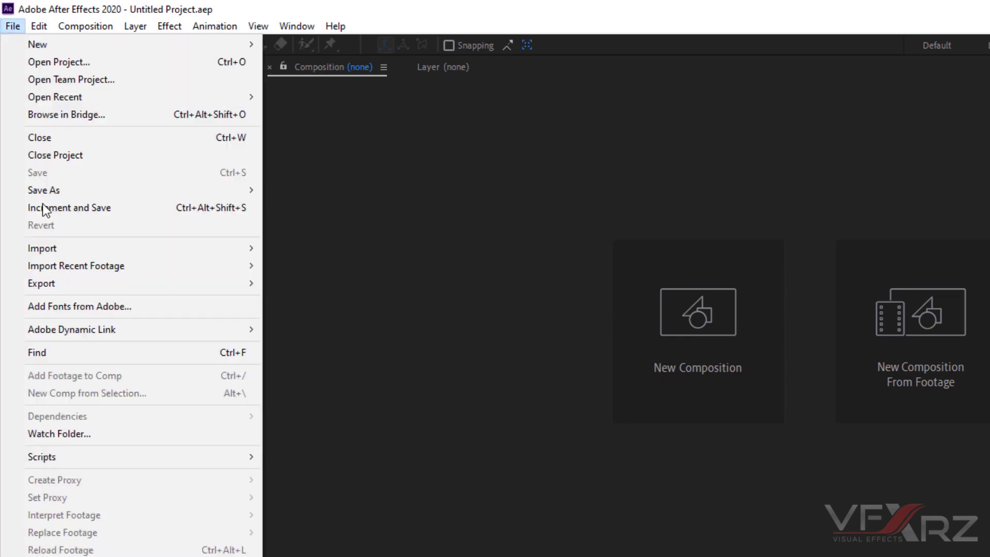
pyautogui.moveTo(72, 248)
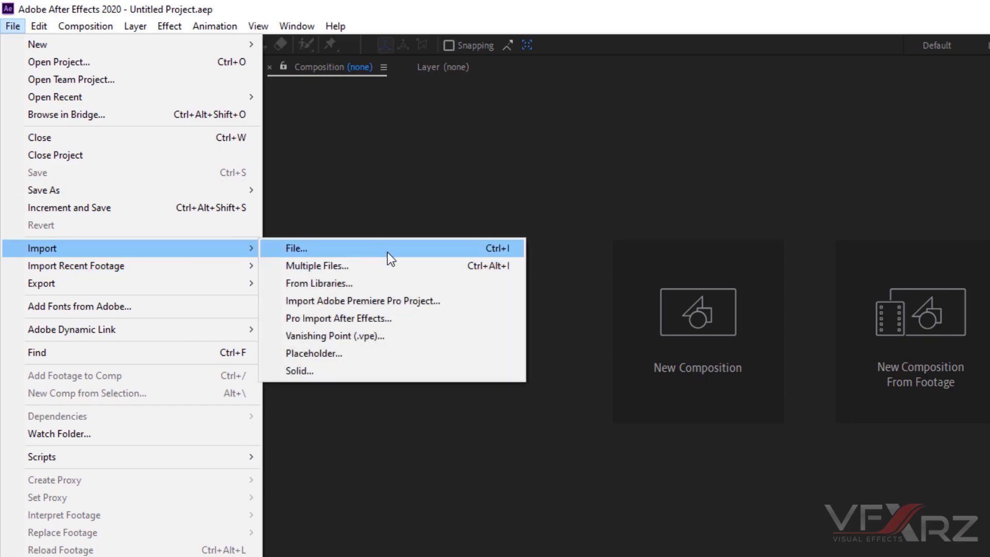
pyautogui.click(383, 249)
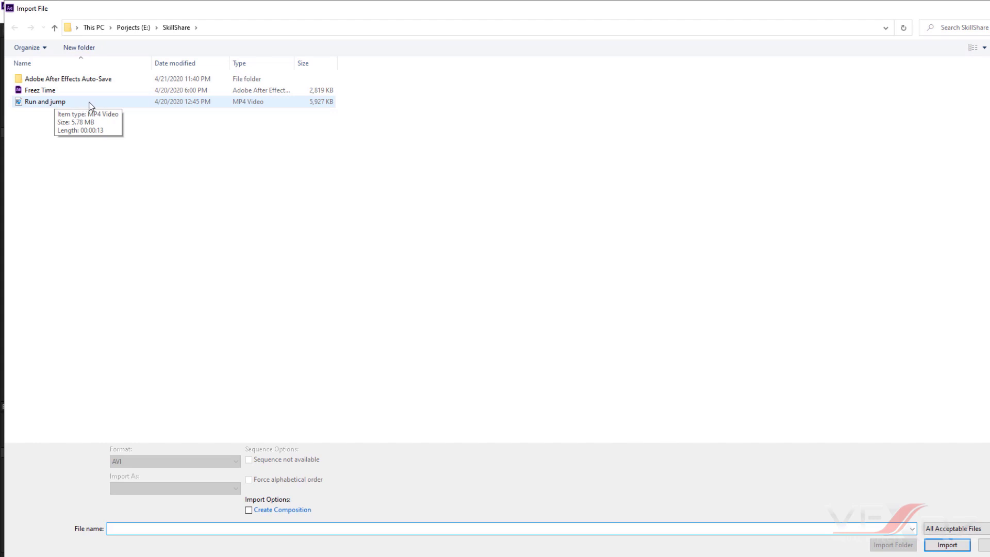
pyautogui.click(58, 105)
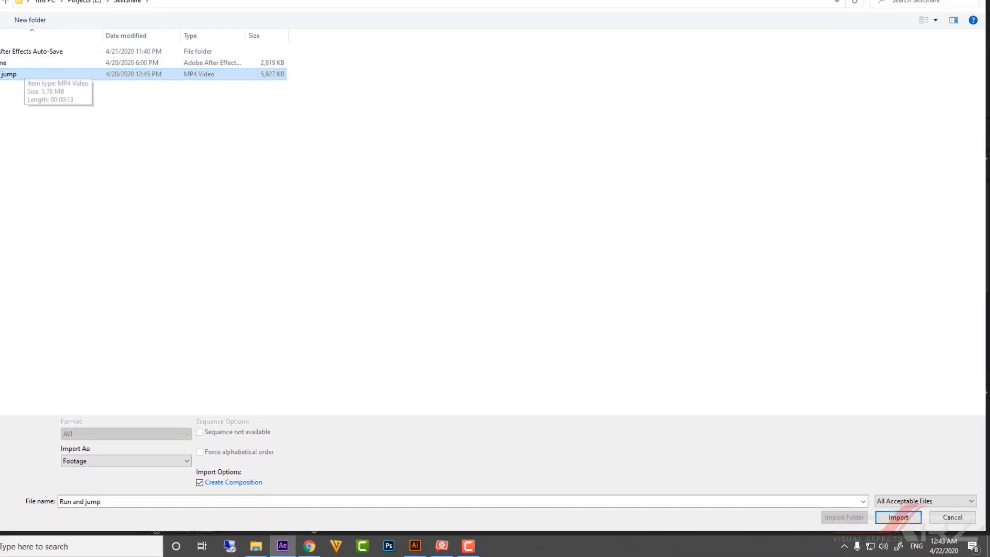
pyautogui.click(906, 520)
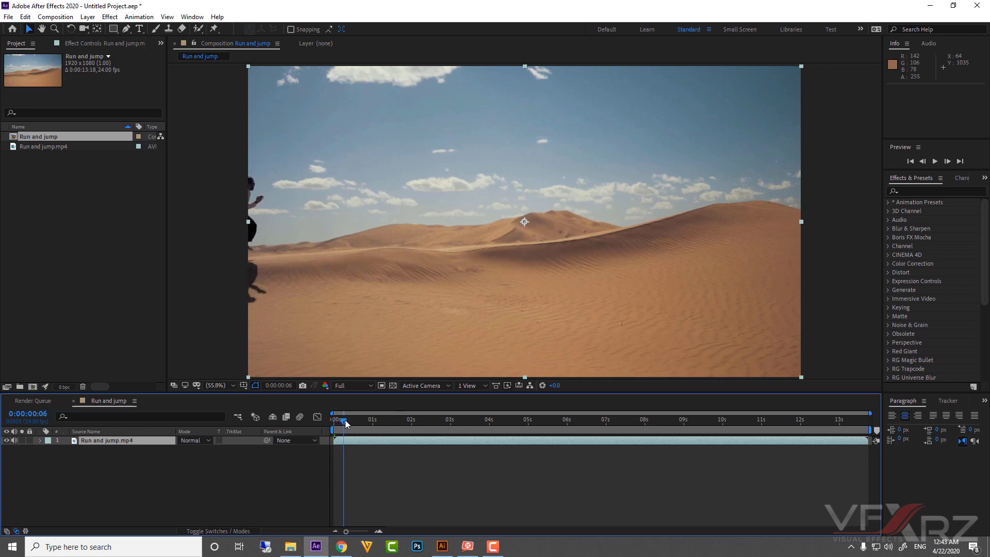
# - Review the runner's footage and apply Track Camera to the Run and jump.mp4 layer
pyautogui.moveTo(345, 420); pyautogui.dragTo(516, 428)
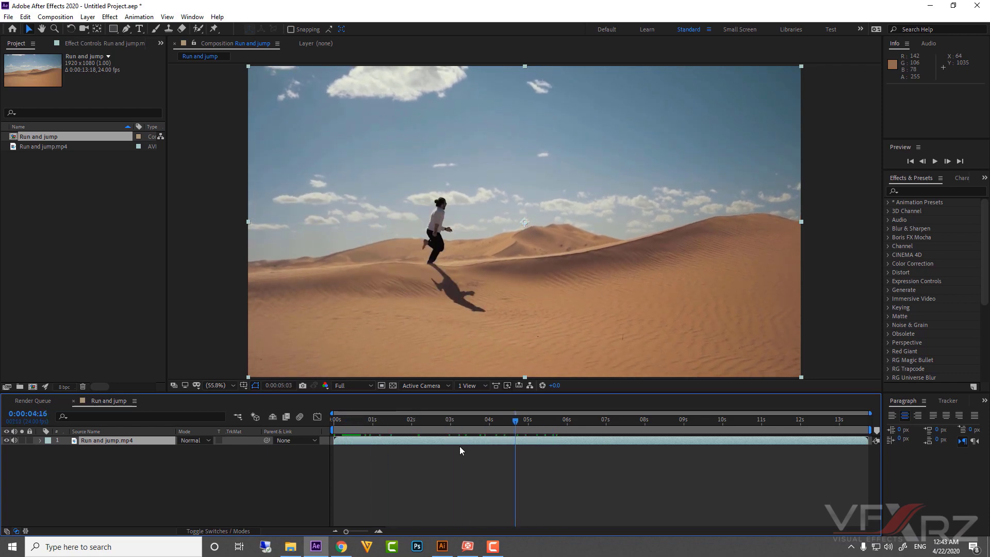
pyautogui.moveTo(449, 422); pyautogui.dragTo(396, 448)
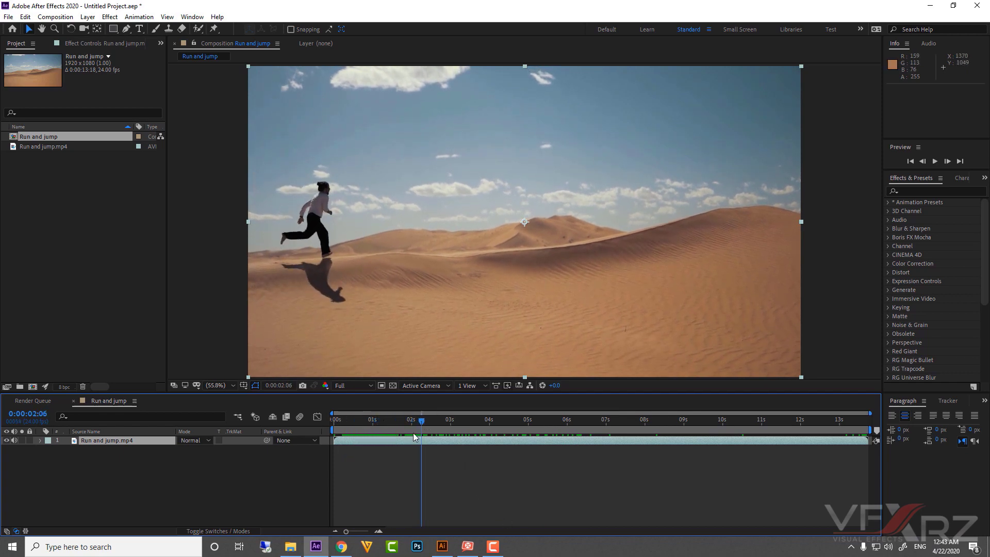
pyautogui.moveTo(395, 444); pyautogui.dragTo(443, 465)
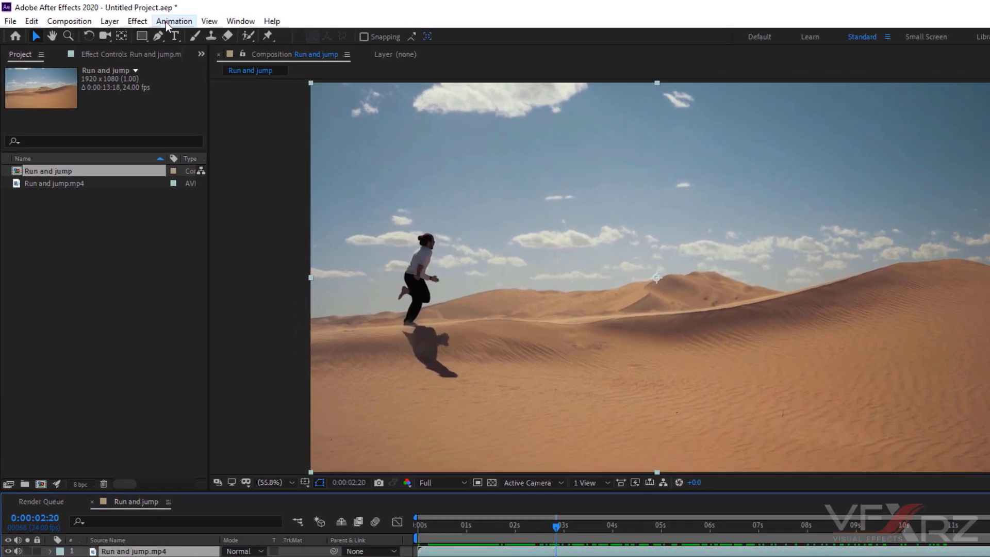
pyautogui.click(139, 16)
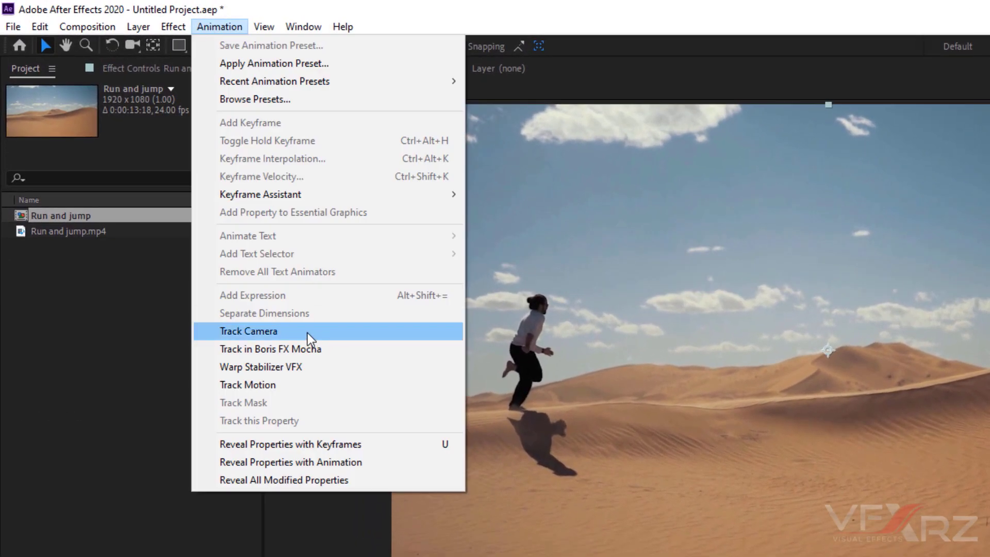
pyautogui.click(307, 332)
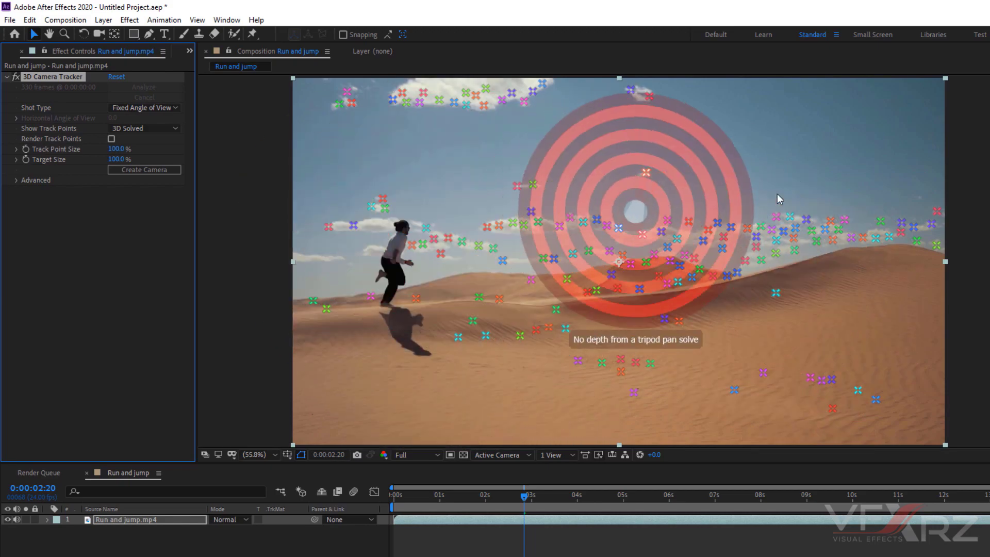
# - Select the track points across the middle of the frame and create a solid and camera from them
pyautogui.moveTo(952, 214)
pyautogui.mouseDown()
pyautogui.moveTo(912, 302)
pyautogui.moveTo(804, 331)
pyautogui.moveTo(608, 337)
pyautogui.moveTo(509, 361)
pyautogui.moveTo(414, 363)
pyautogui.moveTo(346, 340)
pyautogui.moveTo(268, 249)
pyautogui.moveTo(297, 164)
pyautogui.moveTo(407, 170)
pyautogui.moveTo(675, 148)
pyautogui.mouseUp()
pyautogui.moveTo(775, 165)
pyautogui.mouseDown()
pyautogui.moveTo(893, 178)
pyautogui.moveTo(952, 218)
pyautogui.mouseUp()
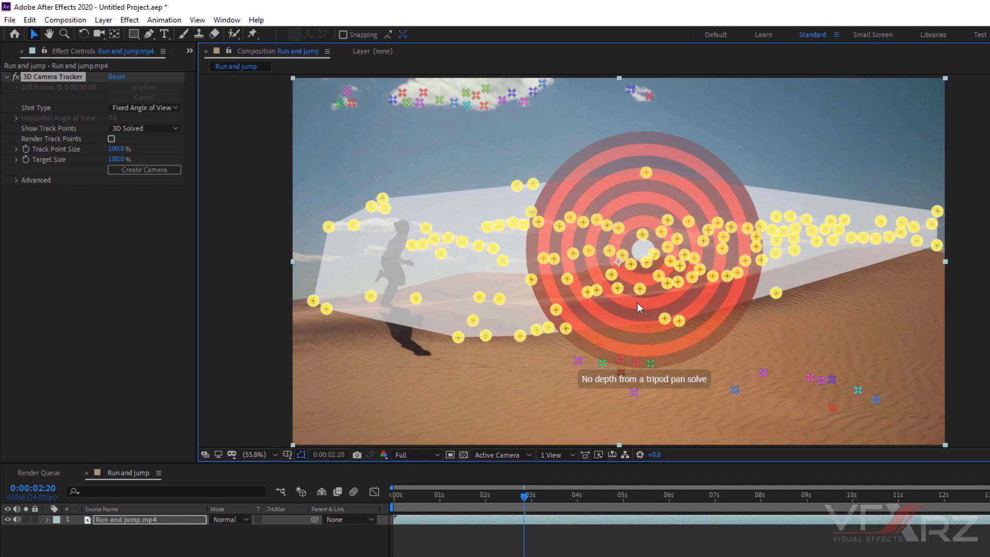
pyautogui.rightClick(635, 283)
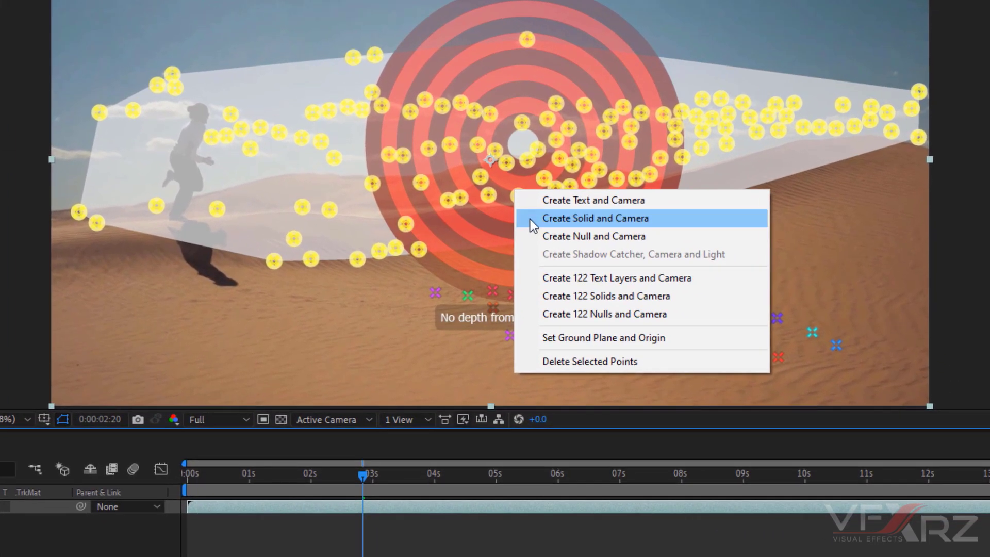
pyautogui.click(546, 221)
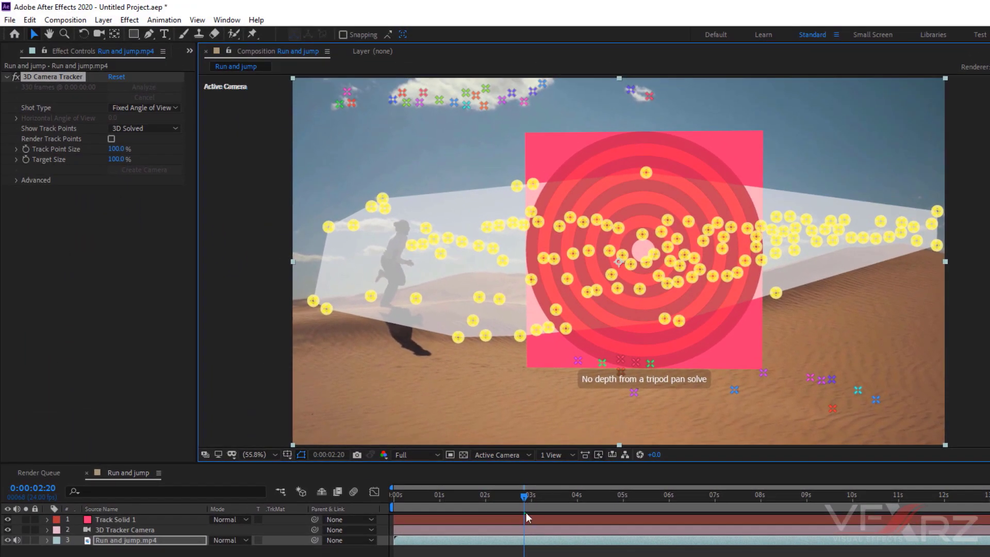
# - Check how the track solid follows the footage over time and delete the Track Solid 1 layer
pyautogui.click(394, 499)
pyautogui.moveTo(524, 497)
pyautogui.mouseDown()
pyautogui.moveTo(622, 500)
pyautogui.moveTo(542, 497)
pyautogui.mouseUp()
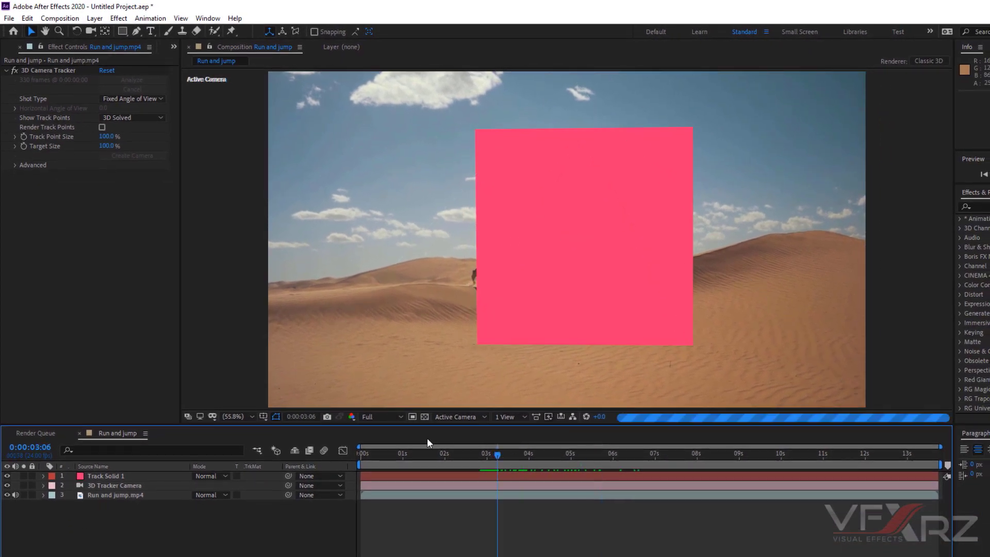
pyautogui.click(400, 453)
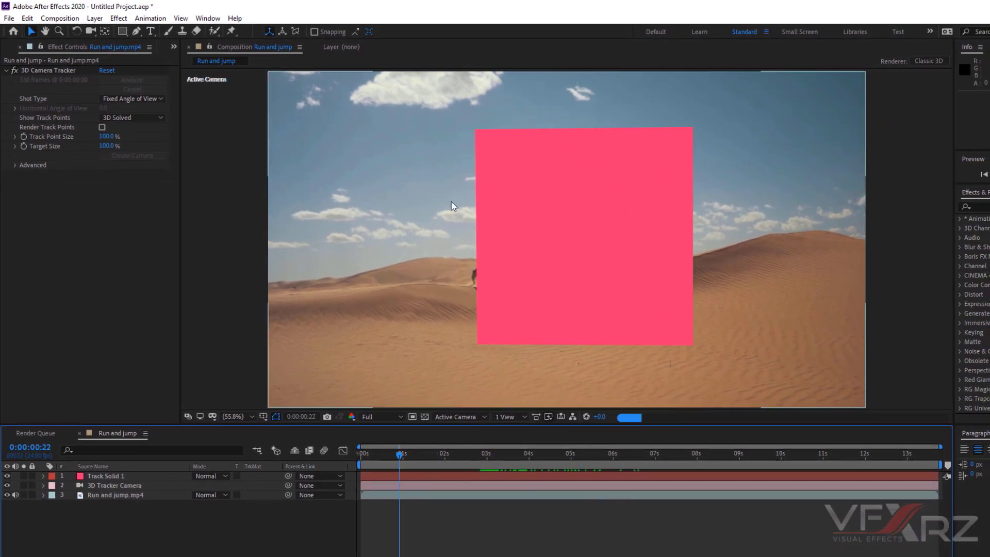
pyautogui.moveTo(417, 465); pyautogui.dragTo(767, 462)
pyautogui.moveTo(827, 459); pyautogui.dragTo(519, 464)
pyautogui.click(114, 486)
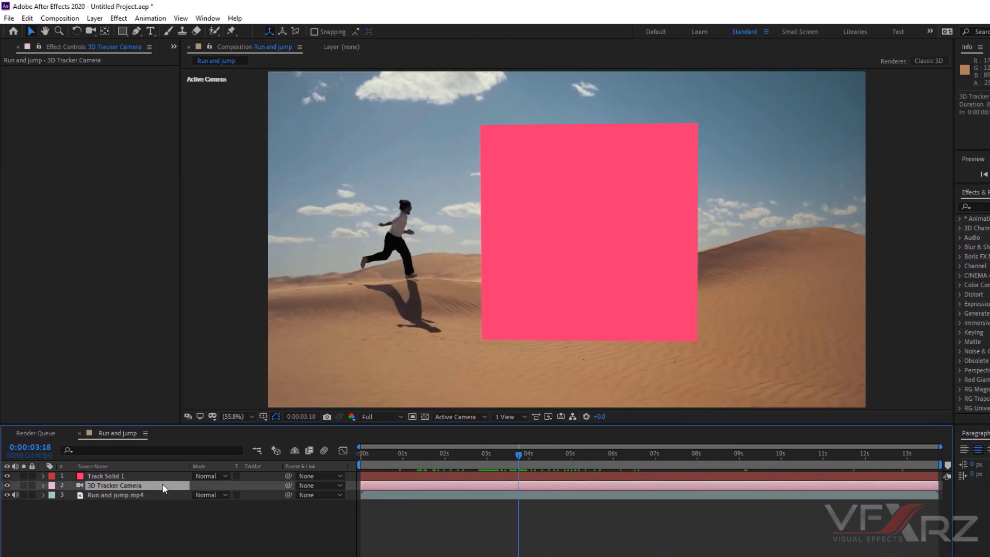
pyautogui.click(137, 476)
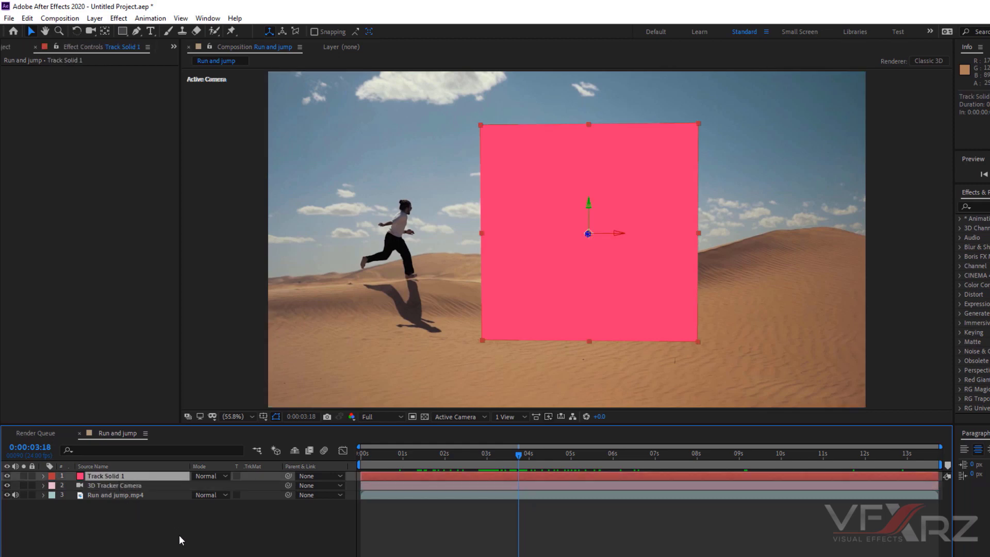
pyautogui.press('Delete')
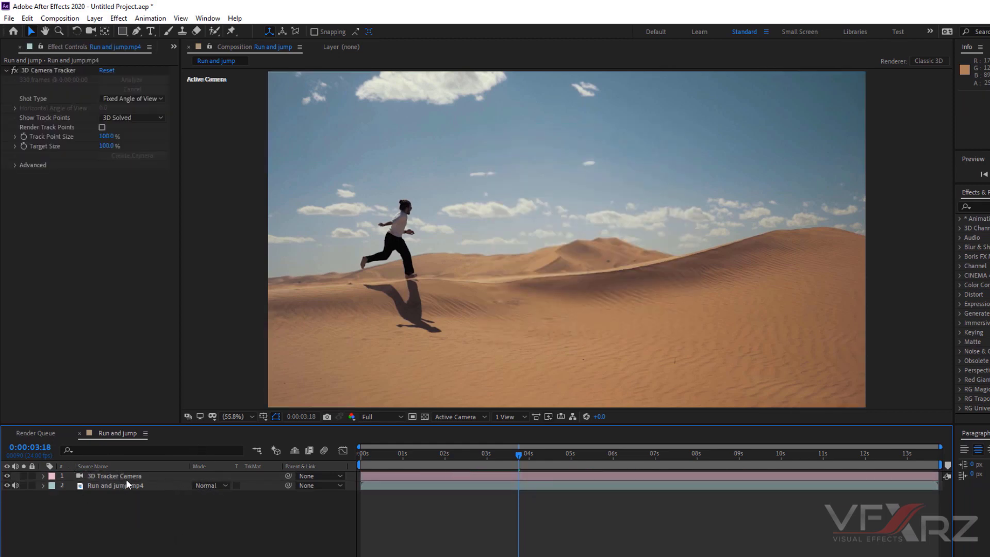
# - Examine the runner's movement in the first seconds, the 3D Tracker Camera layer and the clip's 3D Camera Tracker effect
pyautogui.click(126, 478)
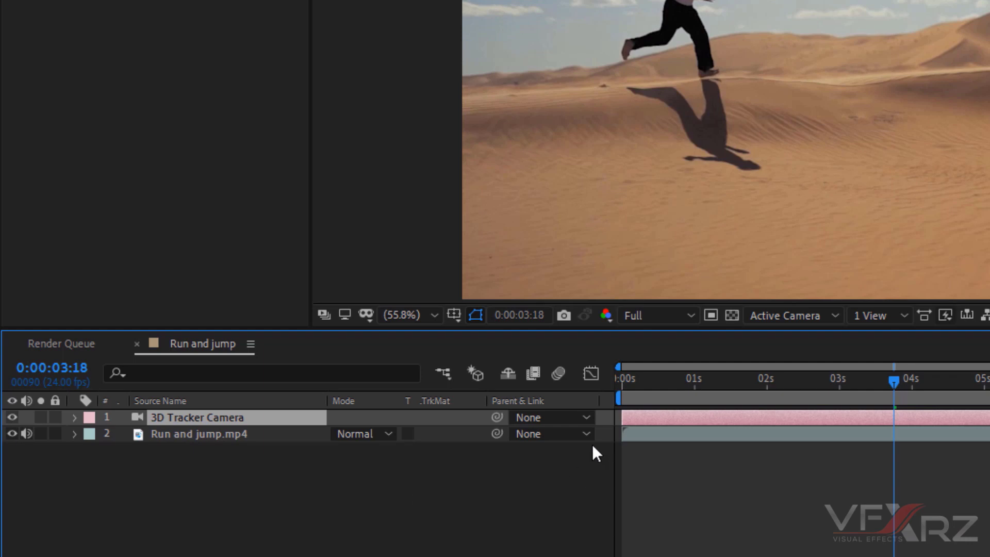
pyautogui.moveTo(703, 392)
pyautogui.mouseDown()
pyautogui.moveTo(665, 393)
pyautogui.moveTo(702, 393)
pyautogui.mouseUp()
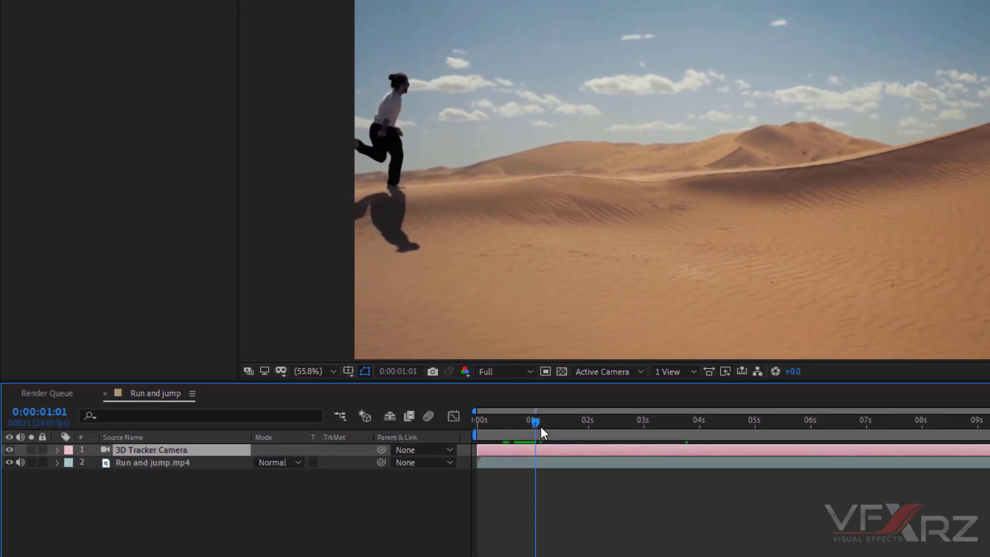
pyautogui.moveTo(540, 428); pyautogui.dragTo(612, 431)
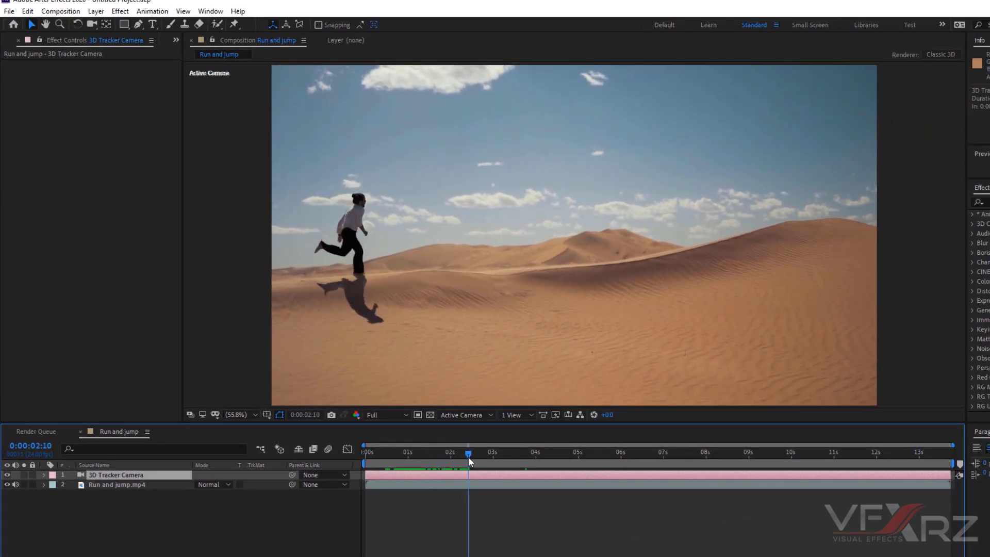
pyautogui.moveTo(469, 460); pyautogui.dragTo(445, 461)
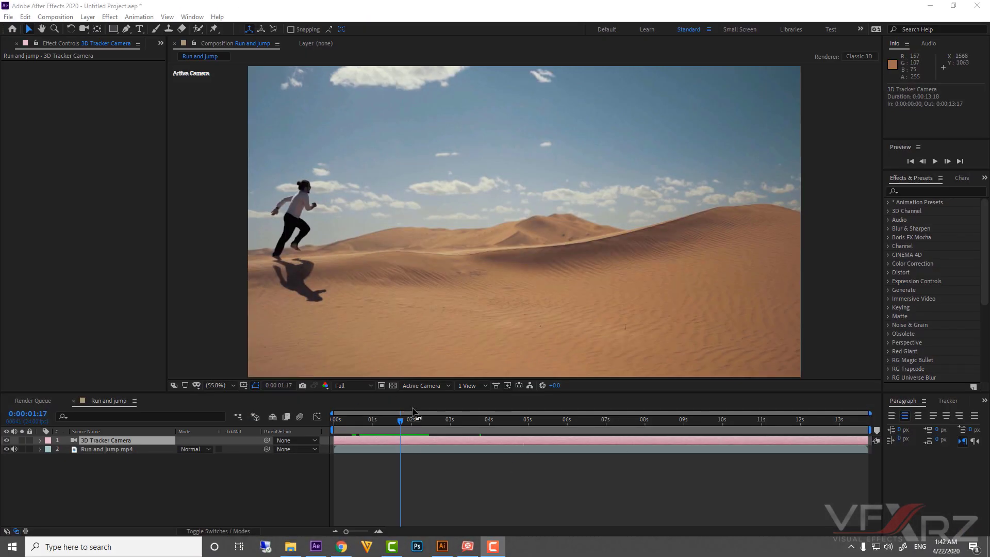
pyautogui.click(101, 448)
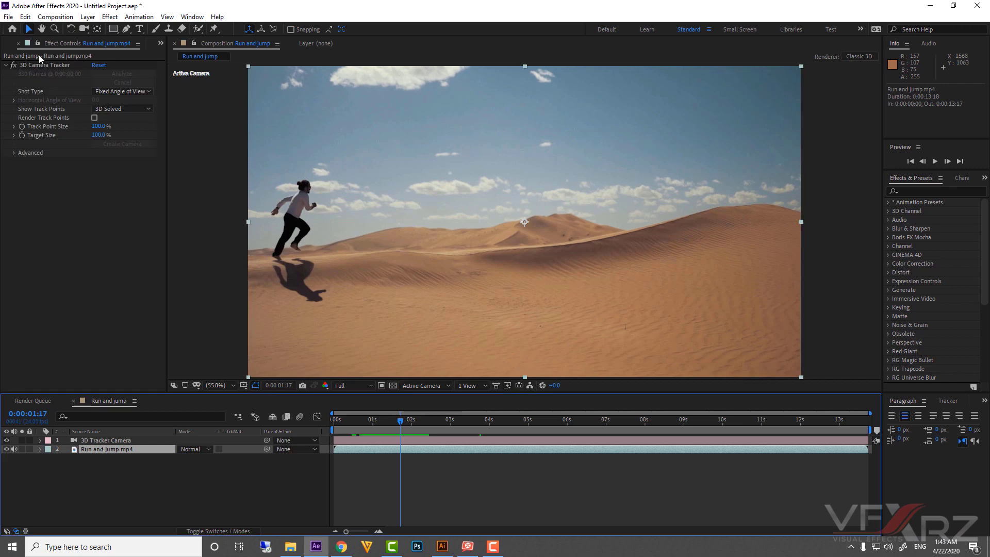
pyautogui.click(64, 67)
pyautogui.click(129, 441)
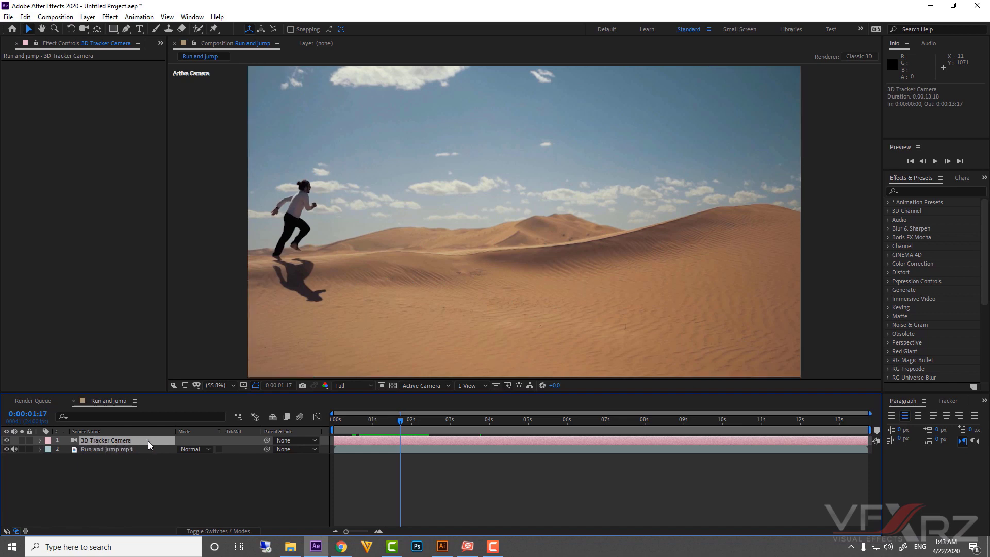
pyautogui.click(388, 452)
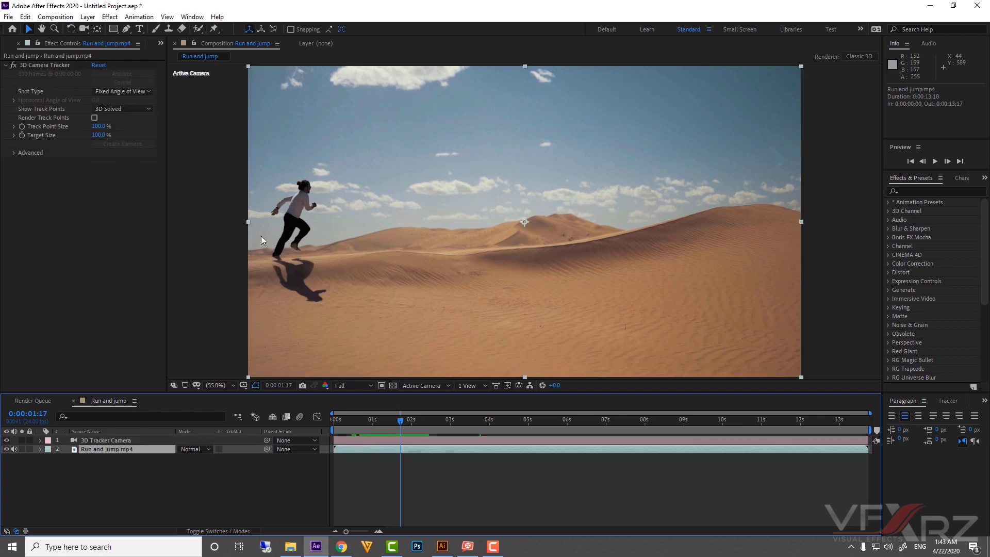
# - Duplicate the Run and jump.mp4 layer and remove the 3D Camera Tracker effect from the upper copy
pyautogui.press('/')
pyautogui.moveTo(253, 244); pyautogui.dragTo(505, 260)
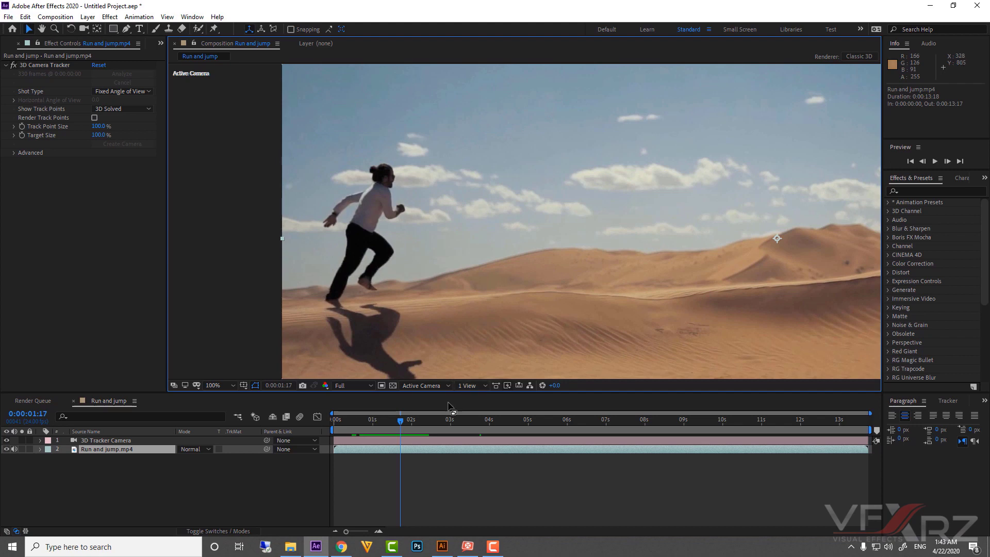
pyautogui.moveTo(403, 424); pyautogui.dragTo(388, 424)
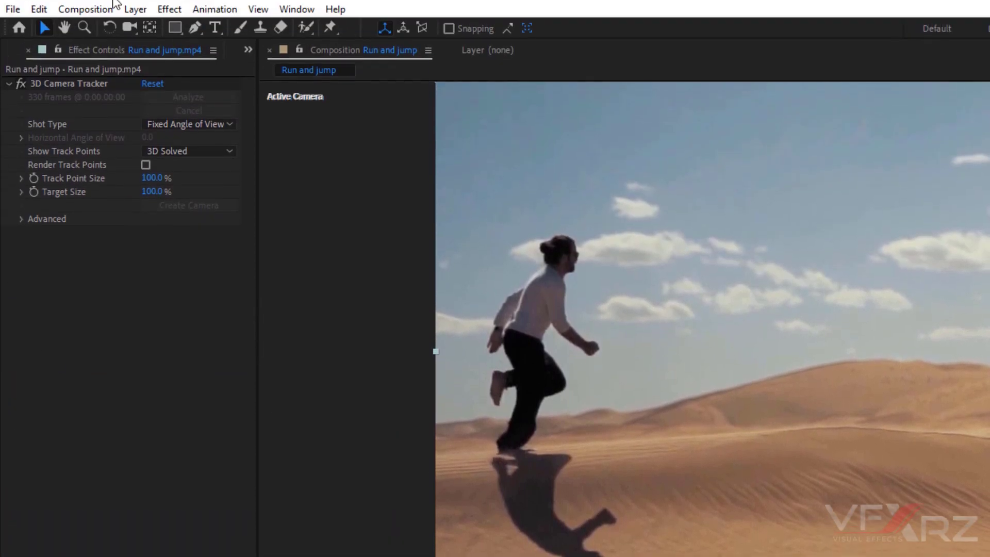
pyautogui.click(29, 28)
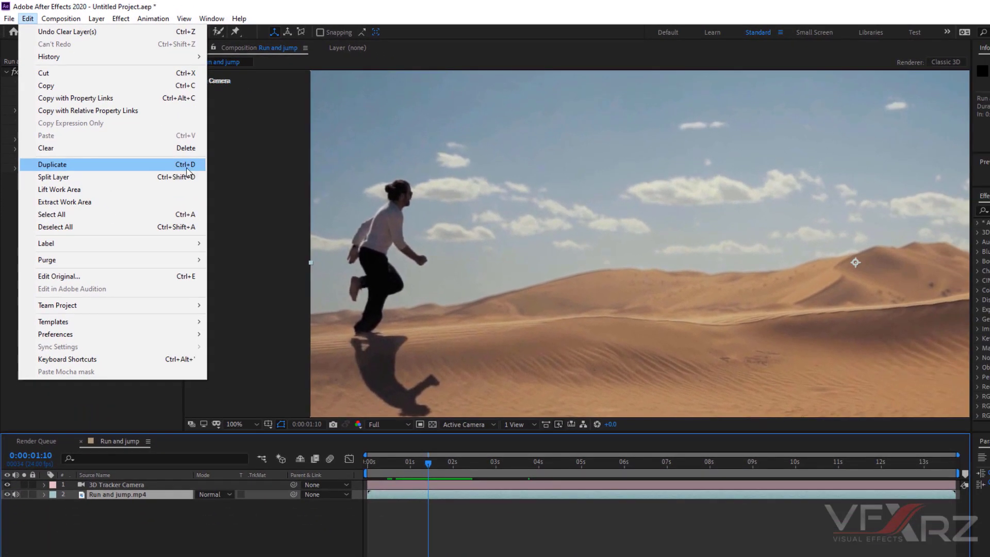
pyautogui.click(187, 168)
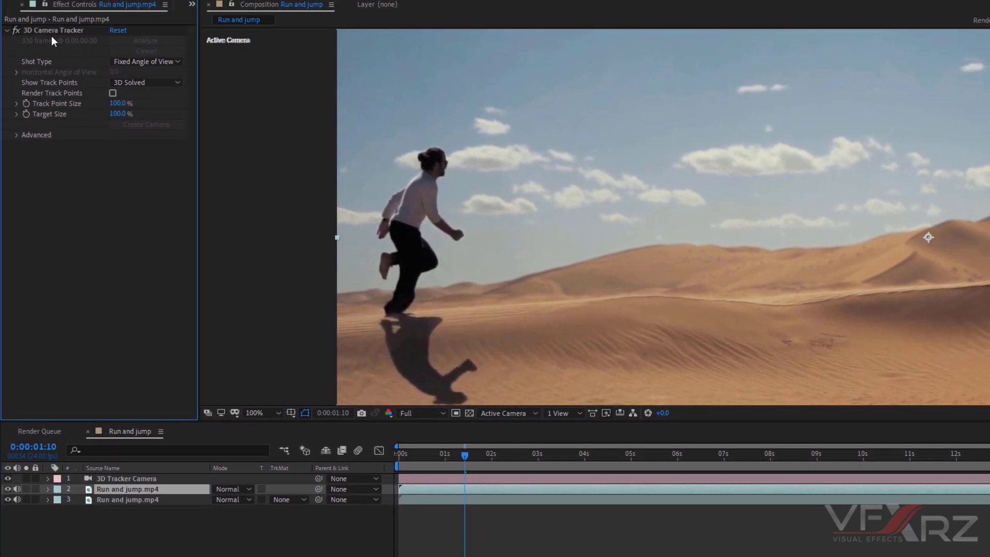
pyautogui.click(54, 30)
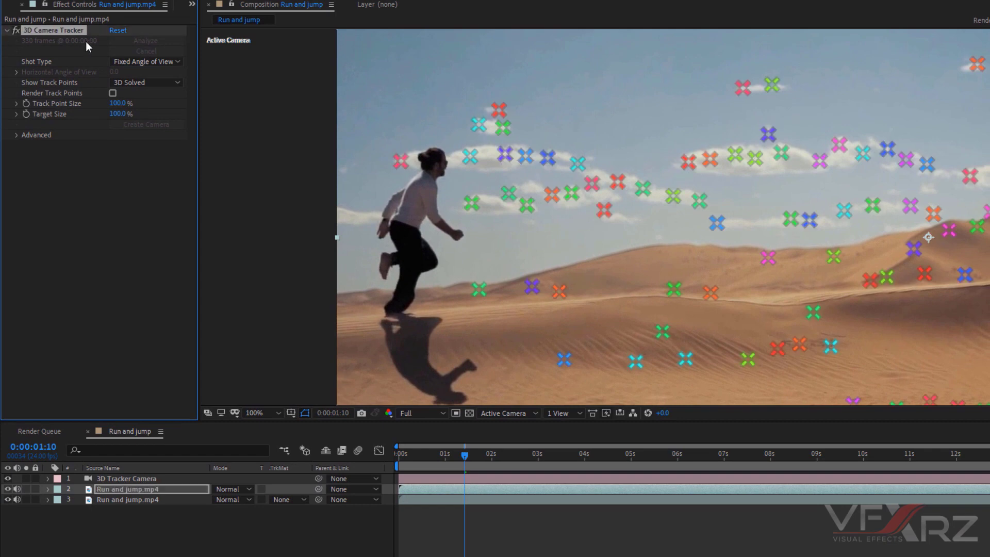
pyautogui.press('Delete')
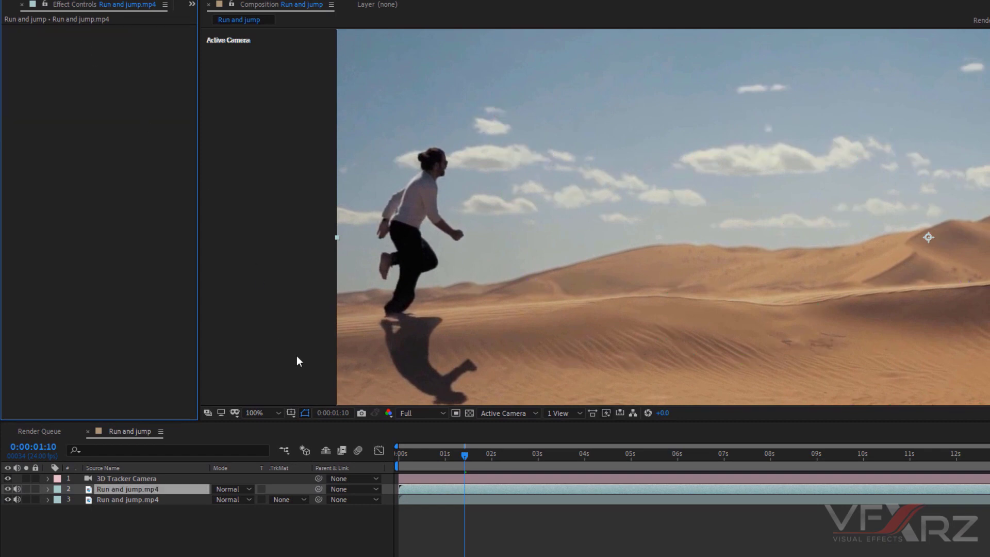
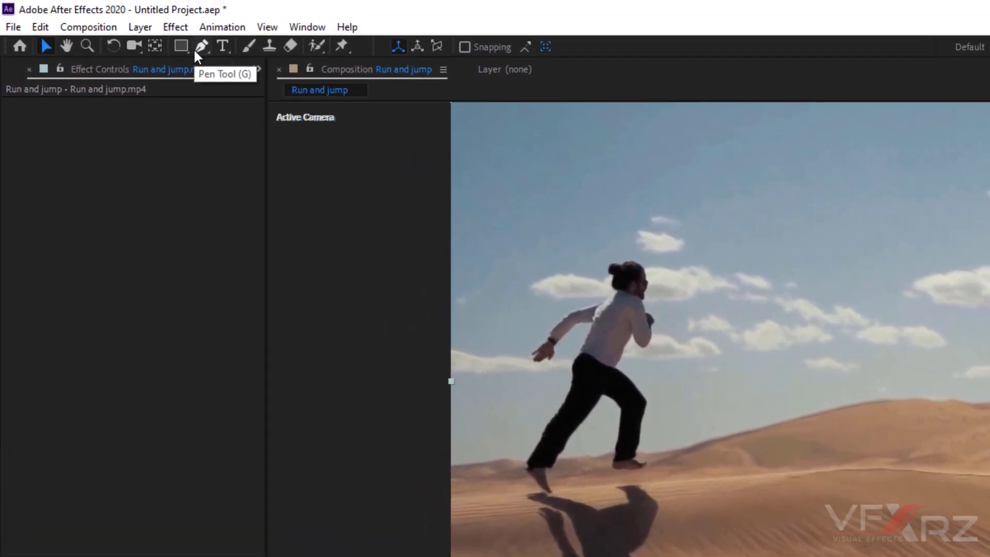
# - At 0:00:01:21, start a Pen tool mask on the upper copy, tracing the runner's rear leg from the trouser cuff to the hip
pyautogui.click(197, 49)
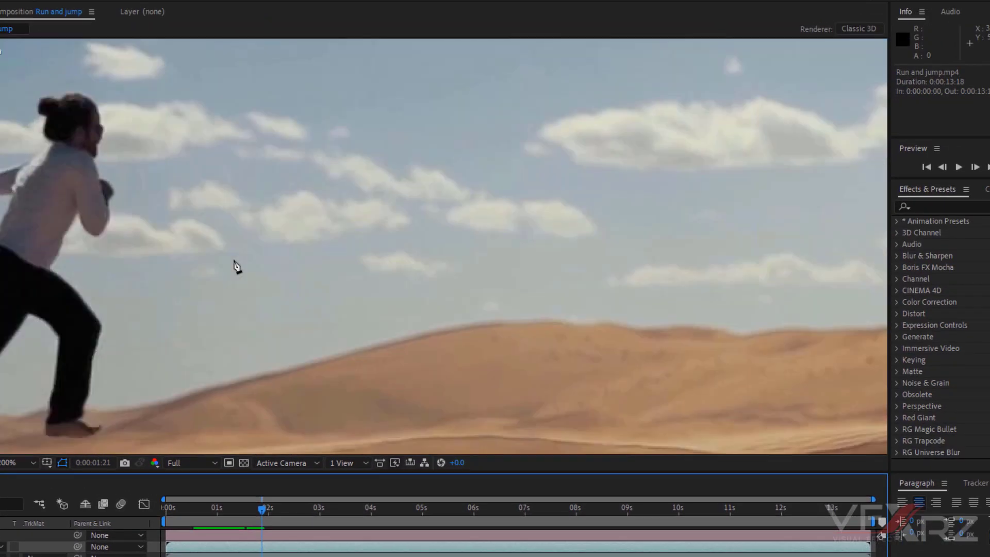
pyautogui.moveTo(203, 261); pyautogui.dragTo(398, 279)
pyautogui.click(266, 338)
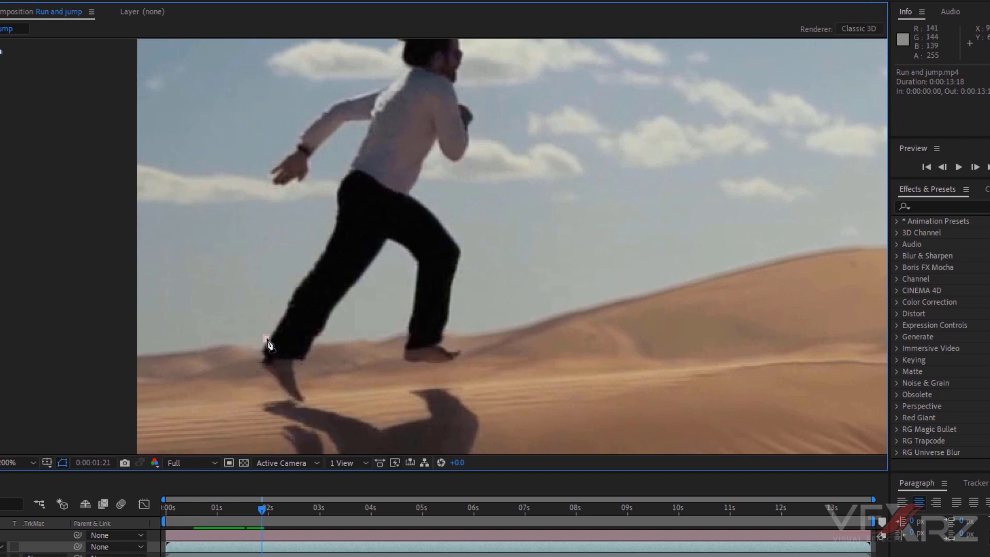
pyautogui.click(282, 312)
pyautogui.click(305, 276)
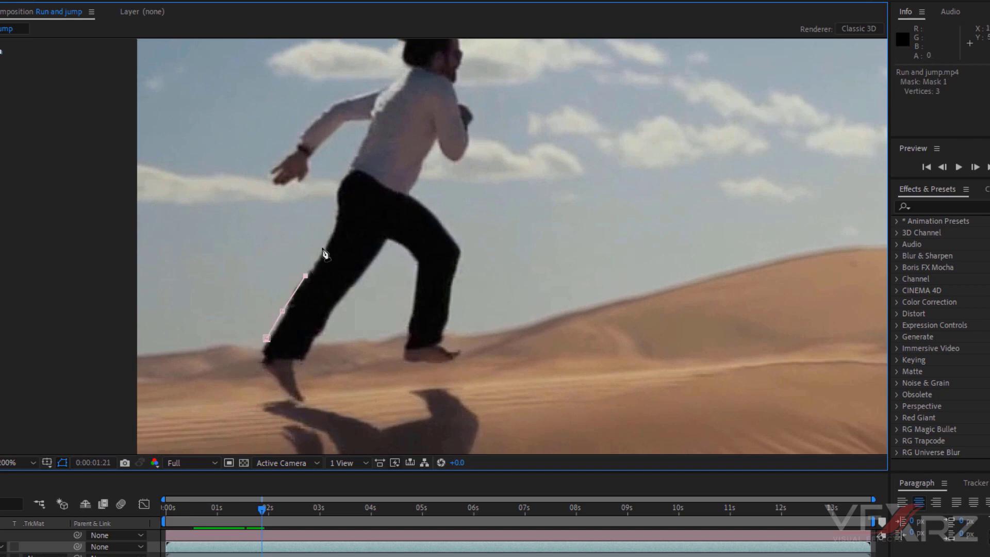
pyautogui.hotkey('ctrl', 'z')
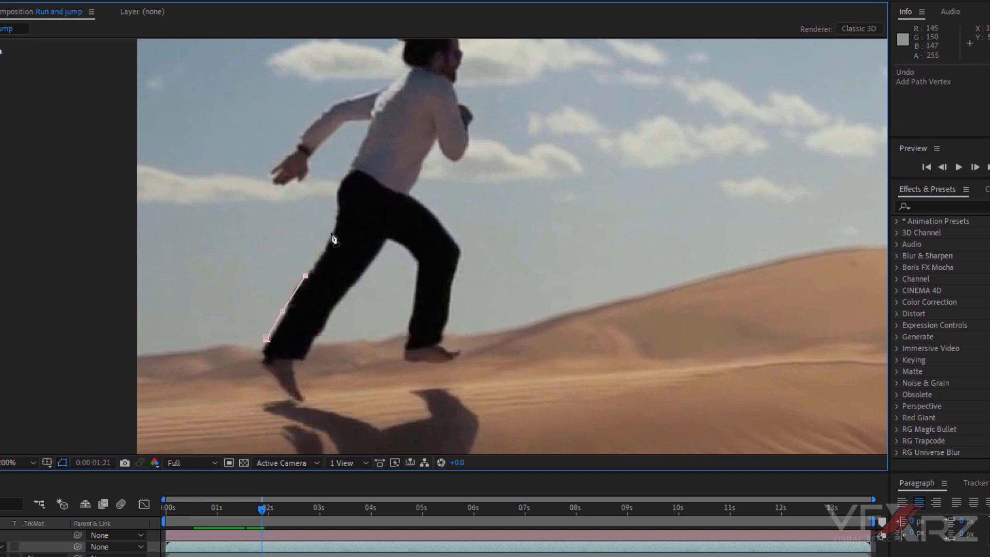
pyautogui.click(330, 233)
pyautogui.click(333, 192)
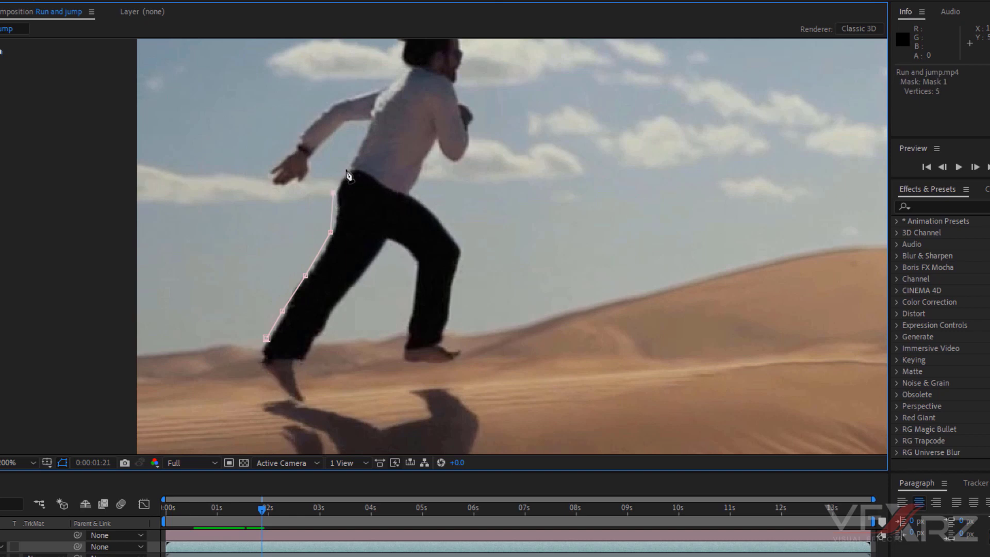
# - Continue the mask up the runner's back and around his trailing arm and hand to the shoulder
pyautogui.click(364, 131)
pyautogui.click(308, 162)
pyautogui.click(308, 174)
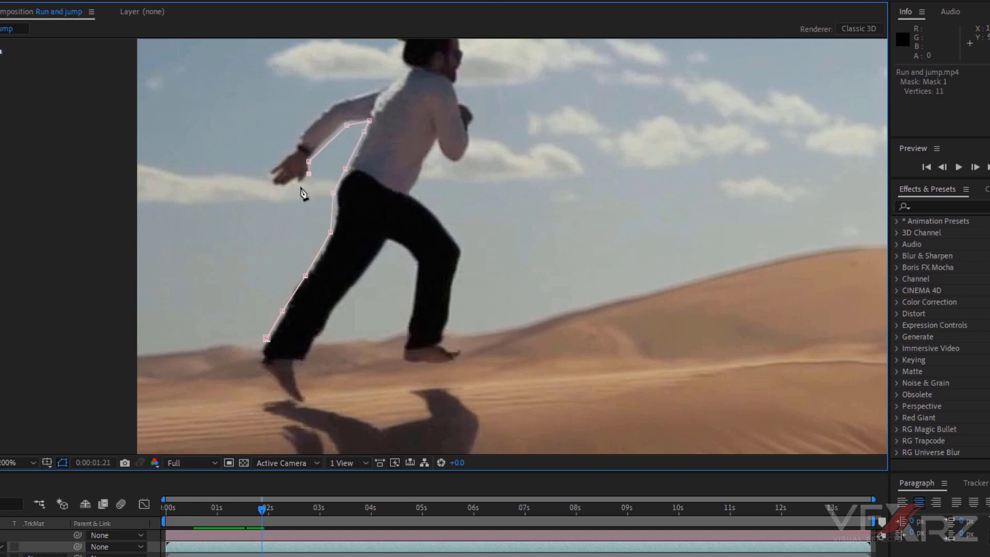
pyautogui.click(299, 186)
pyautogui.click(283, 191)
pyautogui.click(268, 183)
pyautogui.click(272, 161)
pyautogui.click(292, 146)
pyautogui.click(329, 102)
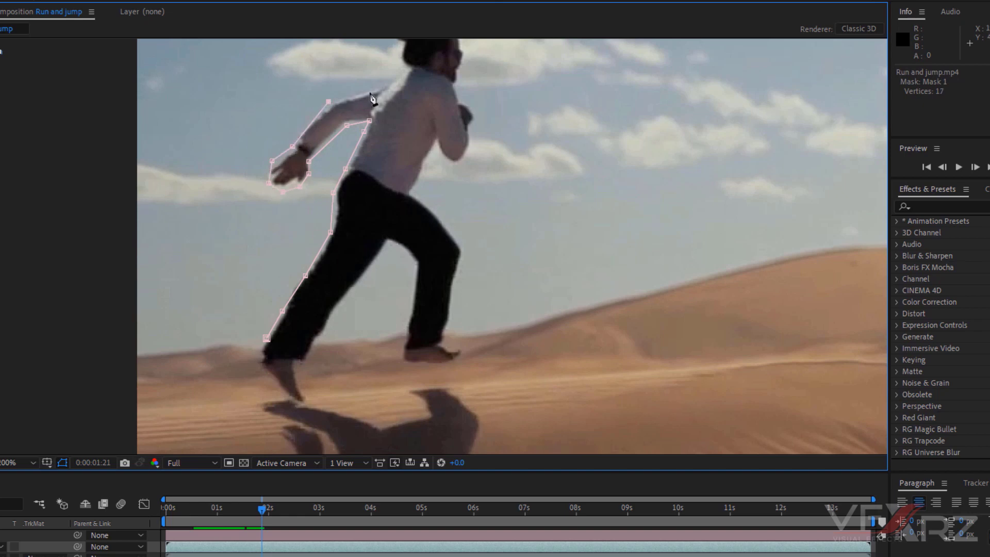
pyautogui.click(386, 87)
# - Extend the mask outline from the shoulder over the neck, hair bun and top of the head to the face
pyautogui.moveTo(405, 69); pyautogui.dragTo(360, 211)
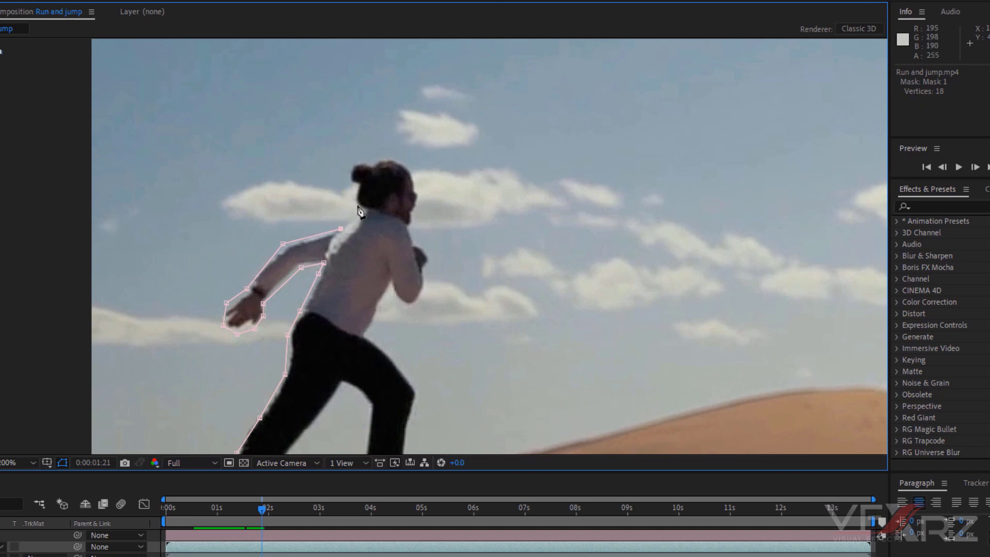
pyautogui.click(361, 205)
pyautogui.click(360, 194)
pyautogui.click(359, 184)
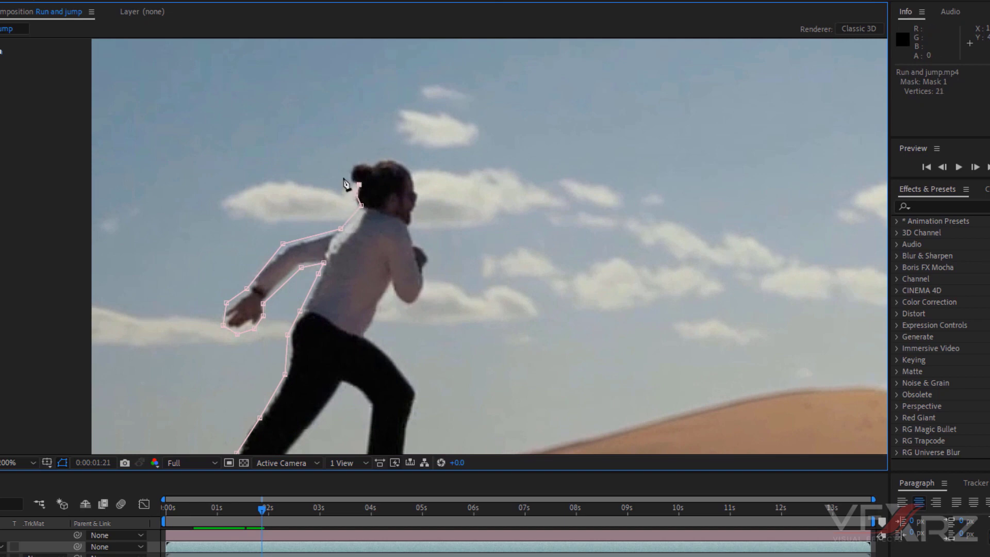
pyautogui.click(350, 172)
pyautogui.click(356, 164)
pyautogui.click(386, 158)
pyautogui.click(411, 172)
pyautogui.click(415, 184)
# - Carry the mask path down from the chin around the runner's front hand and bent forearm to the elbow
pyautogui.moveTo(429, 230); pyautogui.dragTo(400, 163)
pyautogui.click(397, 155)
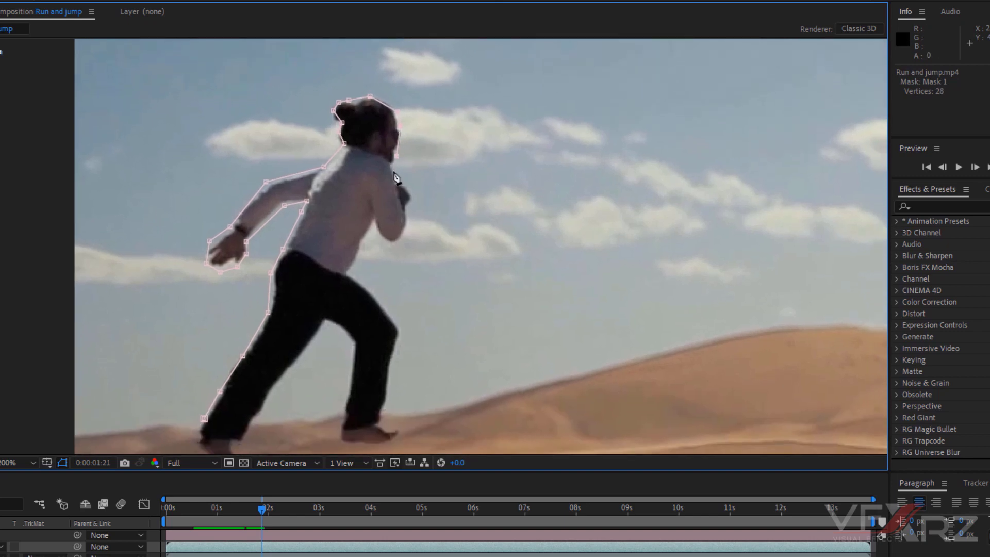
pyautogui.click(397, 180)
pyautogui.click(411, 197)
pyautogui.click(407, 213)
pyautogui.click(398, 233)
pyautogui.click(398, 240)
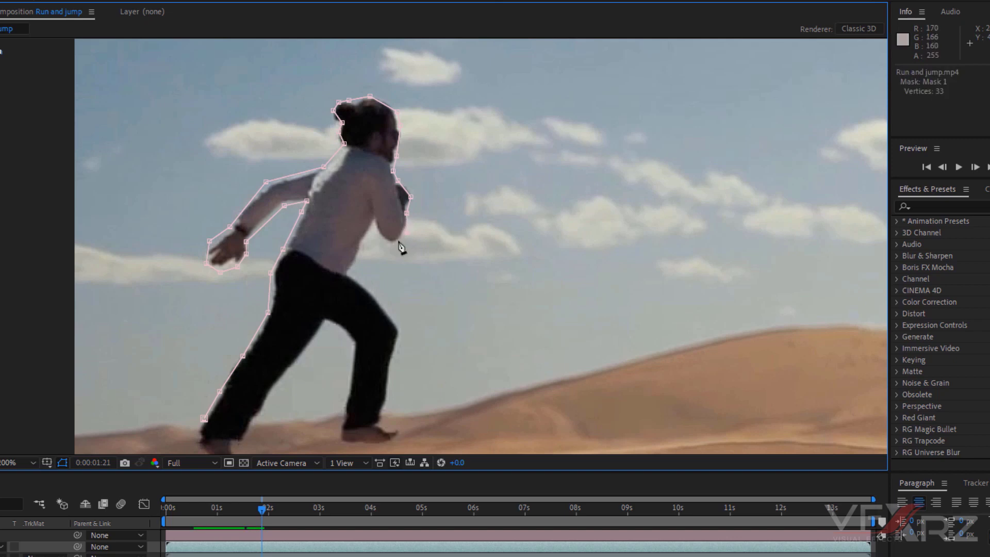
pyautogui.click(388, 242)
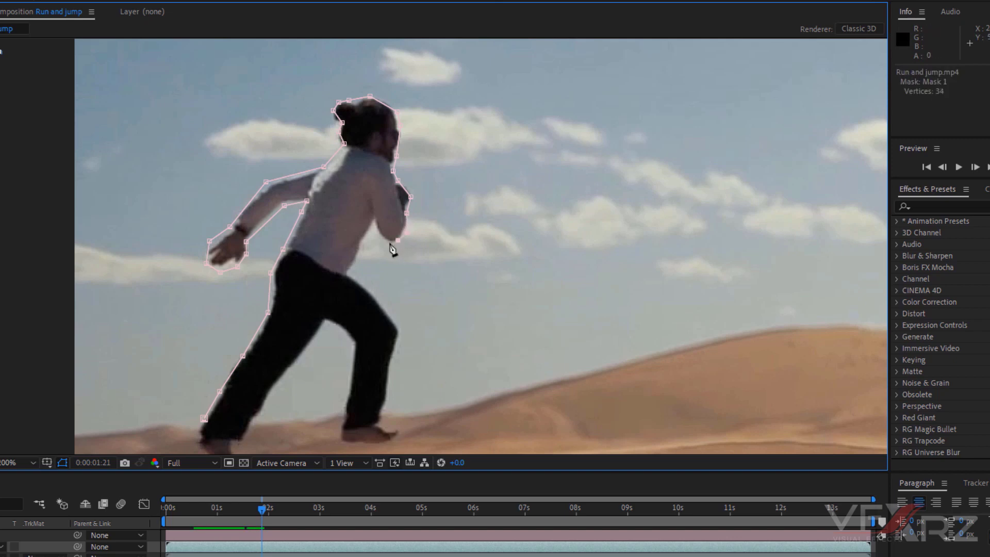
# - Trace the mask down the front of the shirt, the front thigh, knee and shin to the toes of the front foot
pyautogui.click(372, 216)
pyautogui.click(351, 268)
pyautogui.click(348, 277)
pyautogui.moveTo(376, 305); pyautogui.dragTo(333, 183)
pyautogui.click(333, 177)
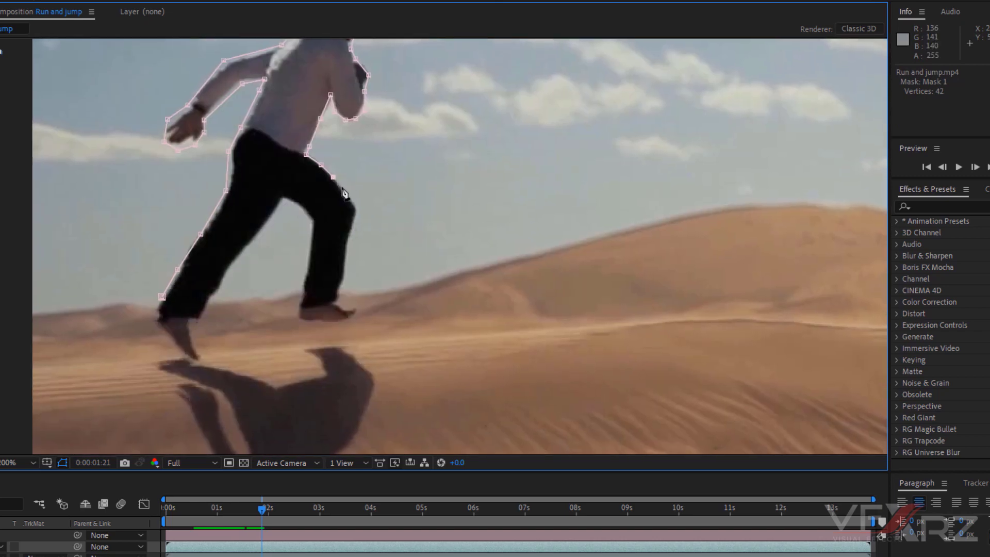
pyautogui.click(341, 187)
pyautogui.click(355, 204)
pyautogui.click(350, 226)
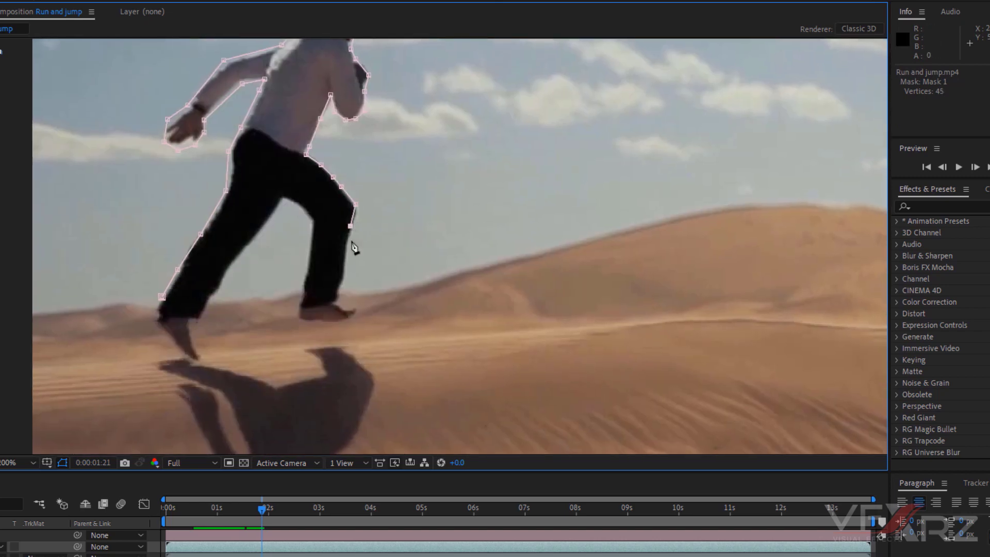
pyautogui.click(348, 240)
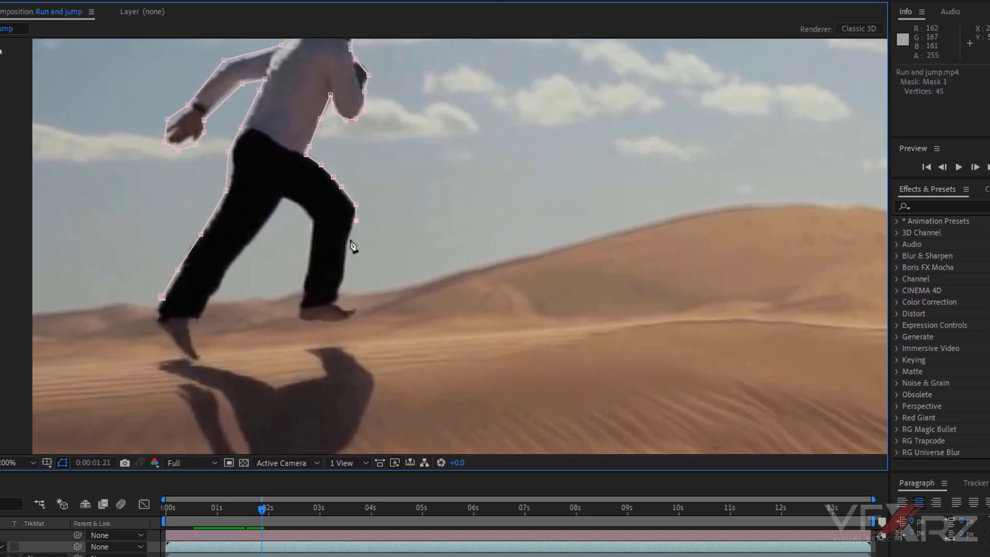
pyautogui.click(344, 264)
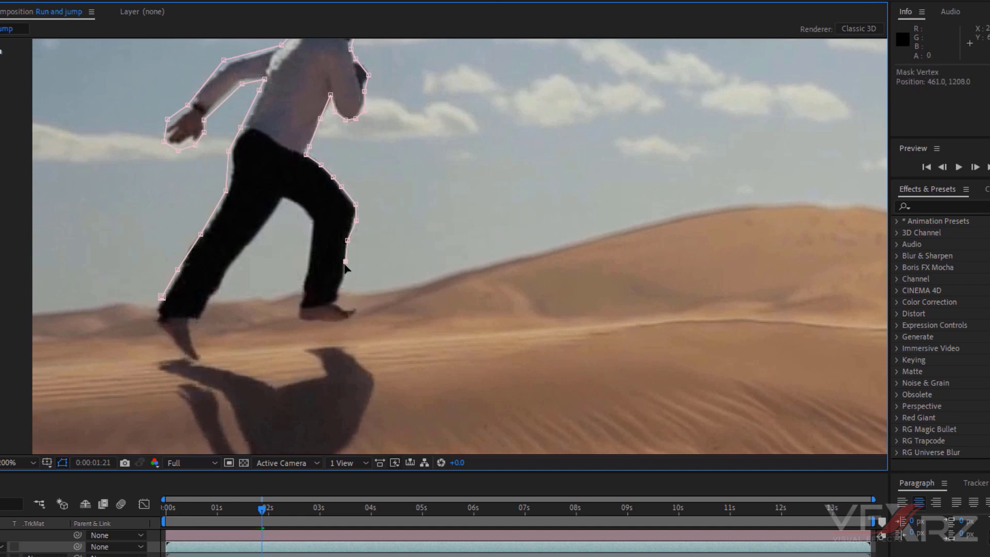
pyautogui.click(344, 281)
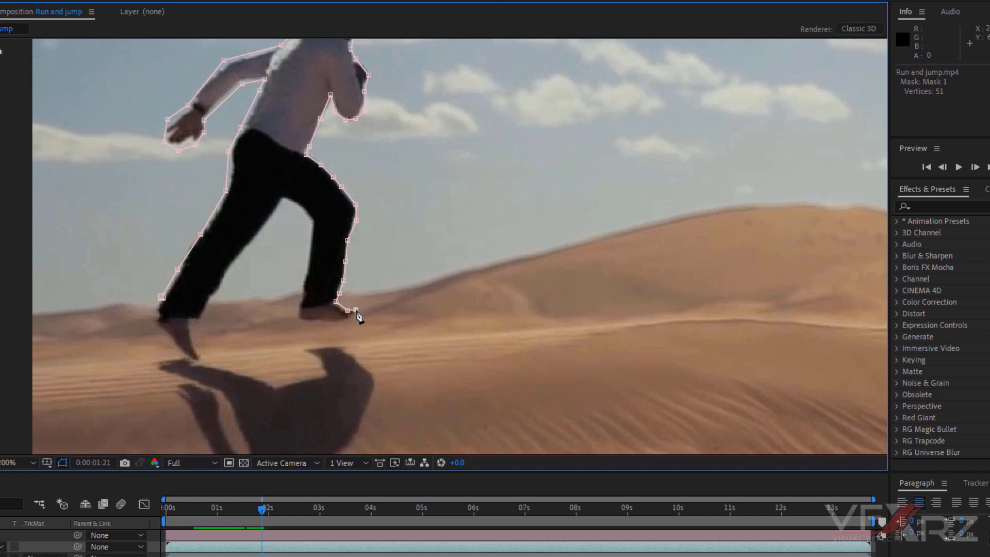
# - Lead the mask from the front foot down to the shadow and along the outer edge of its body to the neck
pyautogui.moveTo(331, 354); pyautogui.dragTo(310, 277)
pyautogui.moveTo(292, 316); pyautogui.dragTo(277, 198)
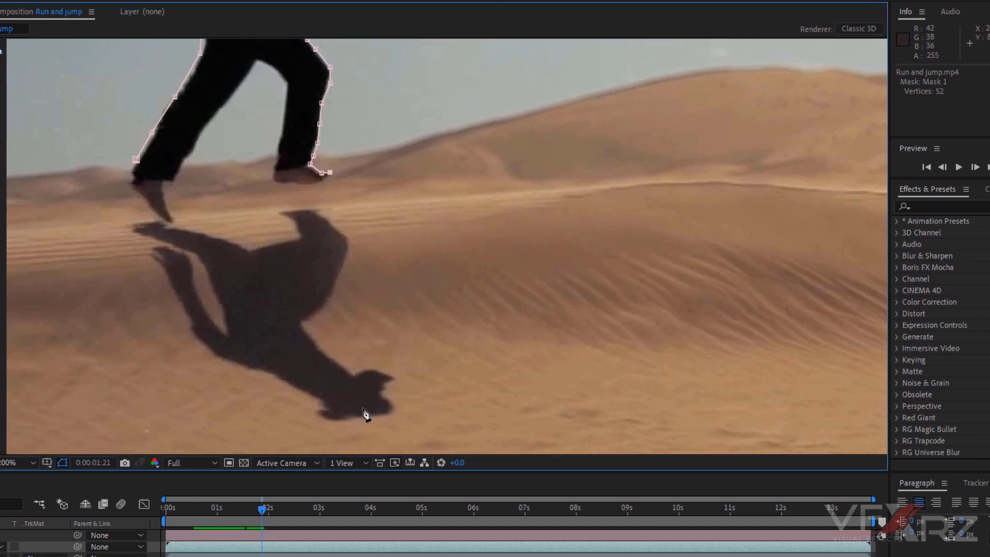
pyautogui.click(330, 181)
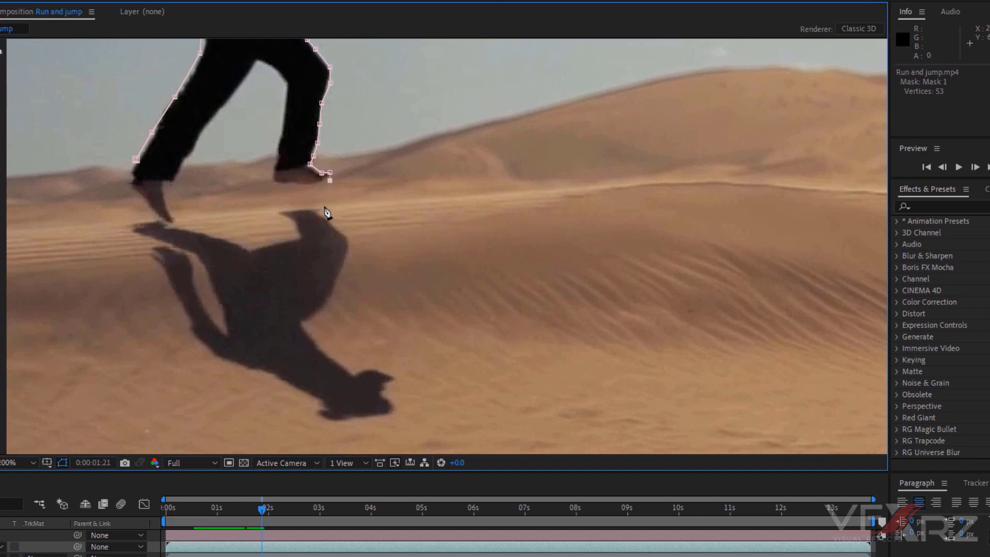
pyautogui.click(322, 205)
pyautogui.click(322, 215)
pyautogui.click(340, 232)
pyautogui.click(334, 295)
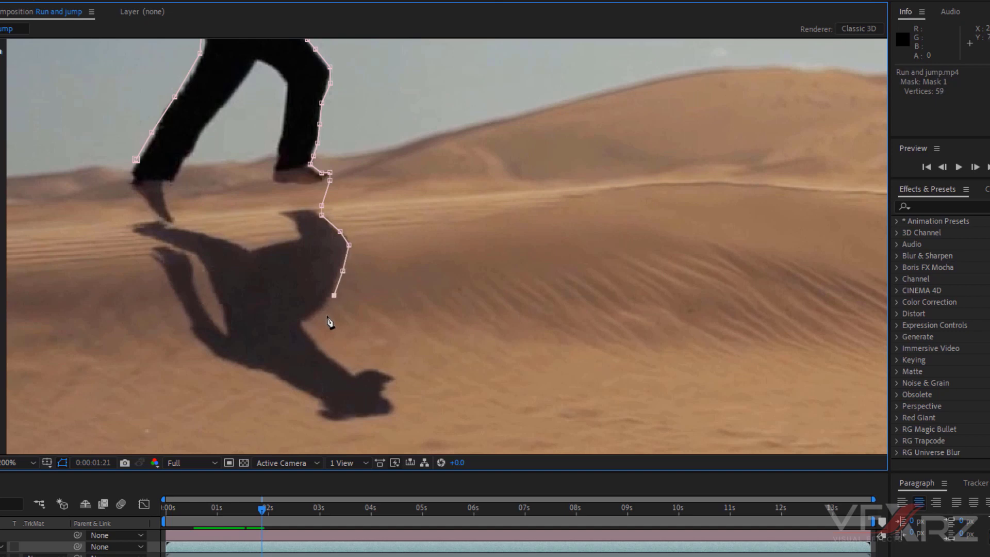
pyautogui.click(318, 315)
pyautogui.click(306, 323)
pyautogui.click(318, 342)
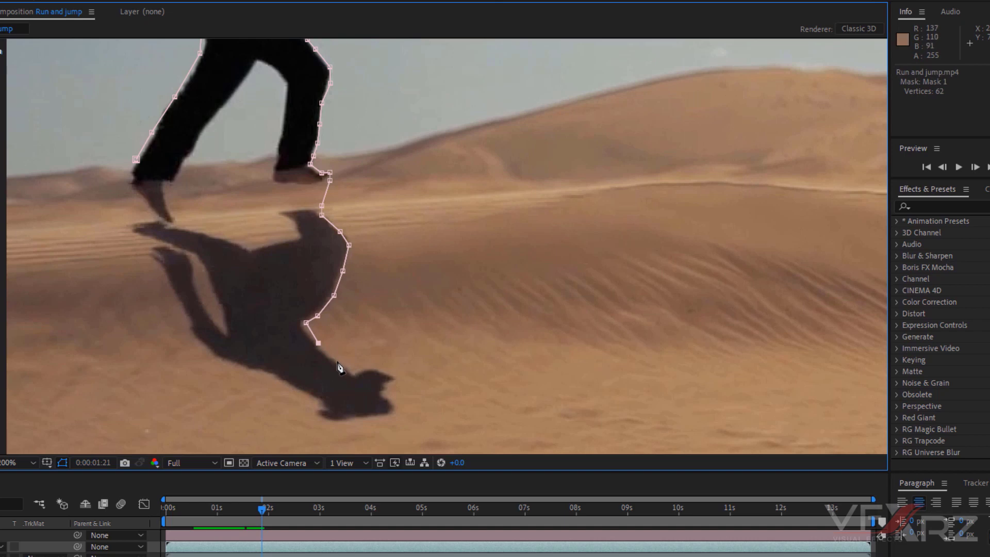
pyautogui.click(336, 361)
pyautogui.click(353, 373)
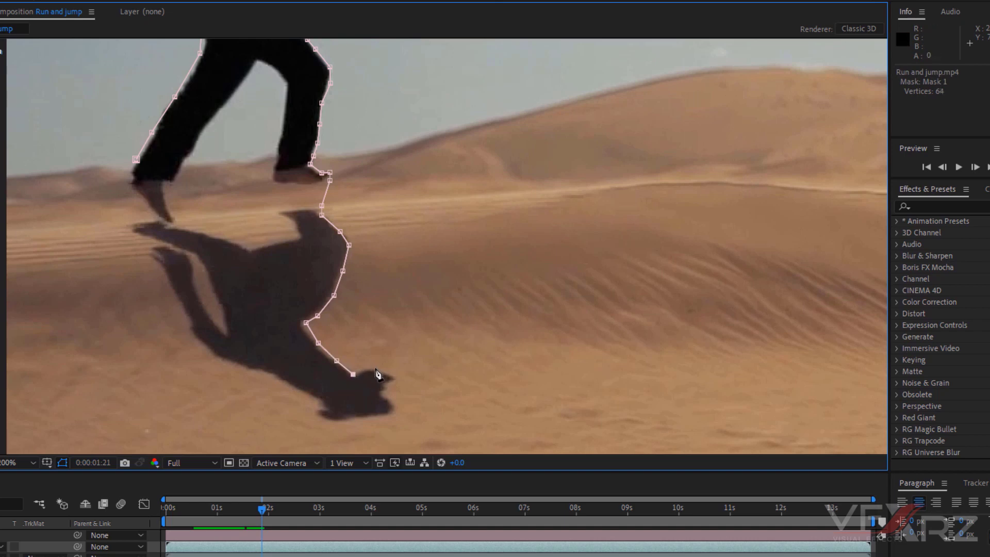
# - Trace the mask path around the head of the runner's shadow
pyautogui.click(376, 368)
pyautogui.click(397, 383)
pyautogui.click(389, 390)
pyautogui.click(395, 403)
pyautogui.click(384, 420)
pyautogui.click(365, 418)
pyautogui.click(336, 422)
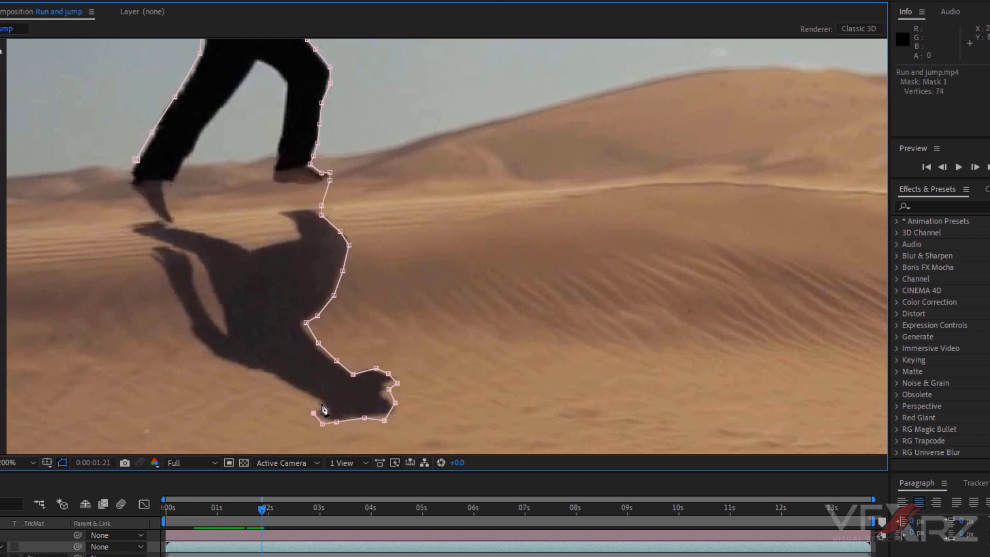
# - Continue the mask from the shadow's head along the outer edge of its shoulder and upper arm to the elbow
pyautogui.click(302, 393)
pyautogui.click(269, 377)
pyautogui.click(218, 361)
pyautogui.moveTo(281, 330); pyautogui.dragTo(588, 363)
pyautogui.click(503, 368)
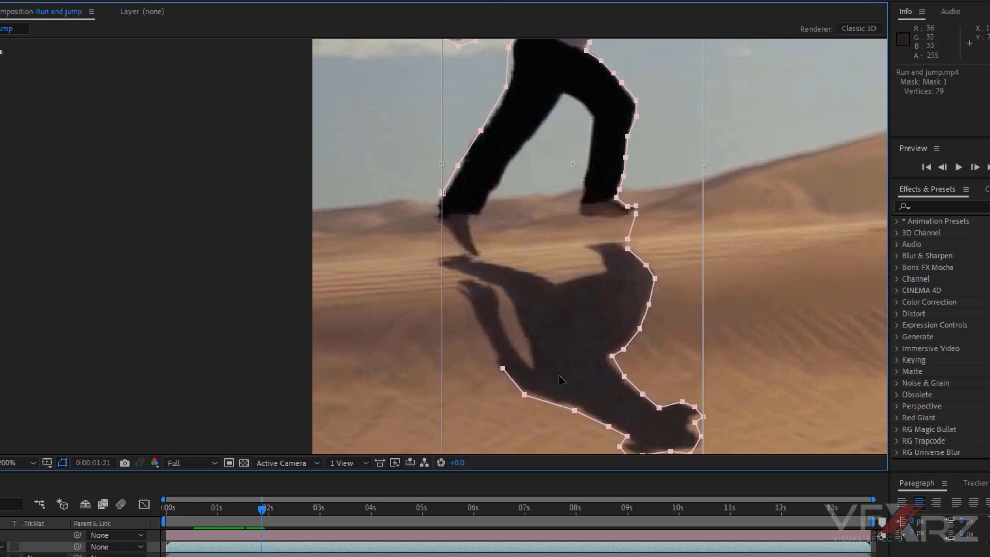
pyautogui.hotkey('ctrl', 'z')
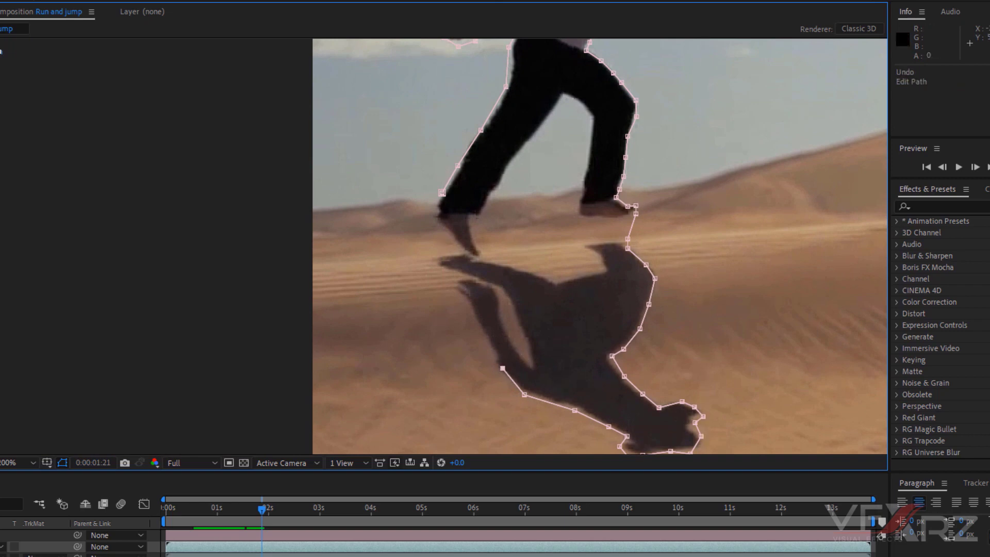
pyautogui.moveTo(503, 369); pyautogui.dragTo(500, 374)
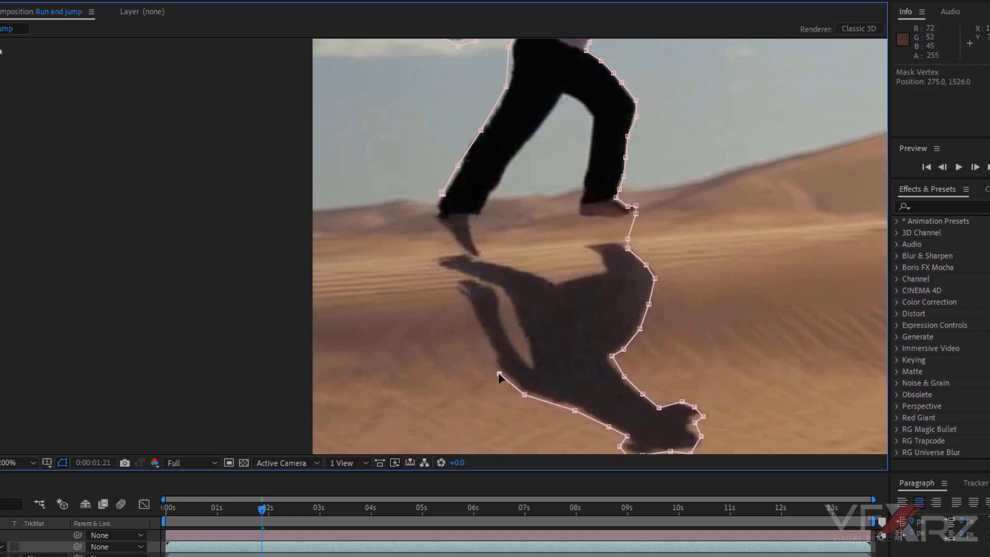
# - Trace the mask up the shadow's forearm, around its hand and foot, and close the path at the runner's back foot
pyautogui.click(475, 314)
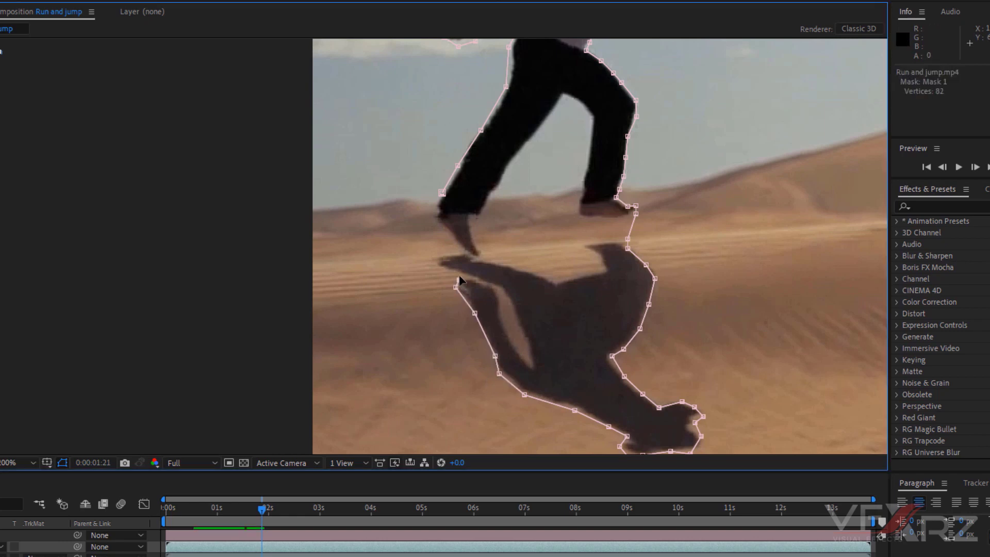
pyautogui.click(459, 269)
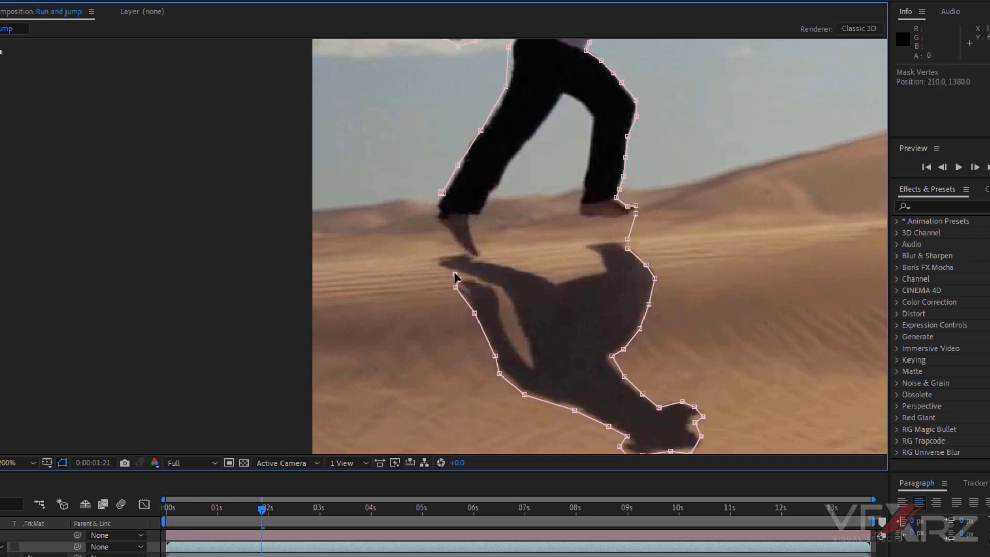
pyautogui.click(435, 264)
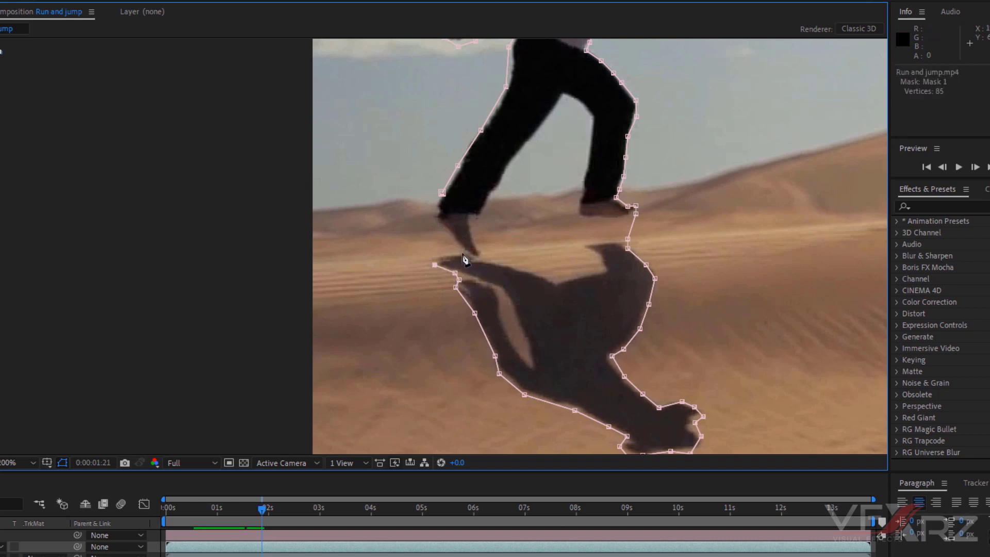
pyautogui.click(462, 252)
pyautogui.click(431, 218)
pyautogui.press(',')
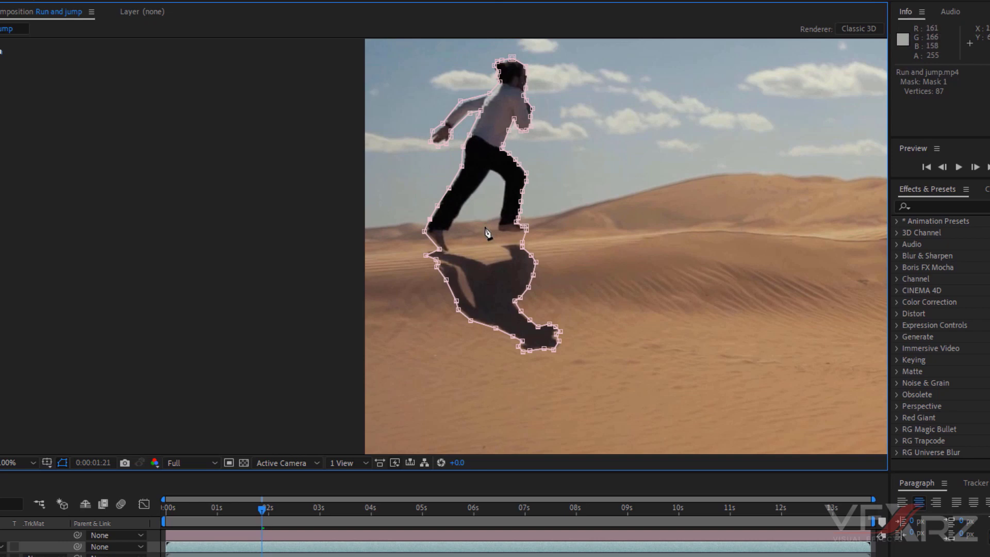
pyautogui.moveTo(392, 213); pyautogui.dragTo(280, 286)
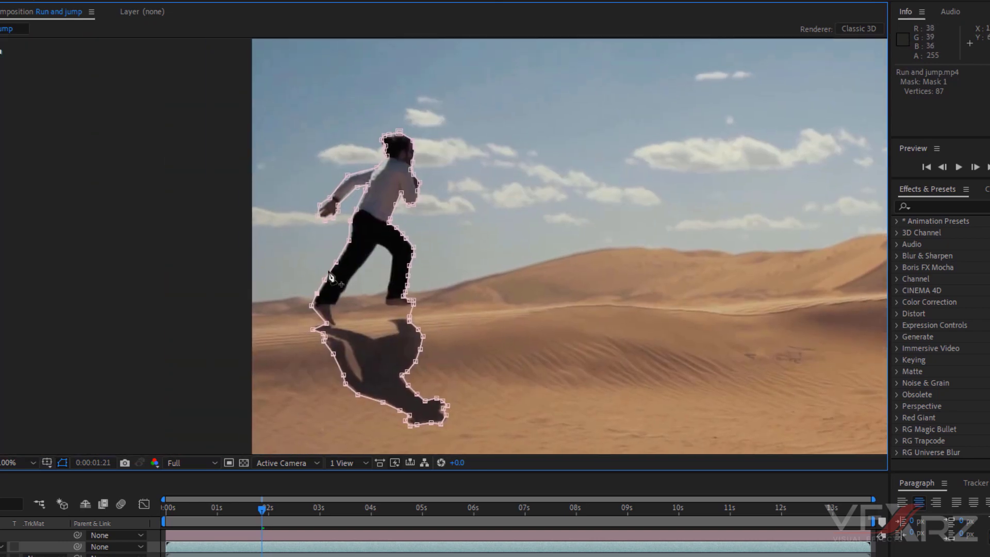
pyautogui.scroll(2, 400, 365)
pyautogui.scroll(-2, 397, 250)
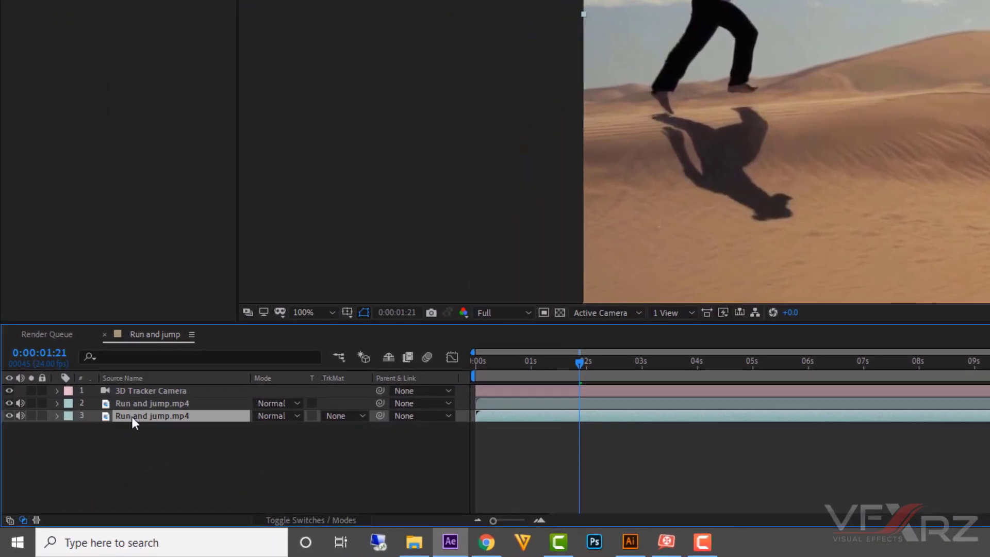
# - Hide the original footage layer temporarily to check the masked cutout alone, and show it again
pyautogui.click(99, 453)
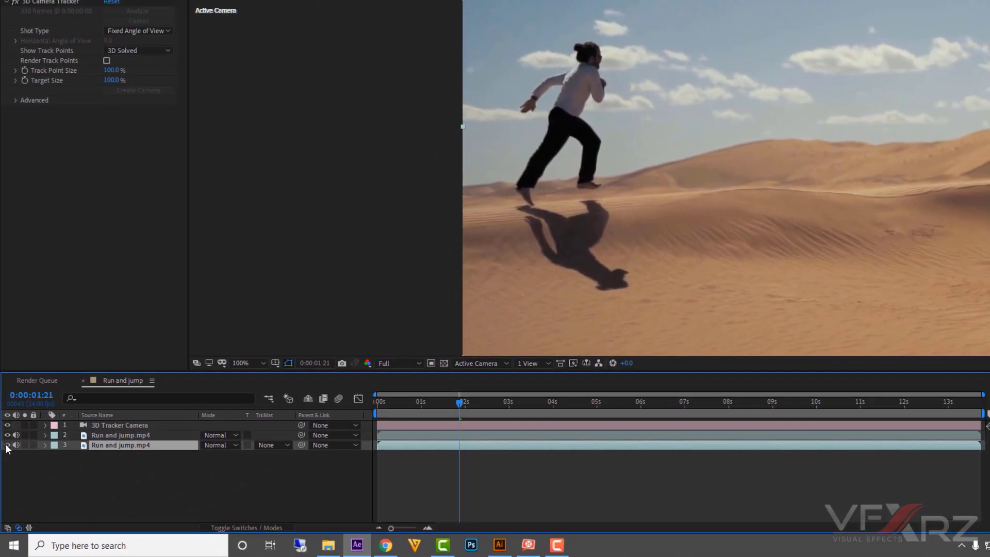
pyautogui.click(9, 415)
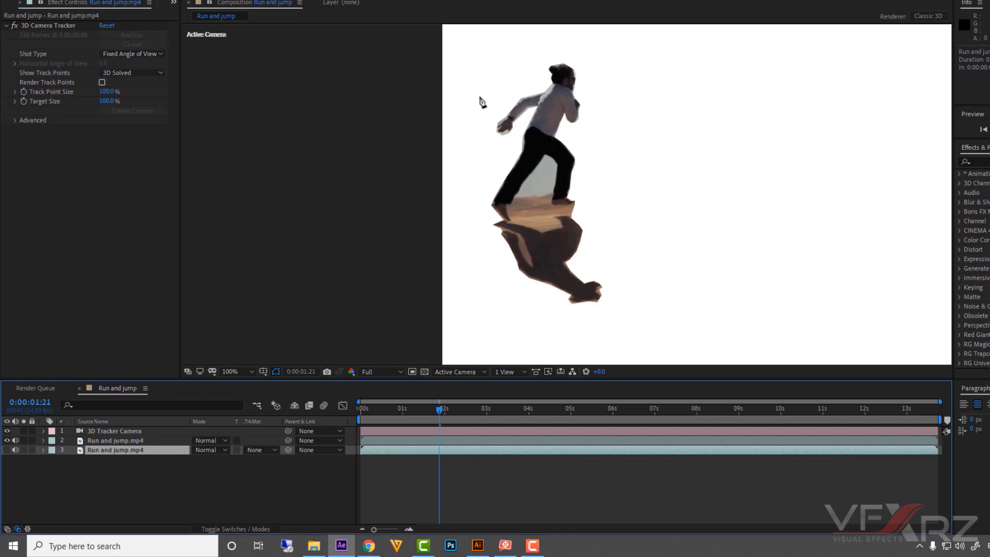
pyautogui.click(136, 441)
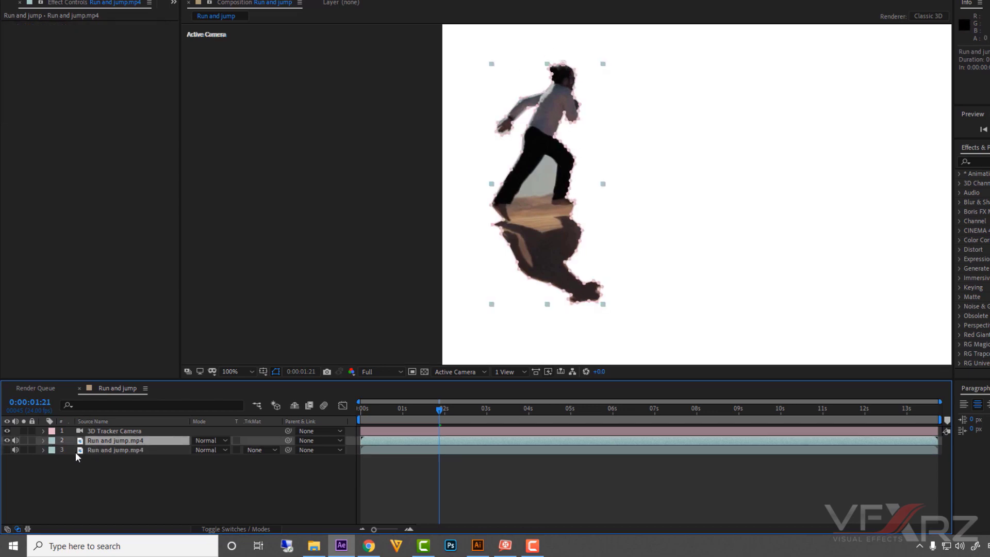
pyautogui.press('F2')
pyautogui.click(6, 450)
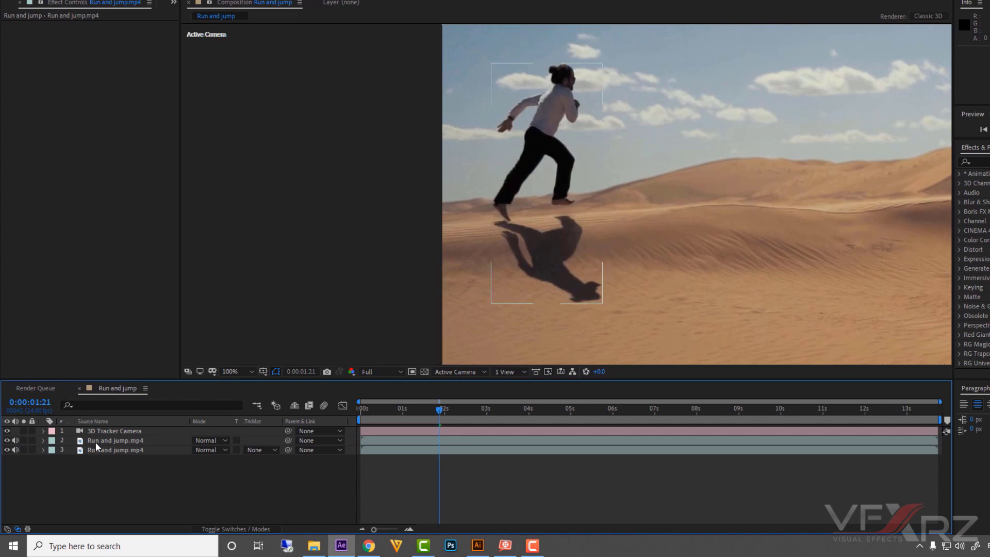
# - Try trimming the start of the masked layer to the current time, 0:00:01:21, and undo the trim
pyautogui.click(122, 443)
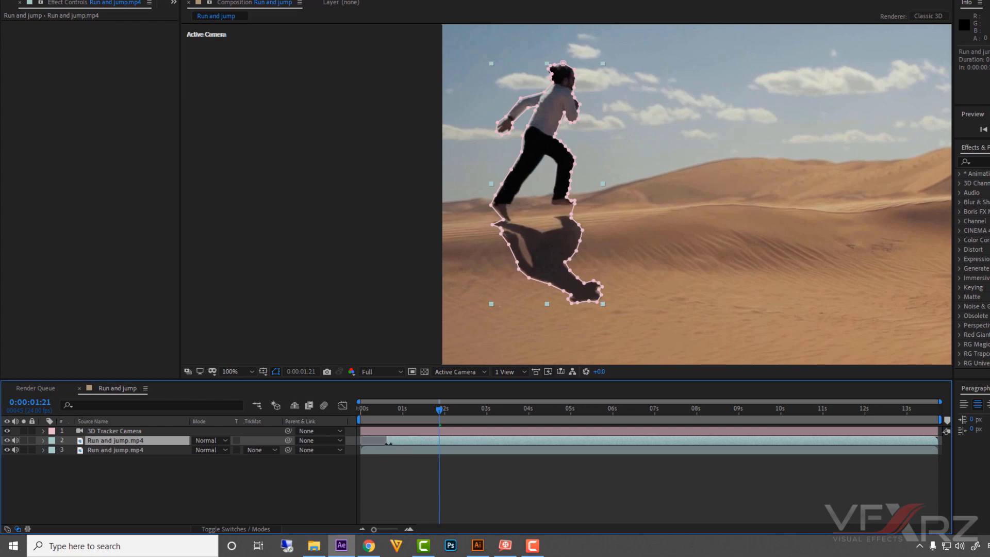
pyautogui.moveTo(398, 444); pyautogui.dragTo(437, 447)
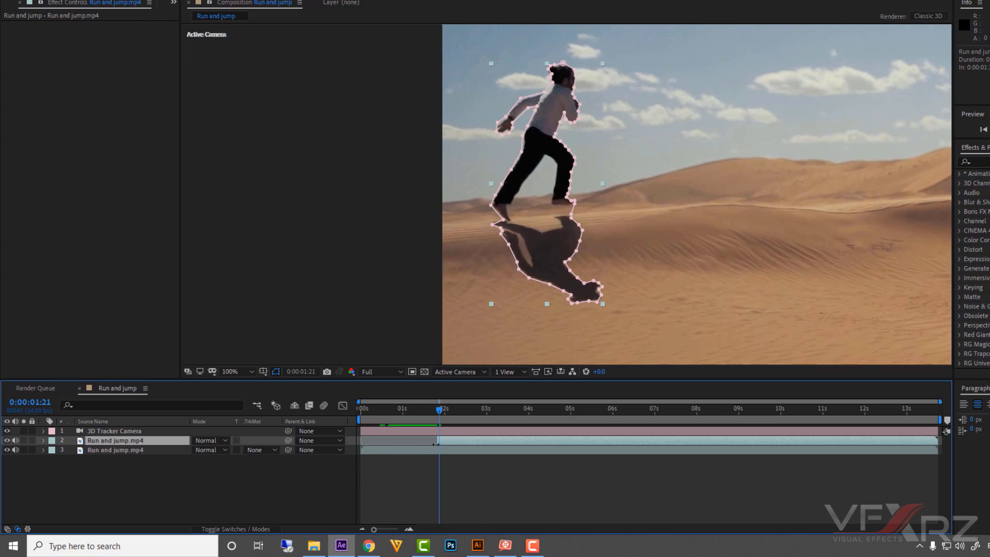
pyautogui.hotkey('ctrl', 'z')
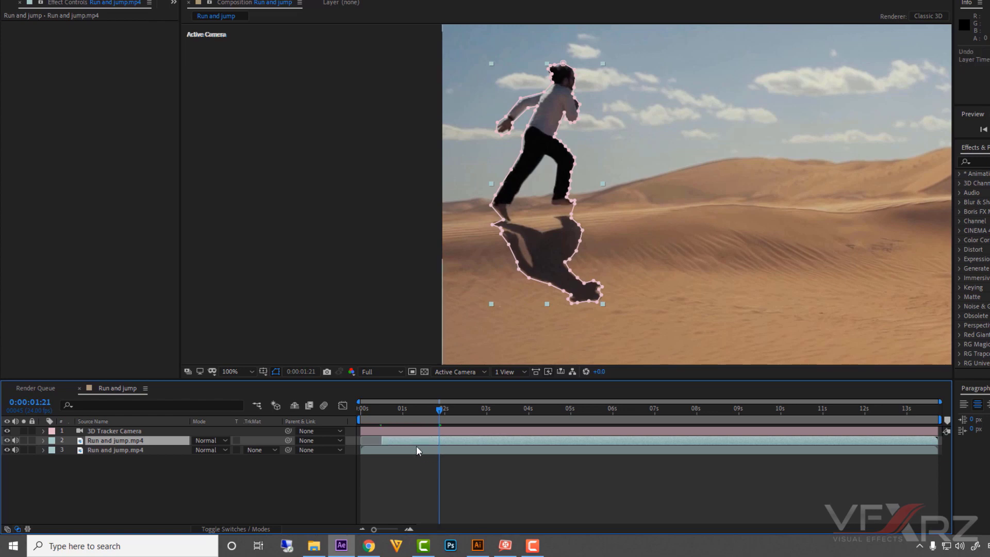
pyautogui.hotkey('ctrl', 'z')
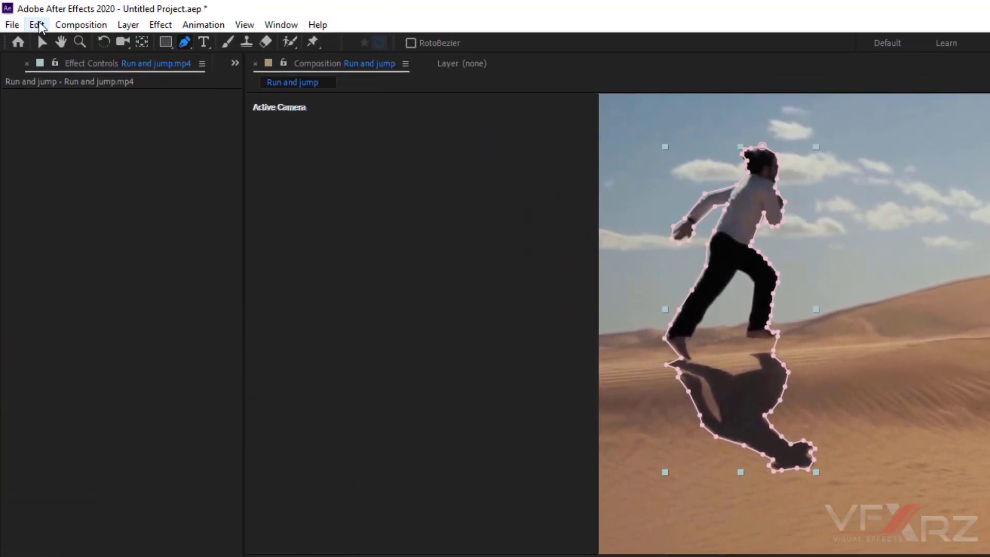
# - Split the masked layer at 0:00:01:21 and delete the part before that time
pyautogui.click(36, 24)
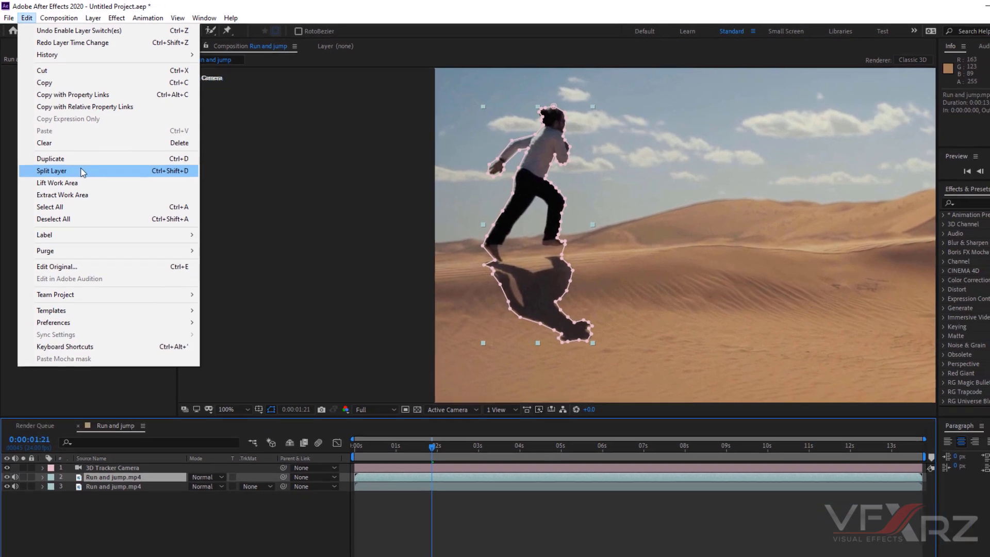
pyautogui.click(111, 235)
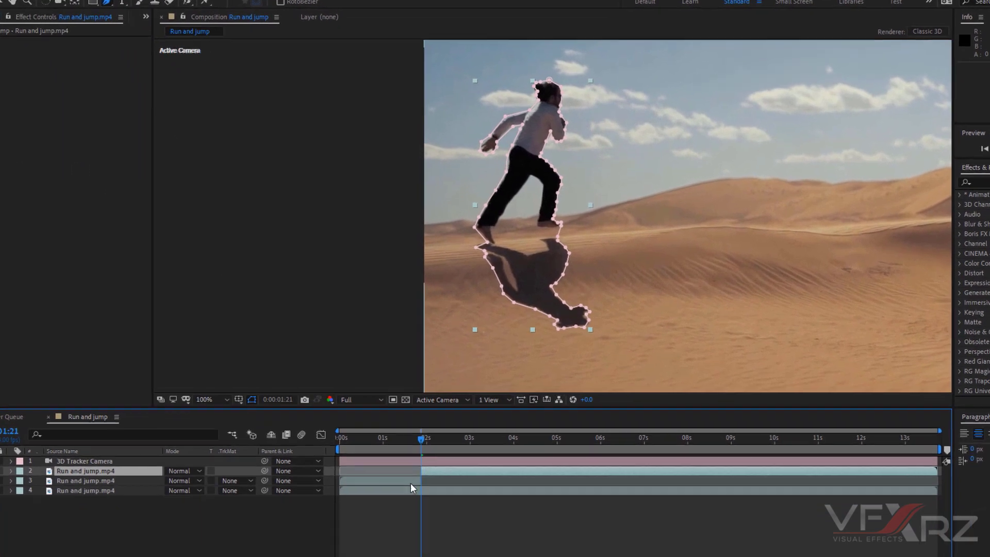
pyautogui.click(410, 484)
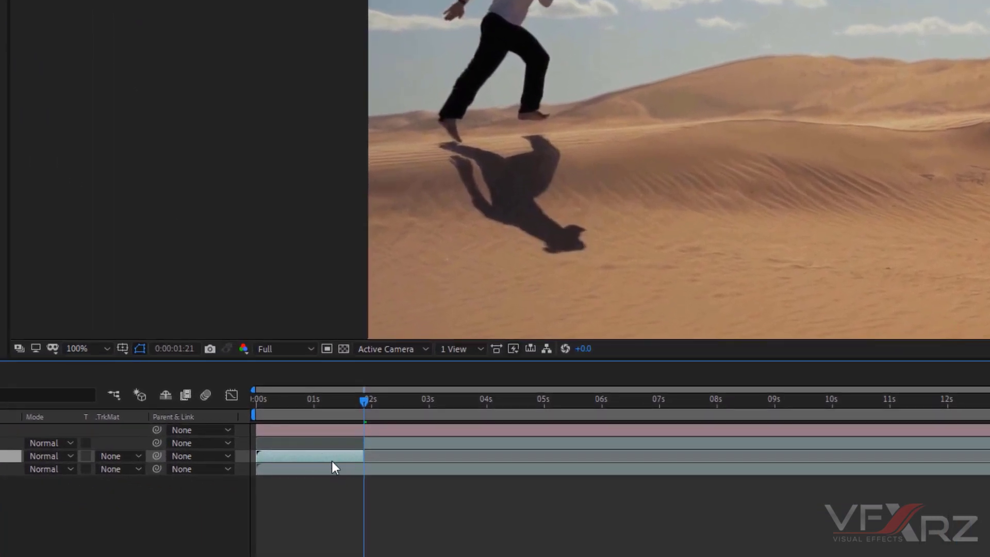
pyautogui.press('Delete')
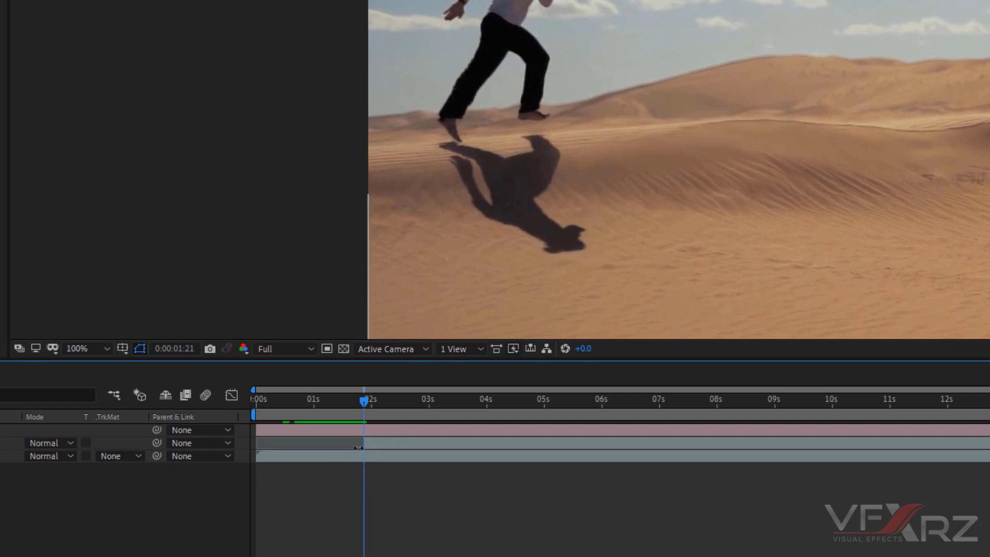
# - Apply Freeze Frame to the remaining masked layer at 0:00:01:21 and collapse its properties
pyautogui.click(375, 444)
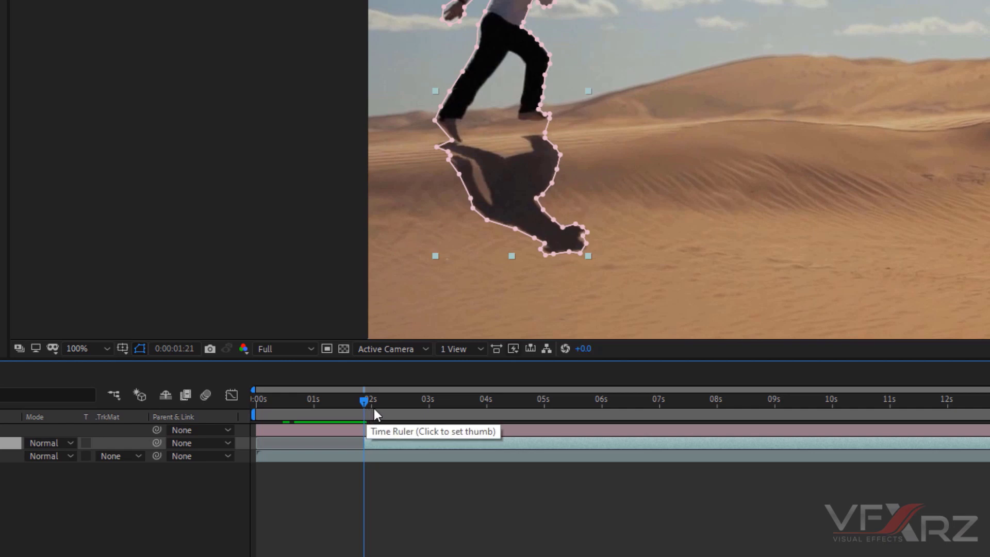
pyautogui.rightClick(370, 443)
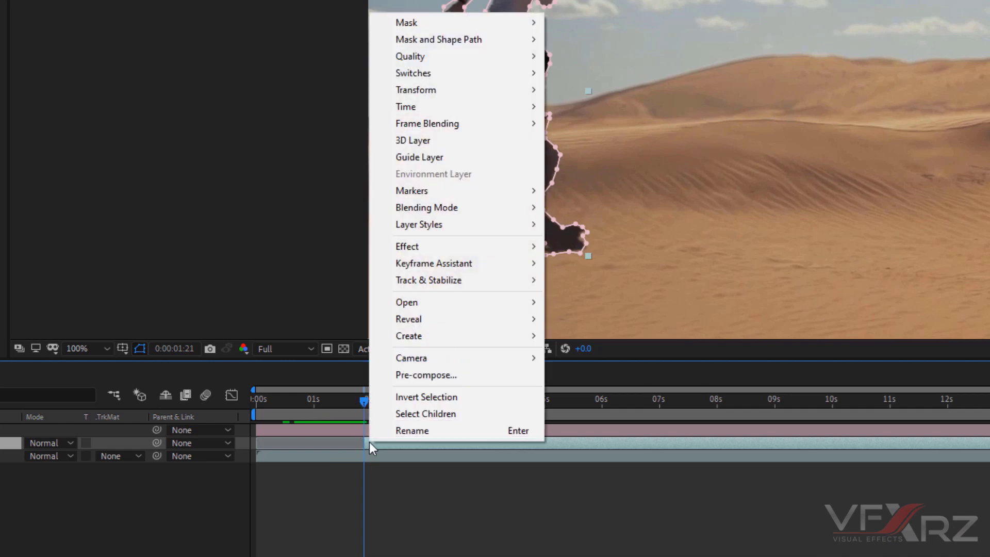
pyautogui.moveTo(441, 107)
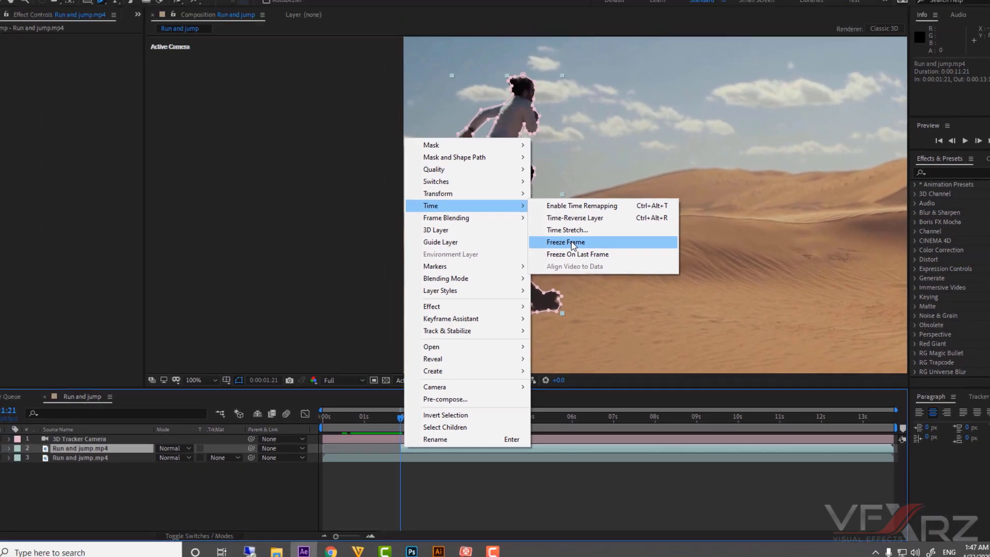
pyautogui.click(612, 158)
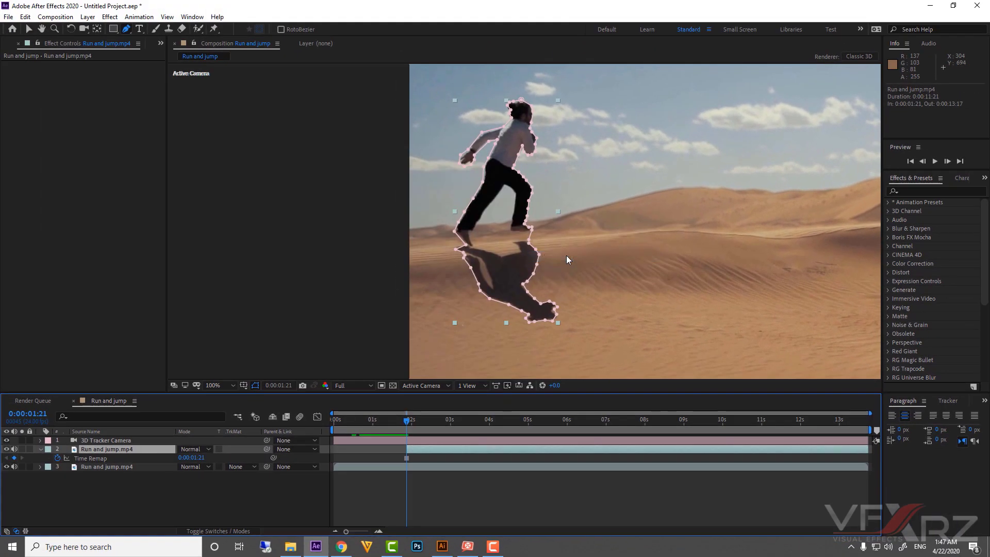
pyautogui.click(41, 450)
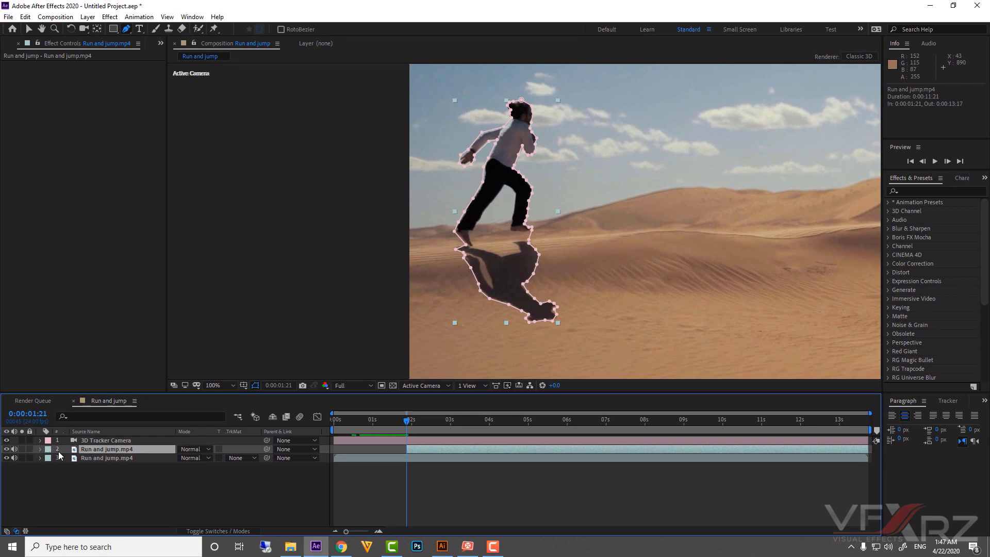
# - Play the composition from near its start to check how the frozen clone appears behind the running man
pyautogui.moveTo(420, 421); pyautogui.dragTo(335, 421)
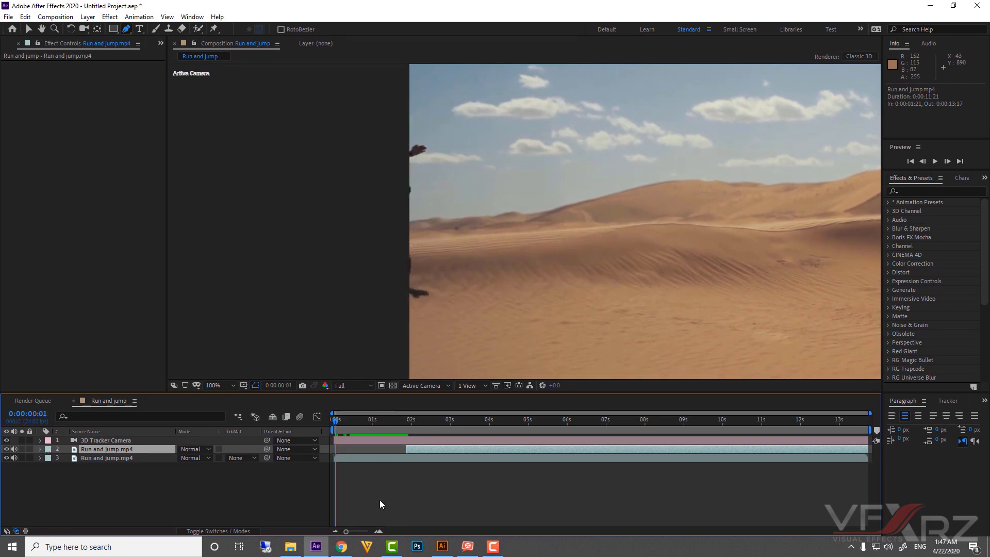
pyautogui.press('space')
pyautogui.press('g')
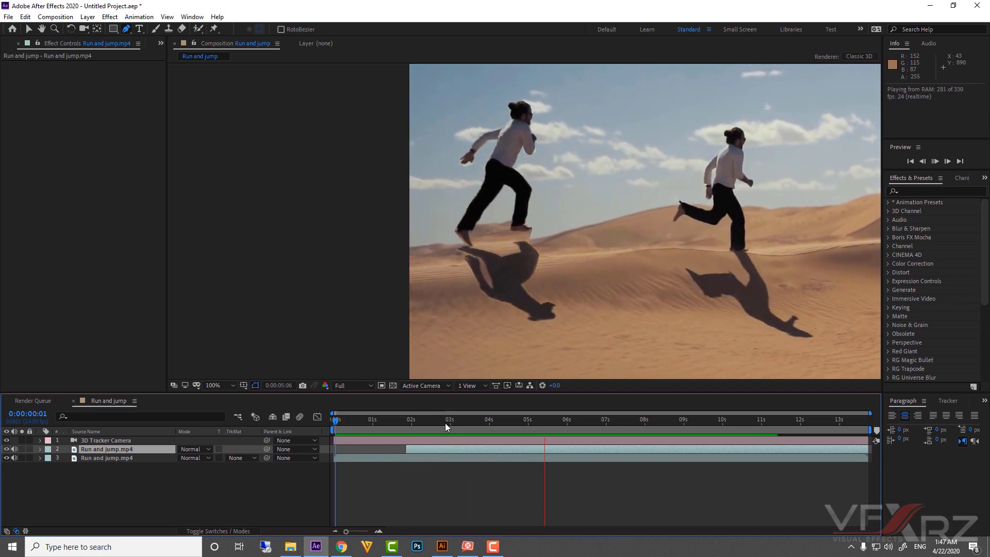
pyautogui.click(422, 422)
pyautogui.click(380, 422)
# - Review the effect with the whole frame in view by playing from 0:00:00:10 to 0:00:03:23
pyautogui.scroll(-2, 540, 317)
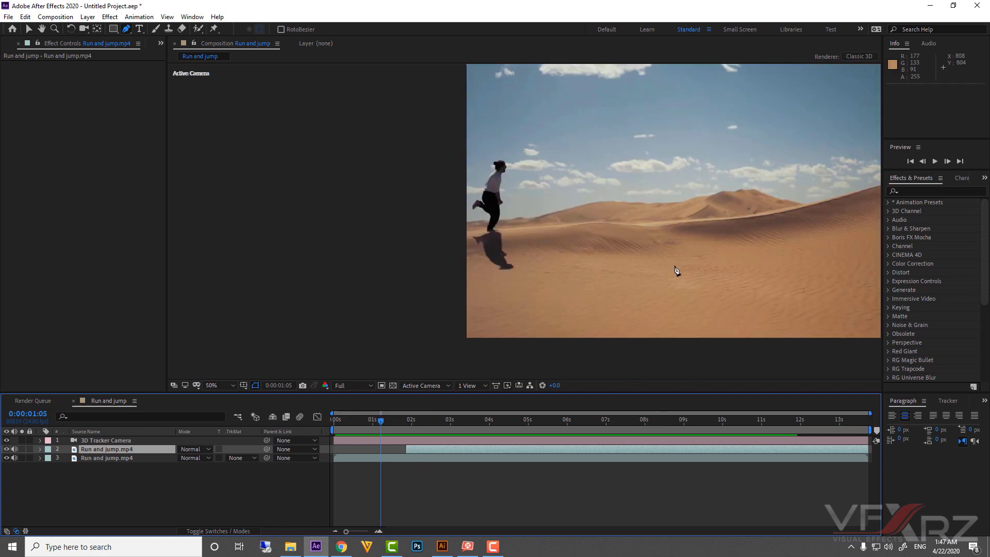
pyautogui.moveTo(676, 269); pyautogui.dragTo(491, 293)
pyautogui.moveTo(384, 420); pyautogui.dragTo(350, 420)
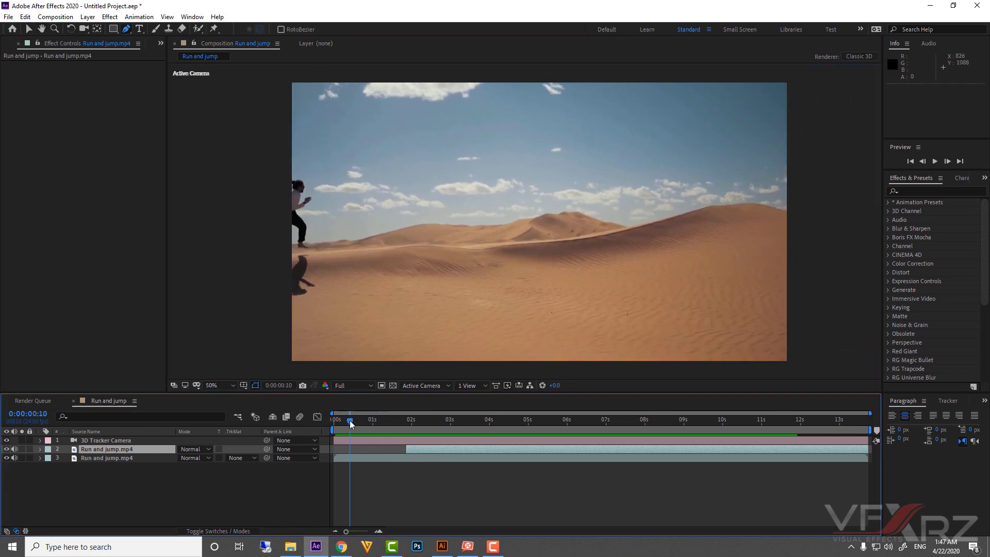
pyautogui.press('space')
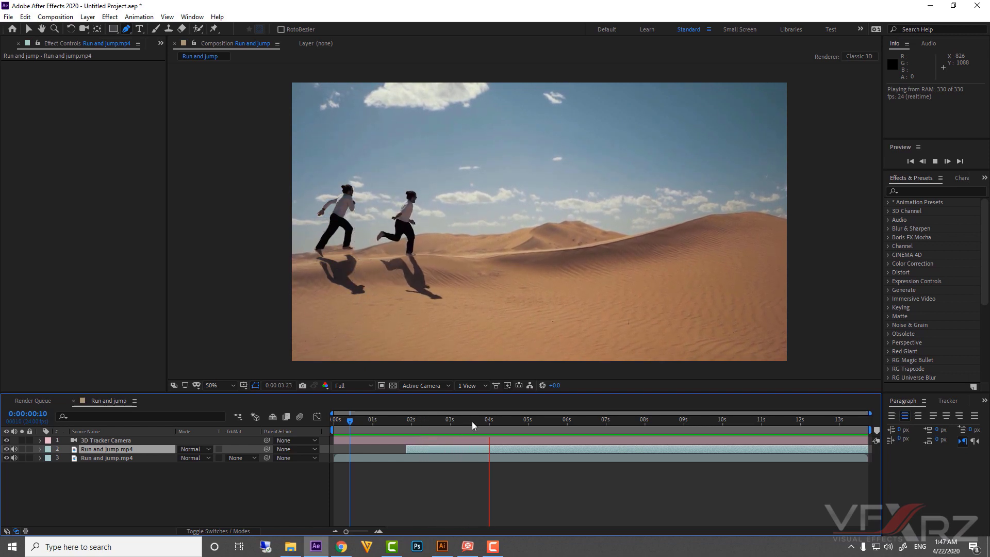
pyautogui.click(490, 426)
pyautogui.click(427, 493)
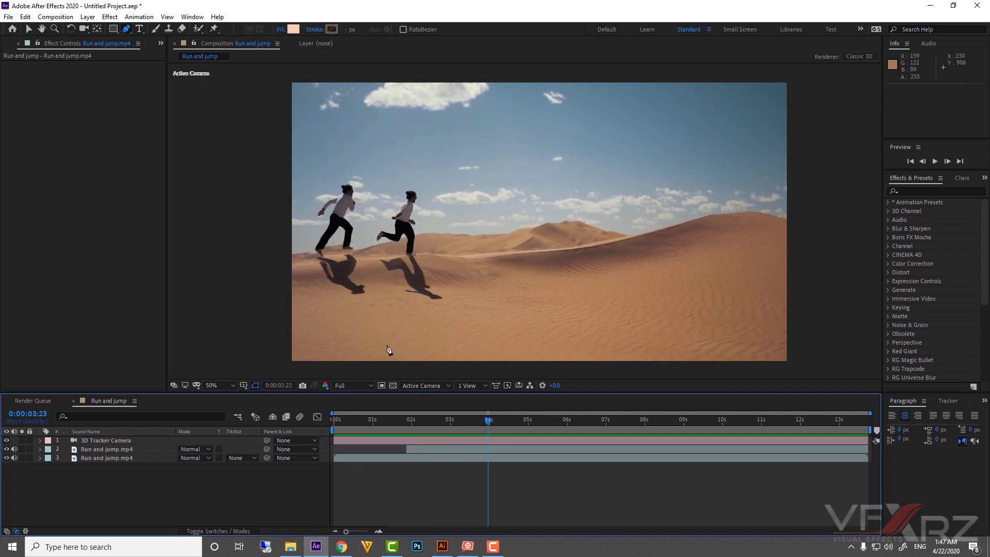
# - Scrub to 0:00:10:15 and back to 0:00:03:02 to compare clone and runner, and select the frozen layer
pyautogui.click(520, 426)
pyautogui.moveTo(519, 428); pyautogui.dragTo(534, 426)
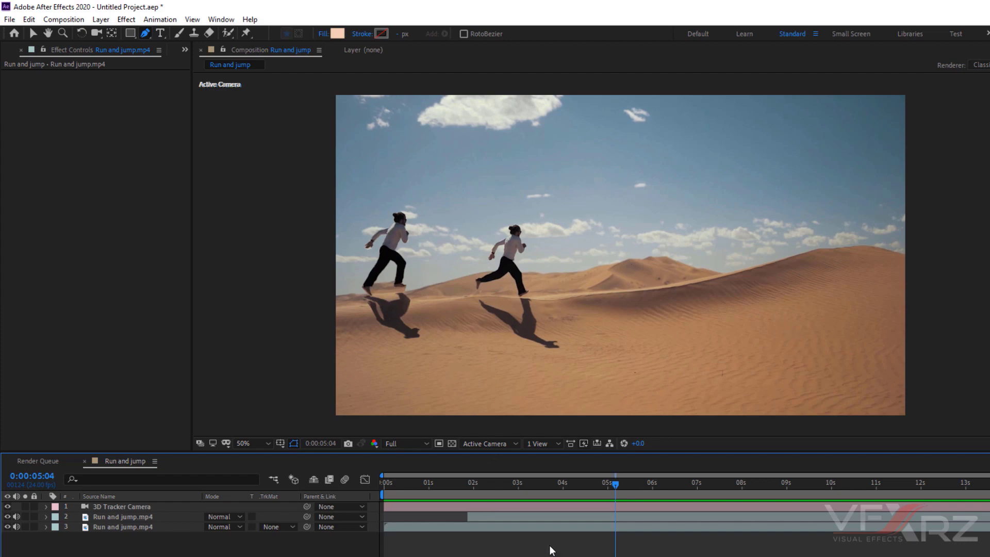
pyautogui.moveTo(599, 485); pyautogui.dragTo(860, 549)
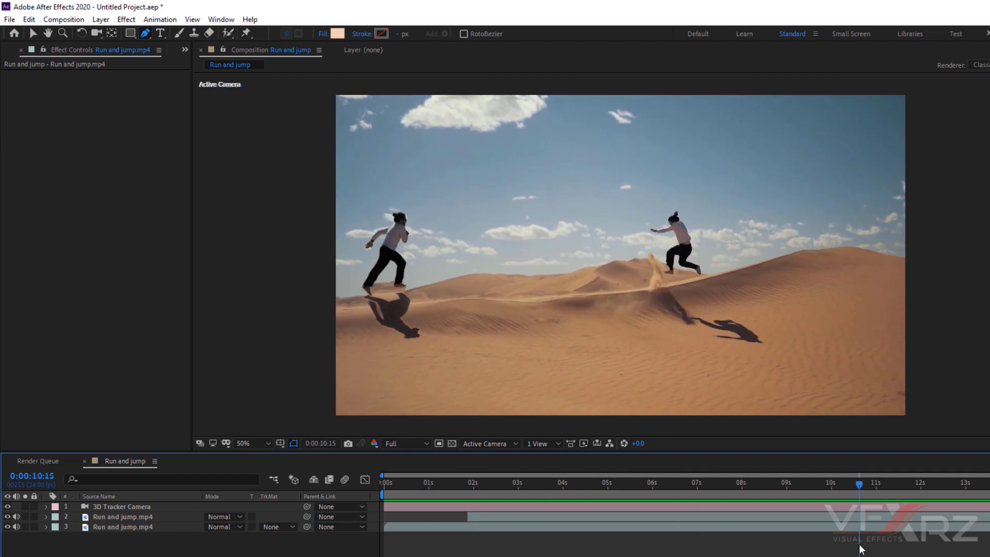
pyautogui.moveTo(871, 481); pyautogui.dragTo(525, 485)
pyautogui.click(501, 521)
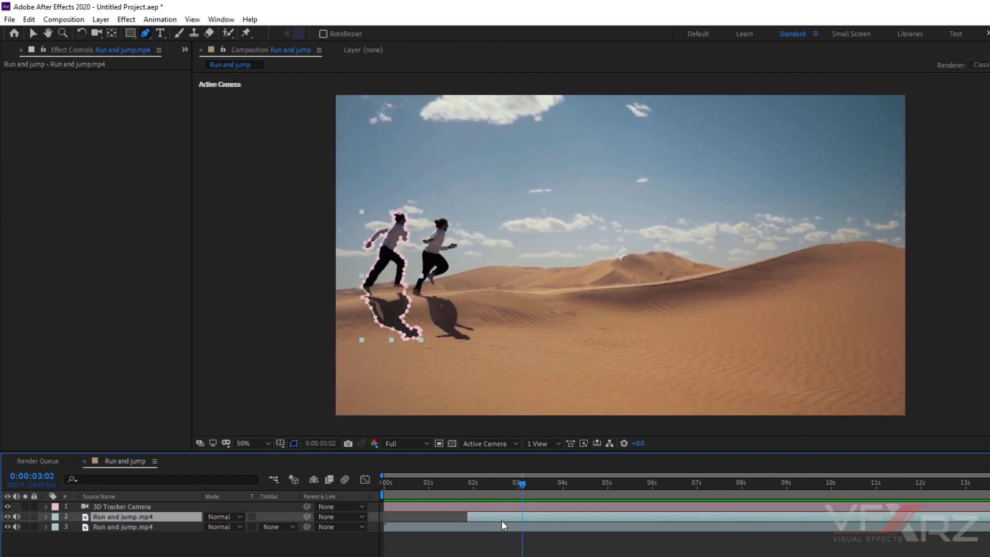
# - Reveal the layer switches, make the frozen masked clone layer 3D, and activate the Selection tool
pyautogui.scroll(2, 369, 312)
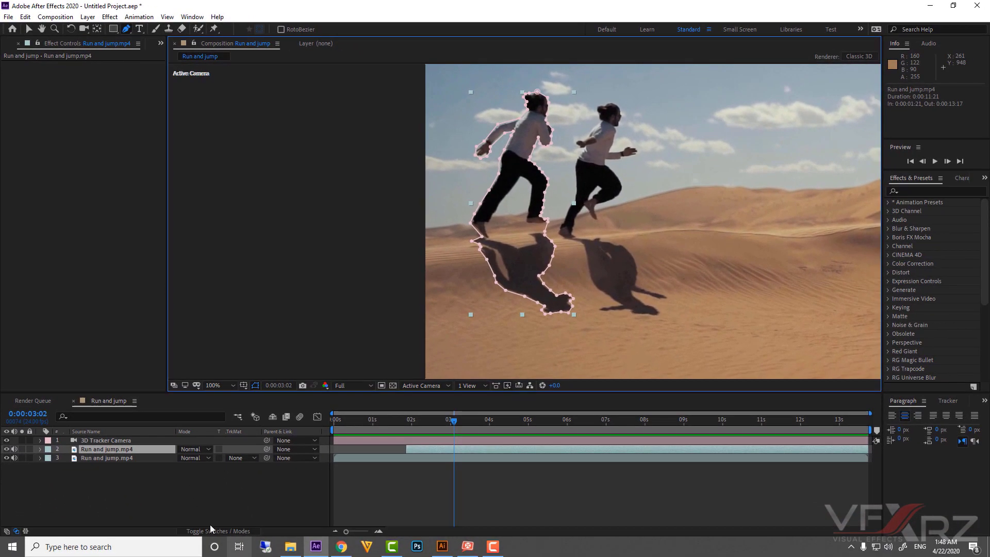
pyautogui.click(190, 533)
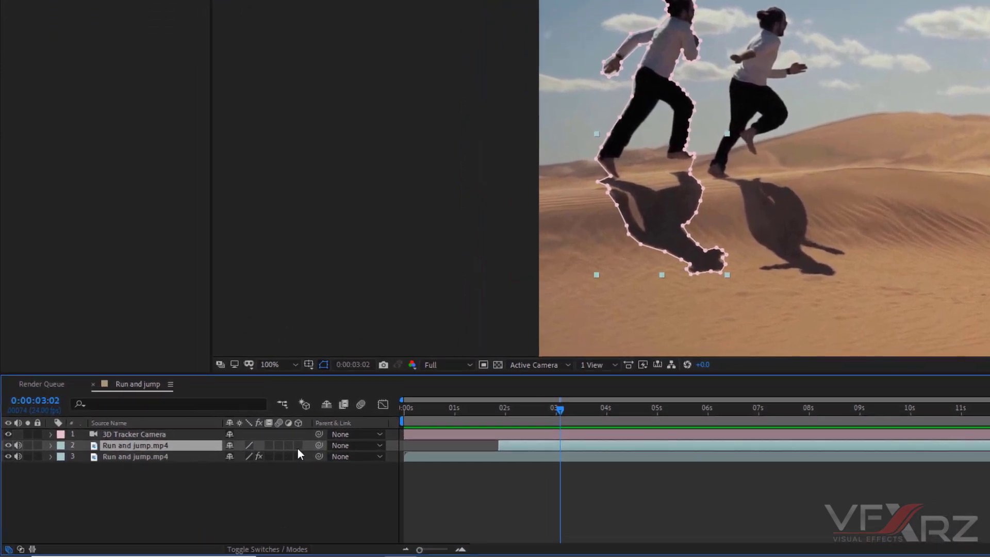
pyautogui.click(311, 446)
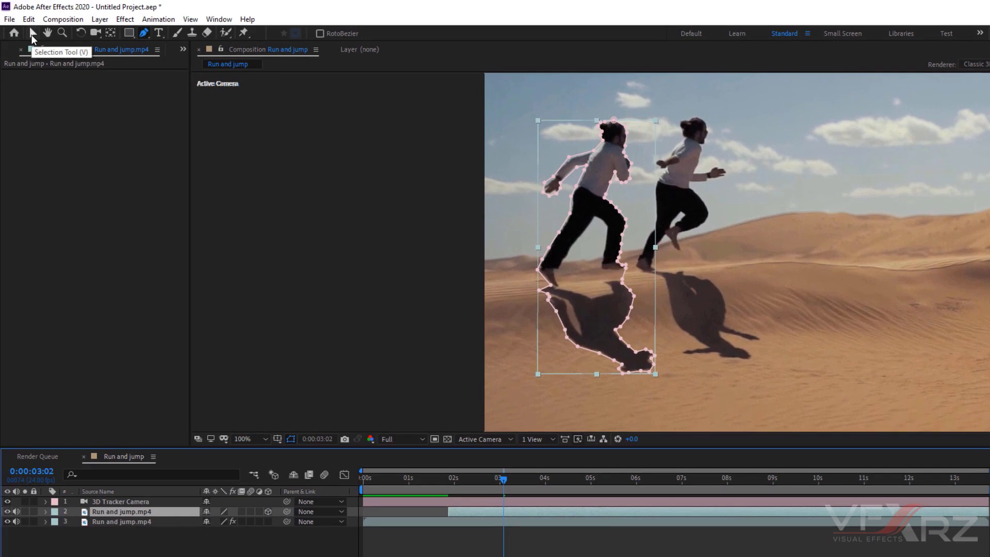
pyautogui.click(31, 35)
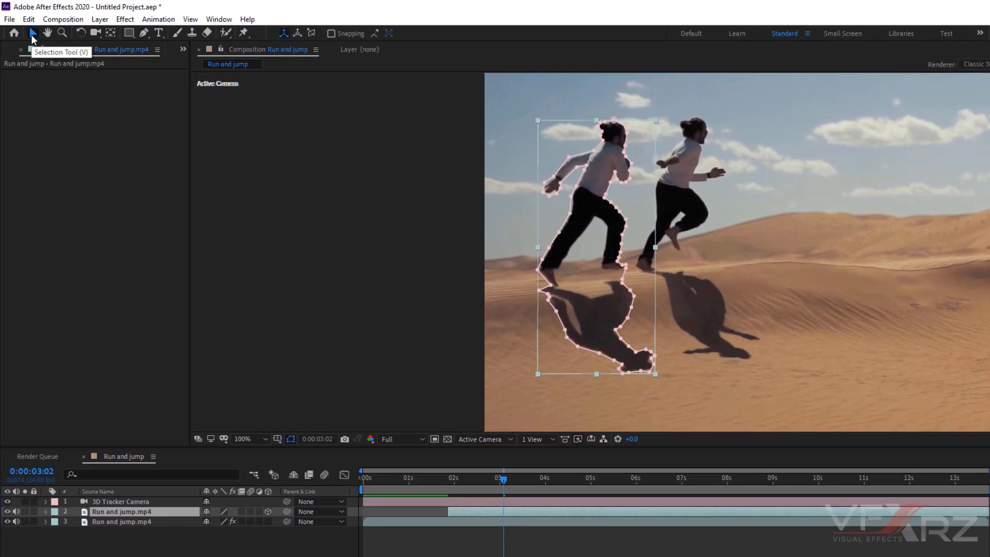
pyautogui.scroll(-2, 582, 400)
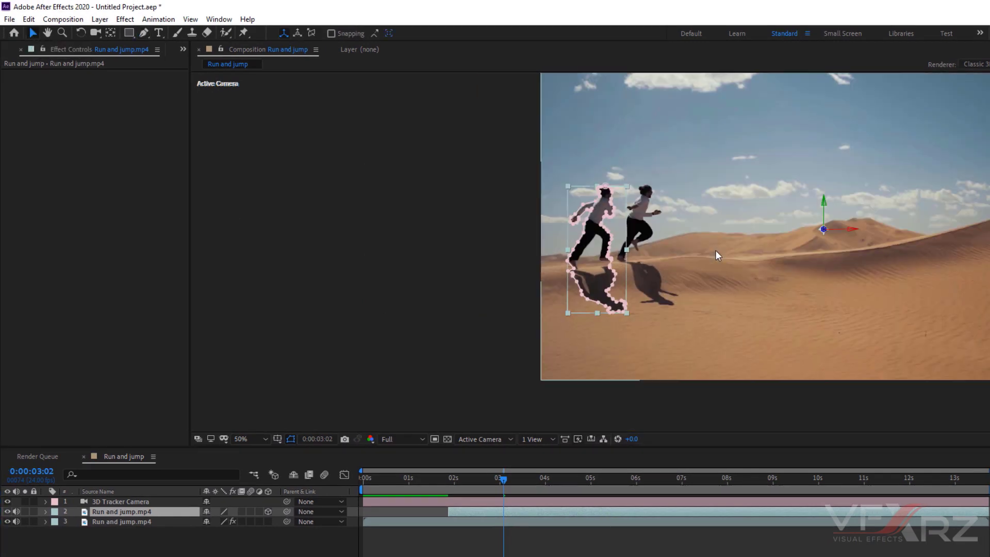
pyautogui.scroll(2, 584, 278)
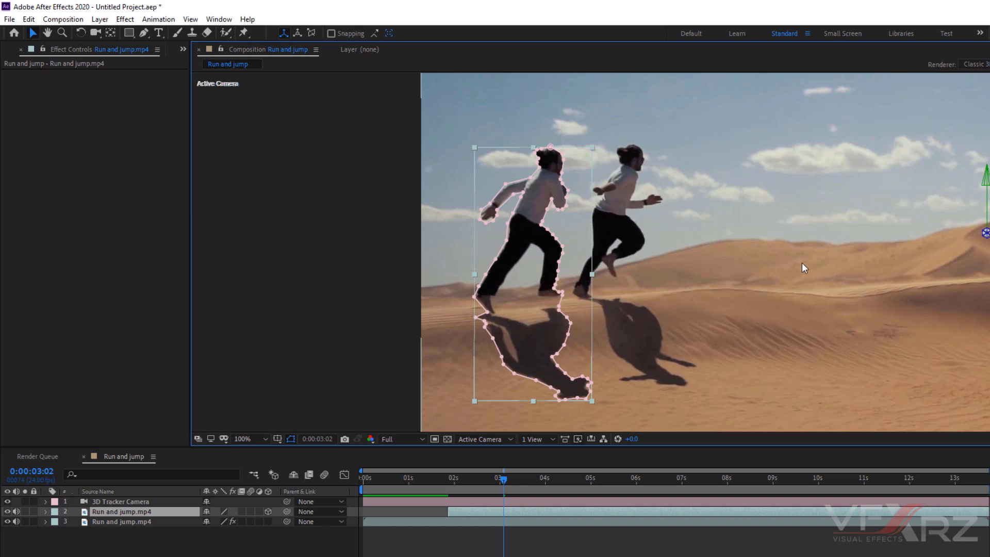
pyautogui.moveTo(804, 267); pyautogui.dragTo(679, 230)
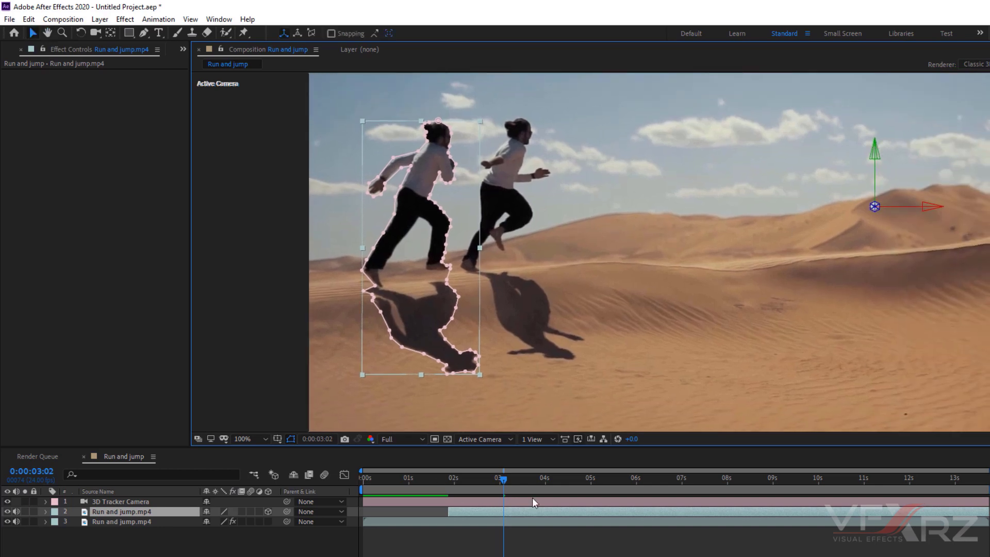
# - At 0:00:01:21, move the frozen 3D layer slightly up and left until the clone lines up with the runner
pyautogui.moveTo(509, 480); pyautogui.dragTo(450, 485)
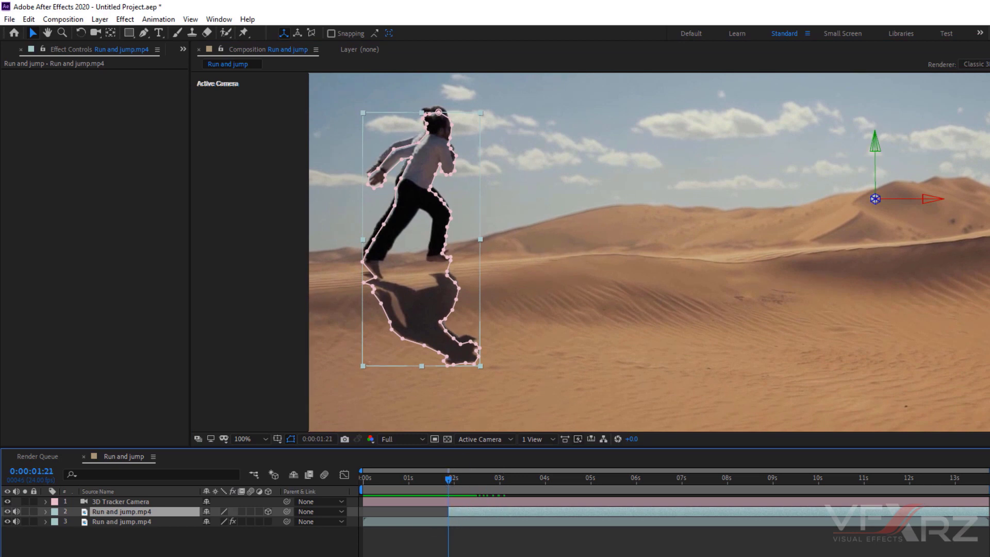
pyautogui.scroll(4, 437, 512)
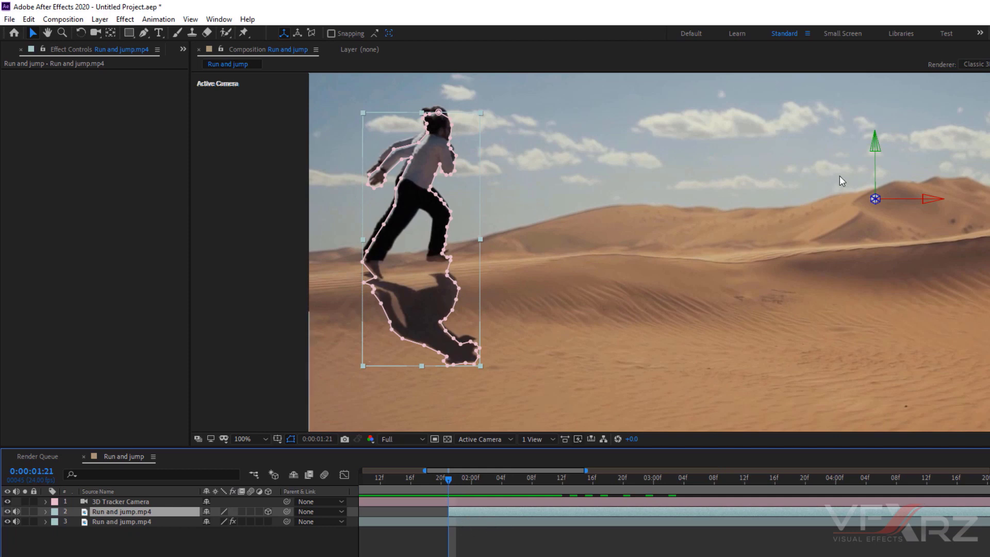
pyautogui.moveTo(874, 148); pyautogui.dragTo(875, 141)
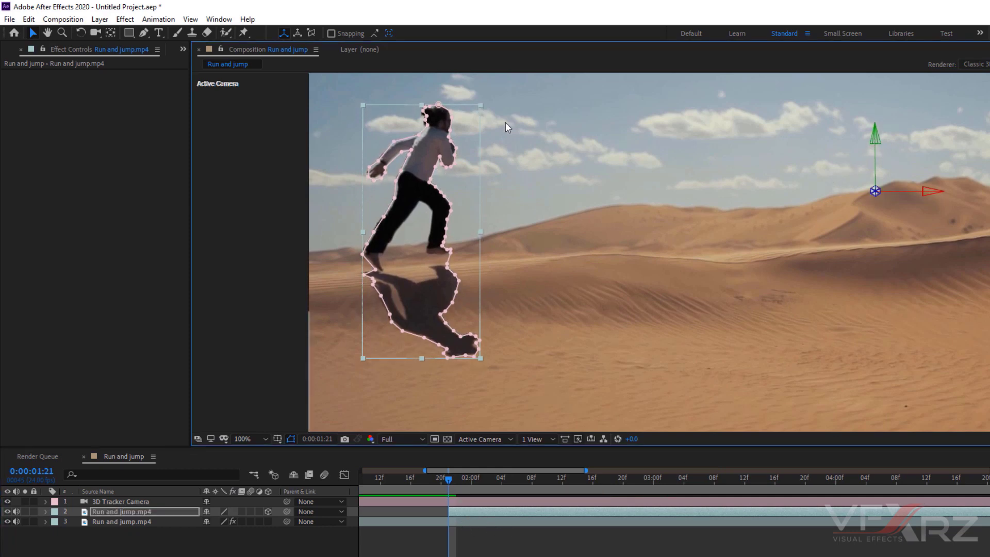
pyautogui.moveTo(926, 195); pyautogui.dragTo(924, 195)
pyautogui.moveTo(873, 138); pyautogui.dragTo(873, 138)
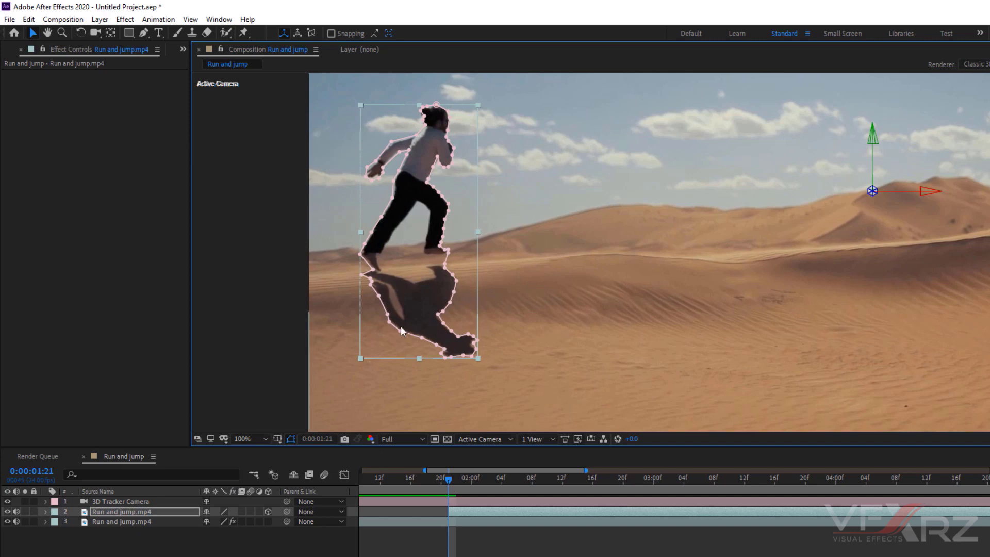
# - Play the composition from 0:00:01:16 and examine the clone's edges against the runner up close at 0:00:02:04
pyautogui.press('F2')
pyautogui.press(',')
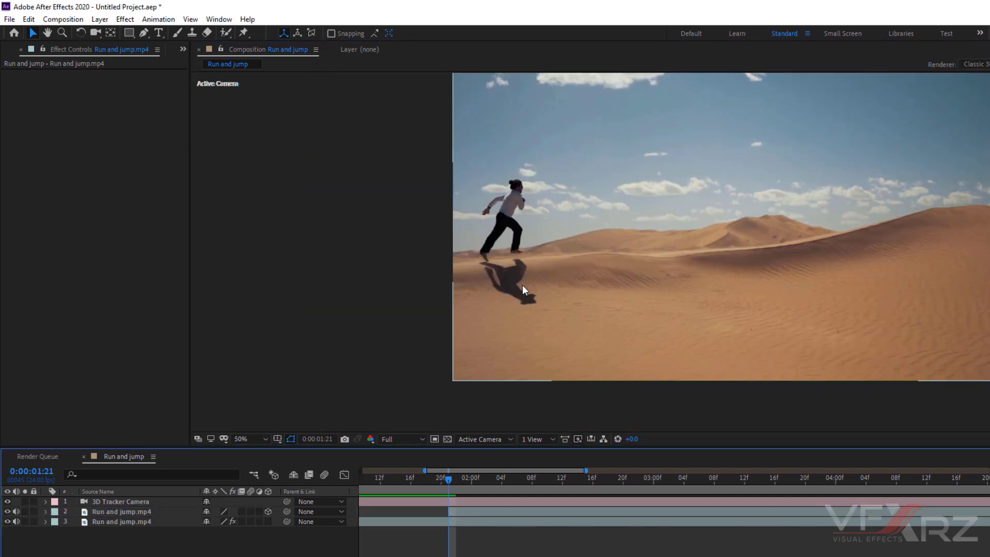
pyautogui.moveTo(441, 485); pyautogui.dragTo(411, 545)
pyautogui.press('space')
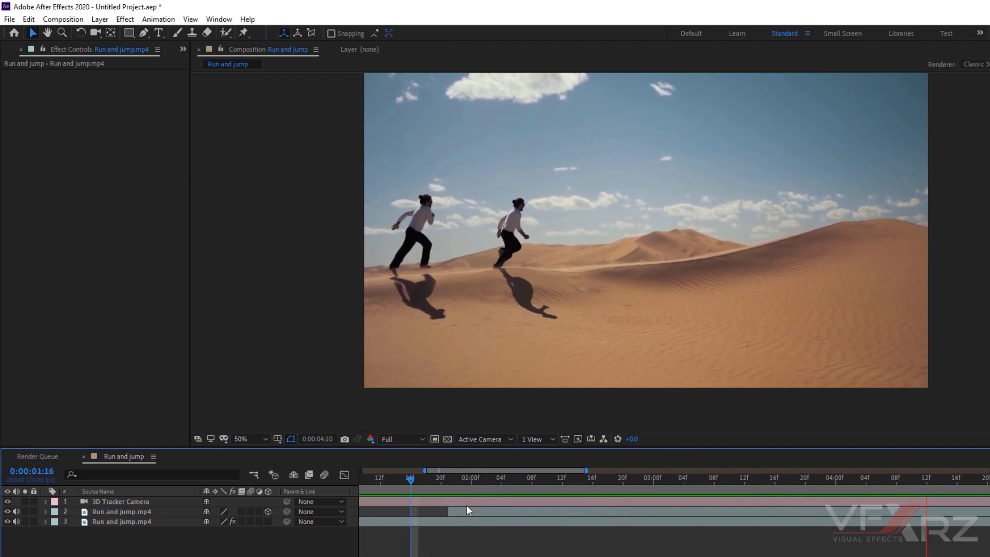
pyautogui.moveTo(434, 485); pyautogui.dragTo(501, 484)
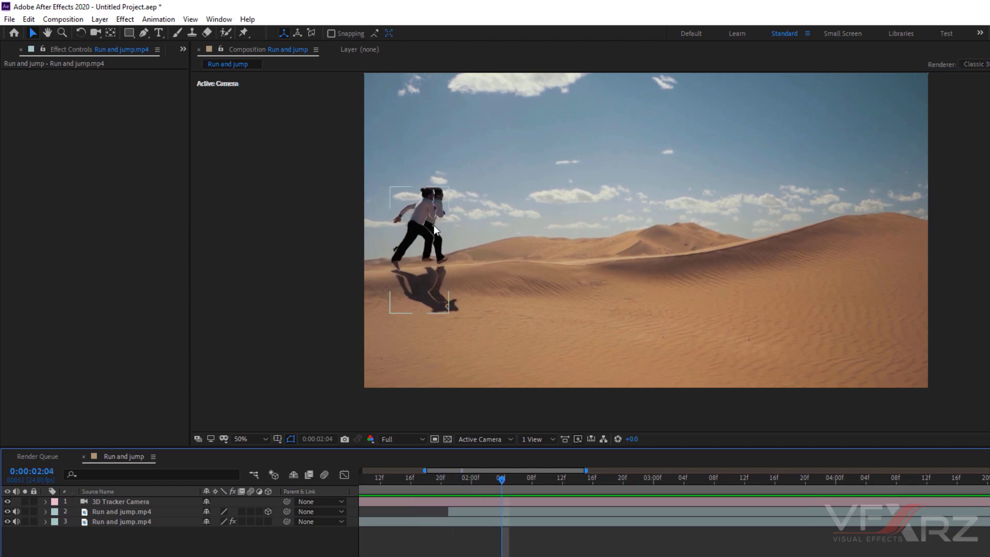
pyautogui.press('.')
pyautogui.press('h')
pyautogui.moveTo(434, 225); pyautogui.dragTo(570, 250)
pyautogui.moveTo(426, 196); pyautogui.dragTo(563, 218)
pyautogui.press('v')
pyautogui.scroll(4, 562, 218)
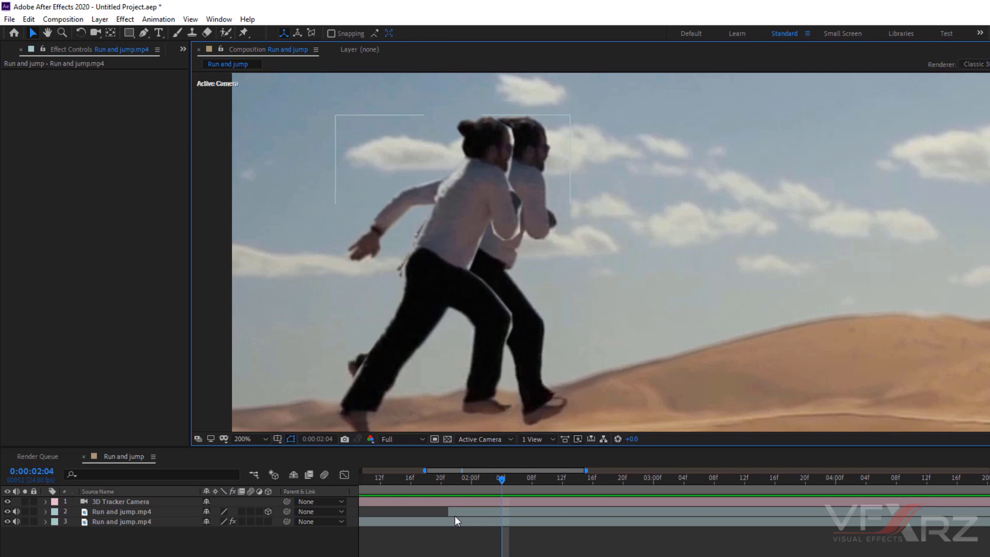
# - Set the Mask Feather of Mask 1 on the frozen layer to 8 pixels
pyautogui.click(515, 508)
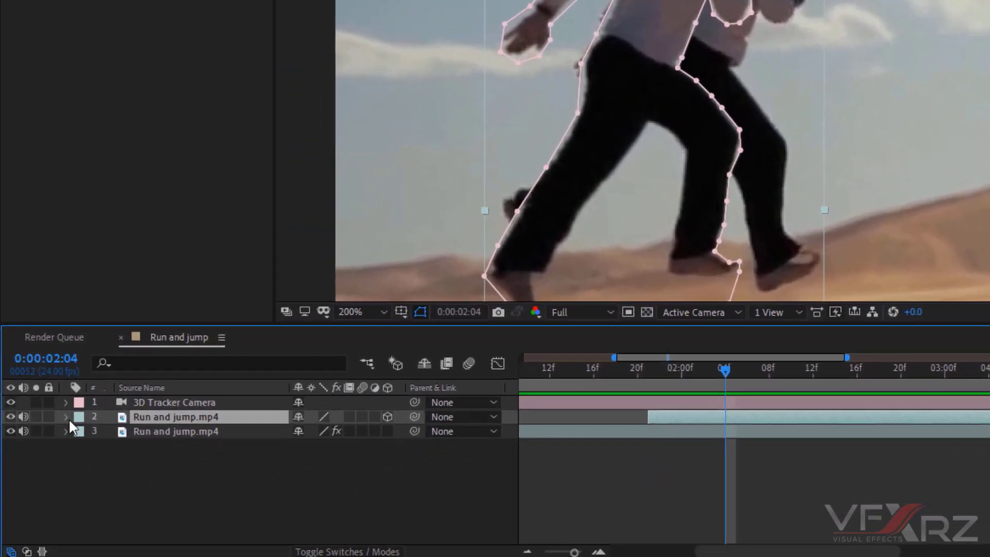
pyautogui.click(46, 511)
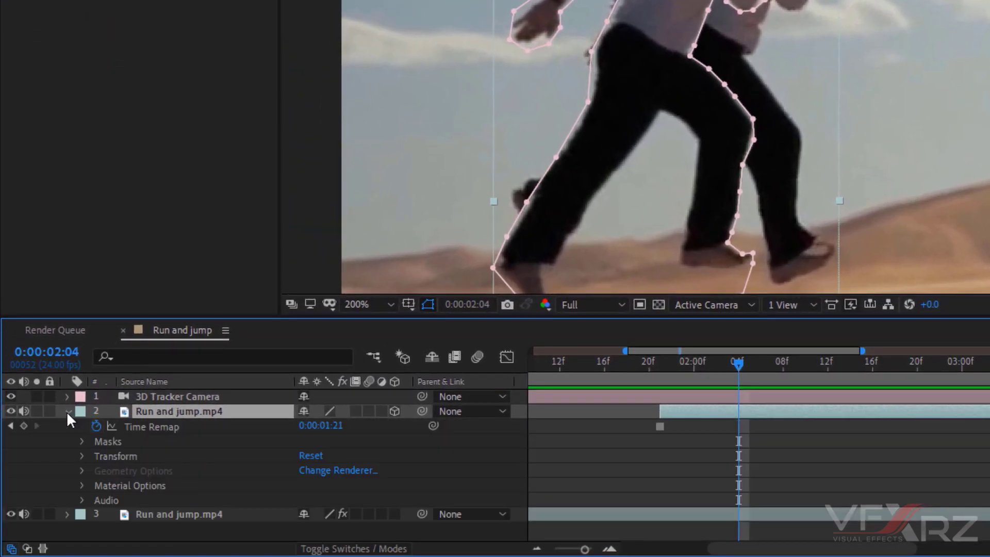
pyautogui.click(80, 442)
pyautogui.click(96, 456)
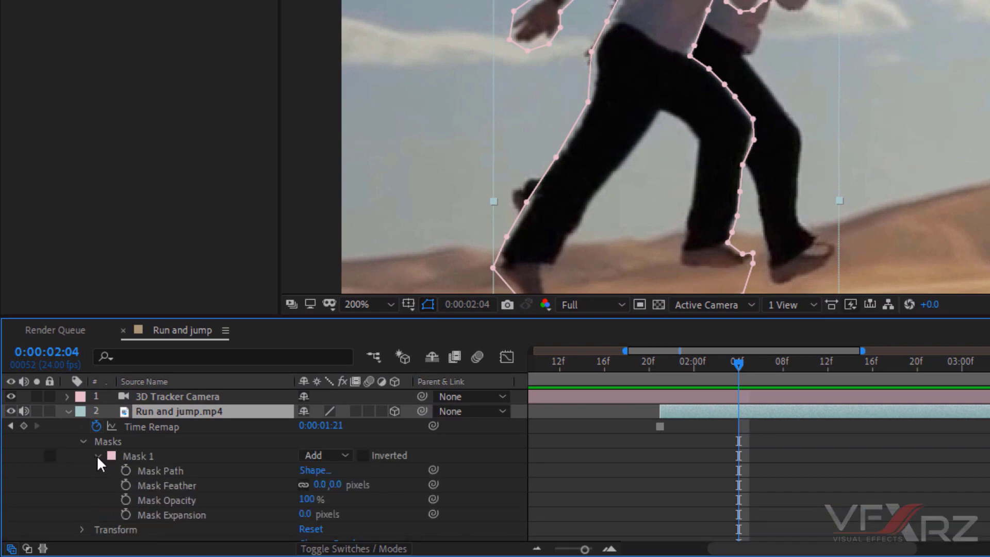
pyautogui.click(187, 485)
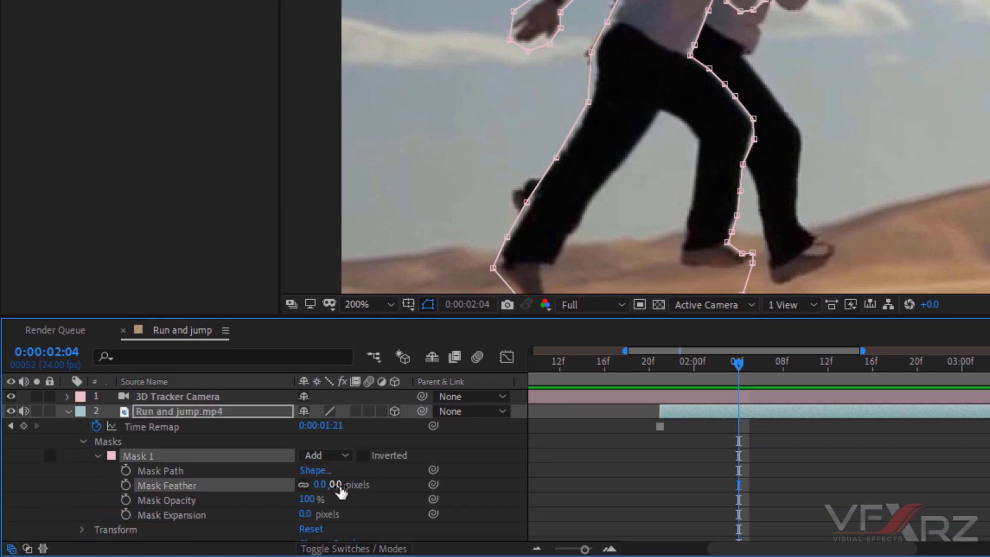
pyautogui.moveTo(340, 492)
pyautogui.mouseDown()
pyautogui.moveTo(392, 490)
pyautogui.moveTo(346, 488)
pyautogui.mouseUp()
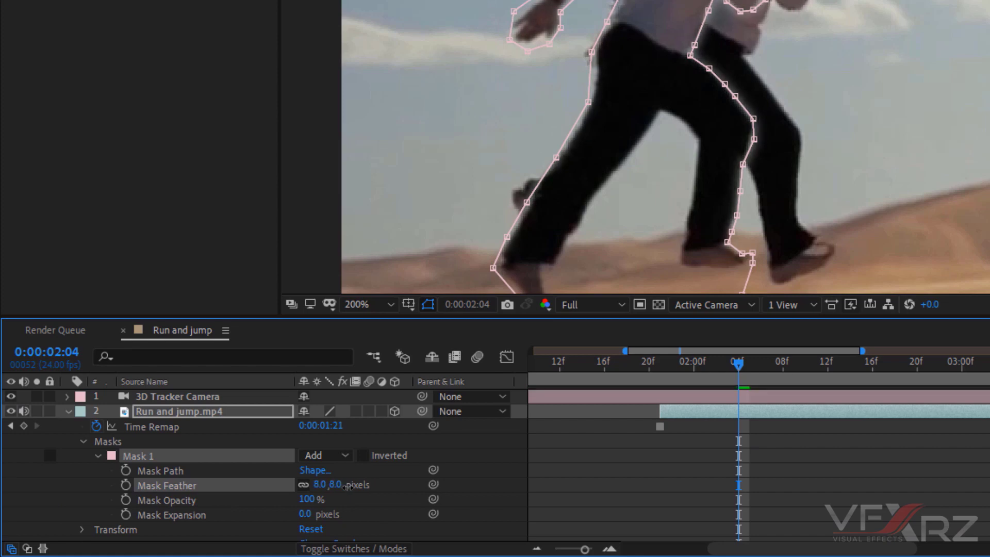
pyautogui.click(364, 495)
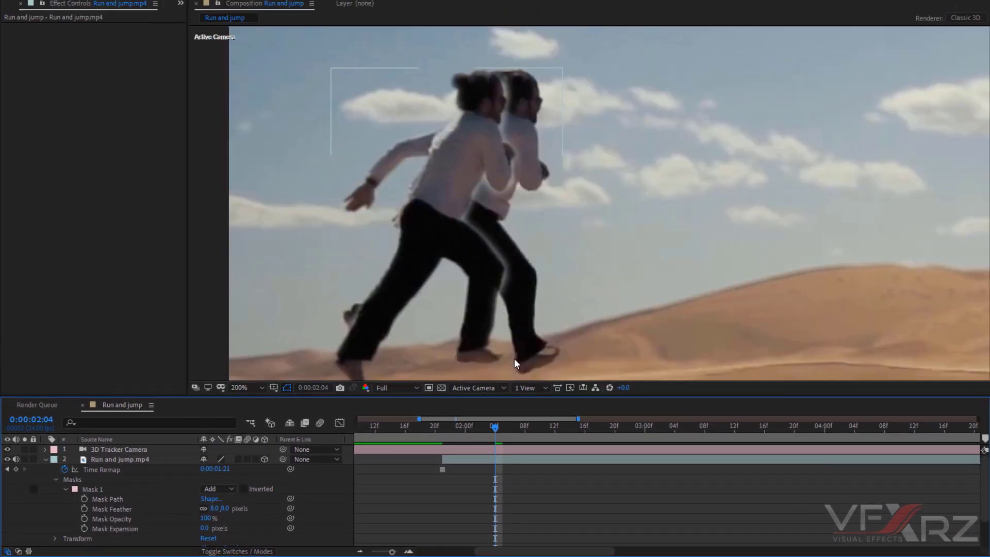
# - Play from 0:00:01:18 and examine the feathered clone's edges around the legs and shadow at 0:00:02:07
pyautogui.moveTo(494, 426); pyautogui.dragTo(420, 426)
pyautogui.scroll(-4, 677, 231)
pyautogui.moveTo(677, 231); pyautogui.dragTo(503, 208)
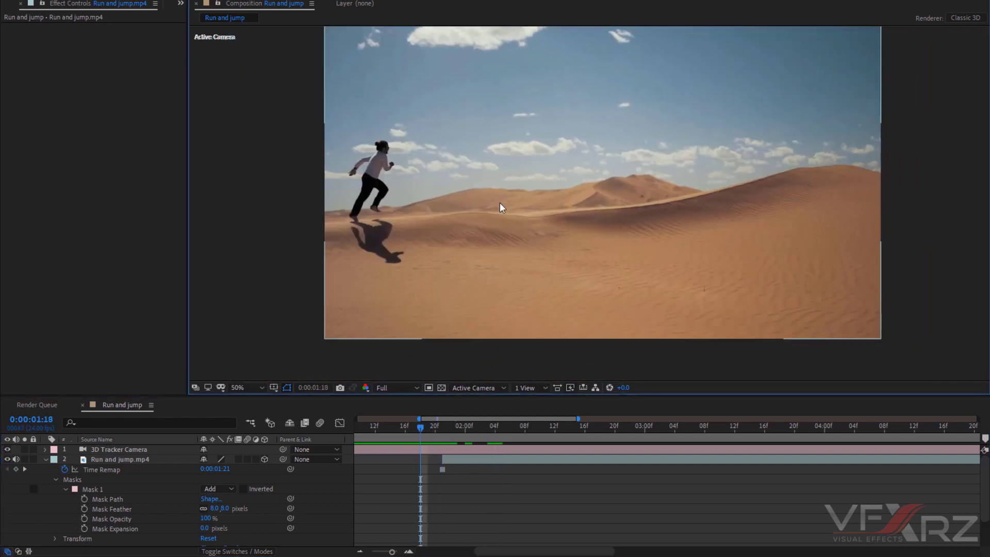
pyautogui.press('space')
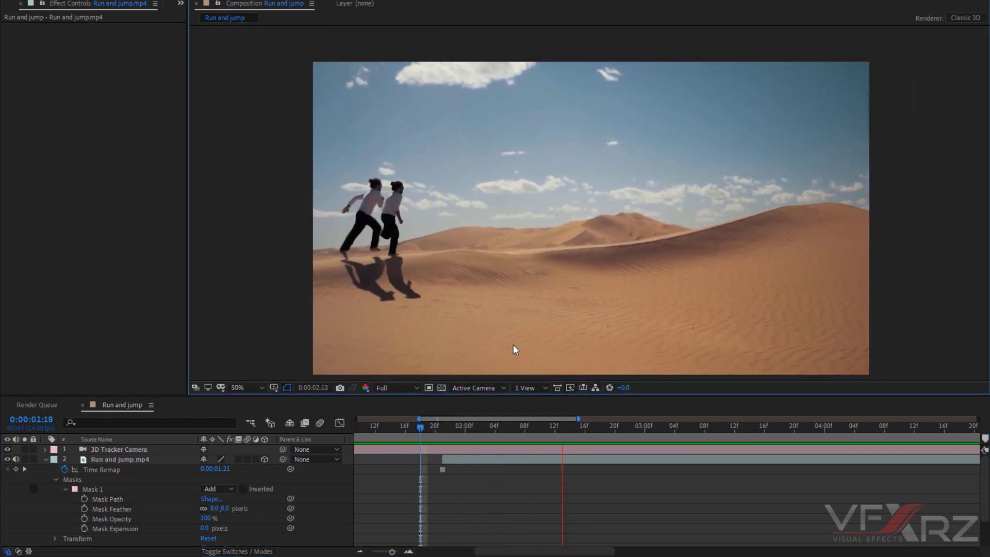
pyautogui.click(424, 430)
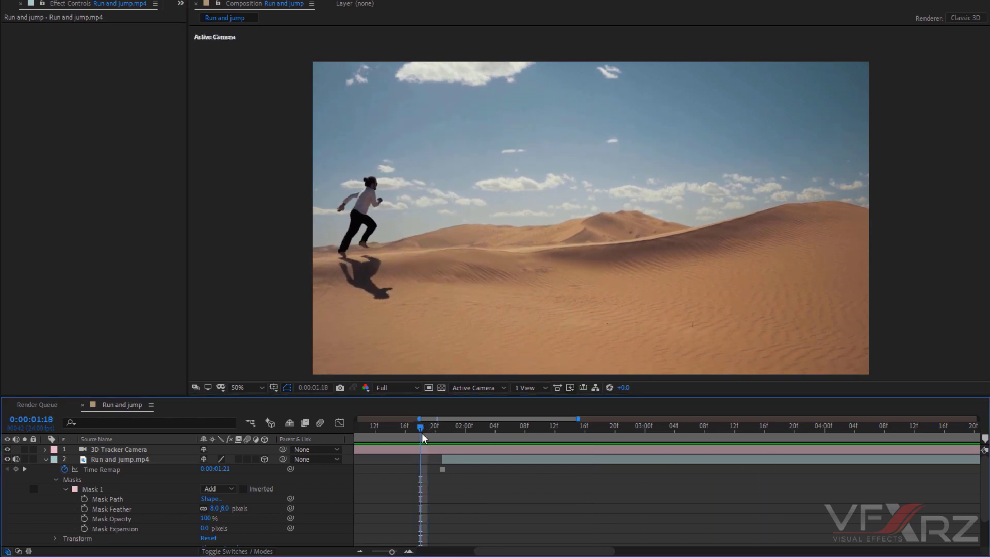
pyautogui.moveTo(422, 433); pyautogui.dragTo(518, 431)
pyautogui.scroll(2, 394, 270)
pyautogui.moveTo(394, 270); pyautogui.dragTo(783, 197)
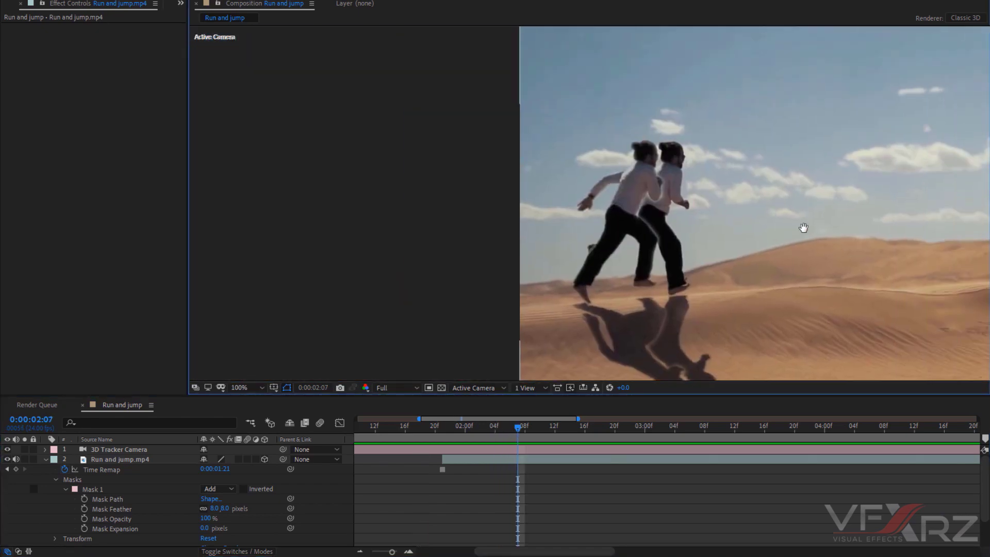
pyautogui.press('.')
pyautogui.moveTo(747, 230); pyautogui.dragTo(644, 216)
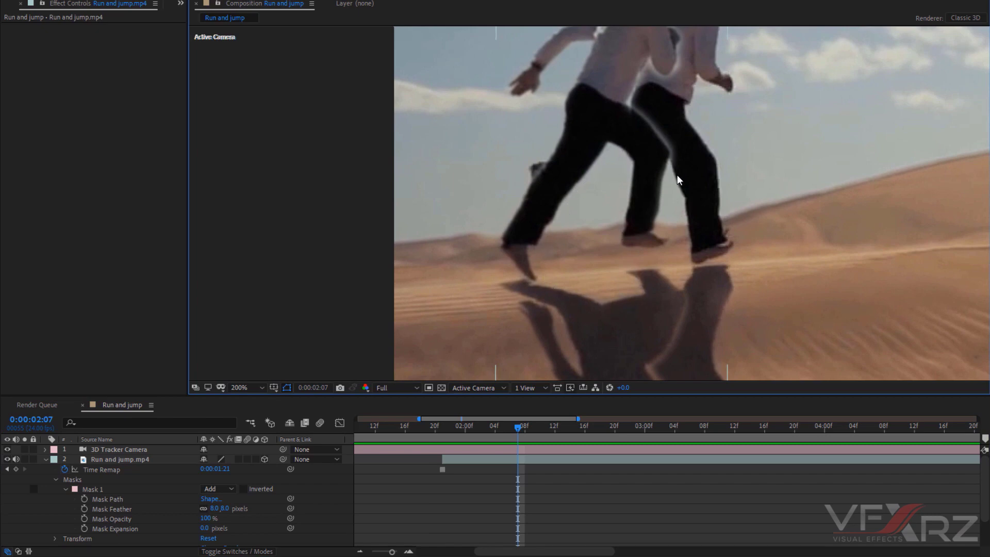
pyautogui.moveTo(677, 175); pyautogui.dragTo(448, 246)
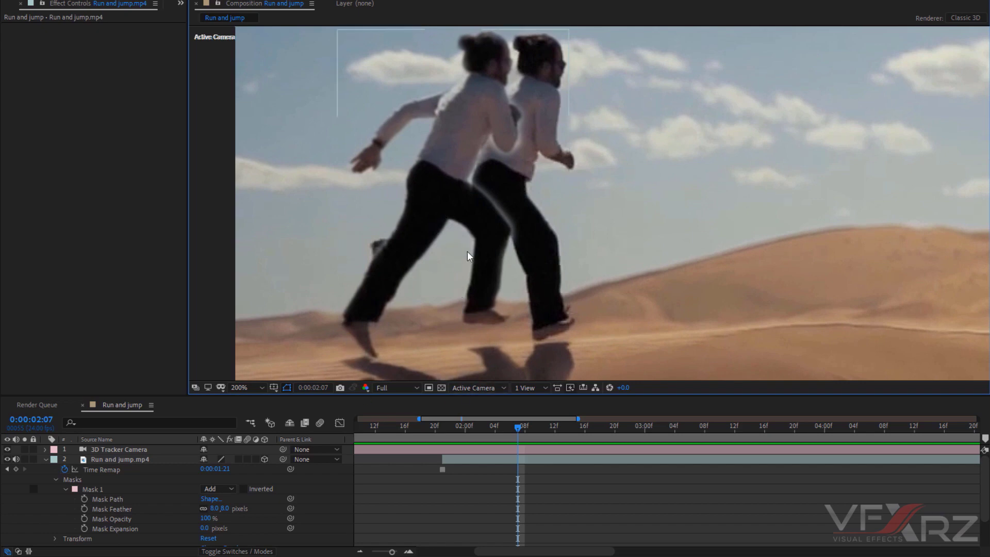
pyautogui.moveTo(434, 285); pyautogui.dragTo(451, 217)
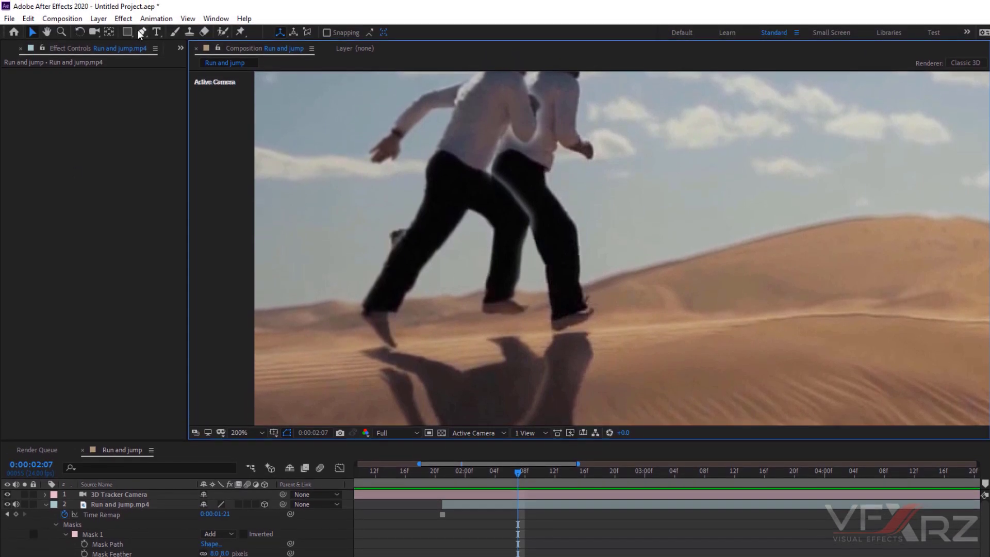
# - Draw a closed second mask on the frozen layer around the gap between the clone's legs, down to the shadow's upper edge
pyautogui.click(142, 32)
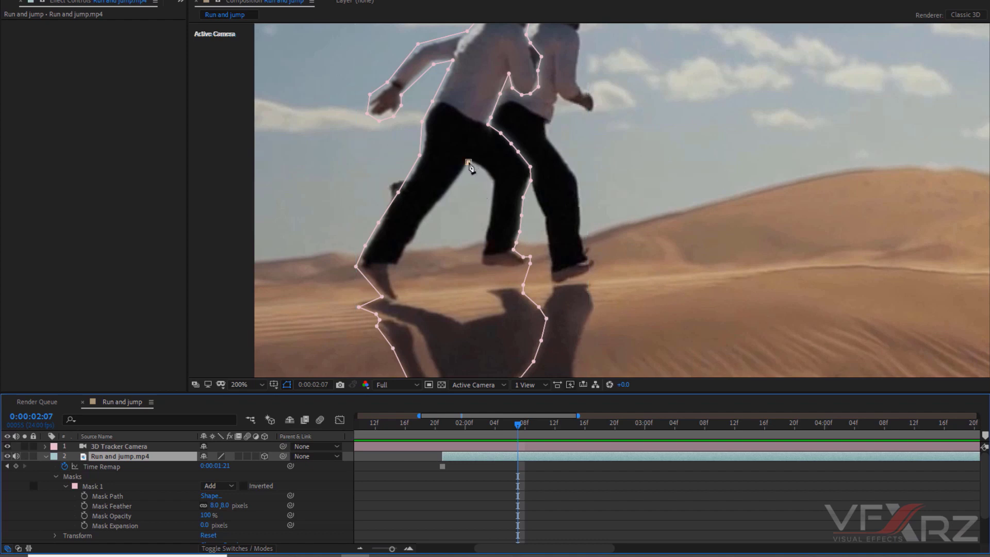
pyautogui.click(469, 162)
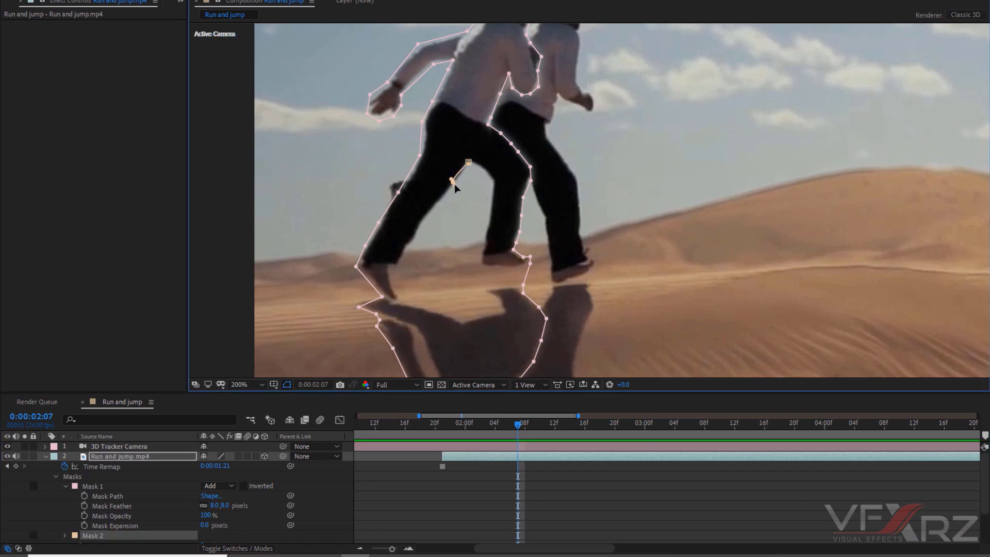
pyautogui.click(424, 217)
pyautogui.click(406, 249)
pyautogui.click(400, 264)
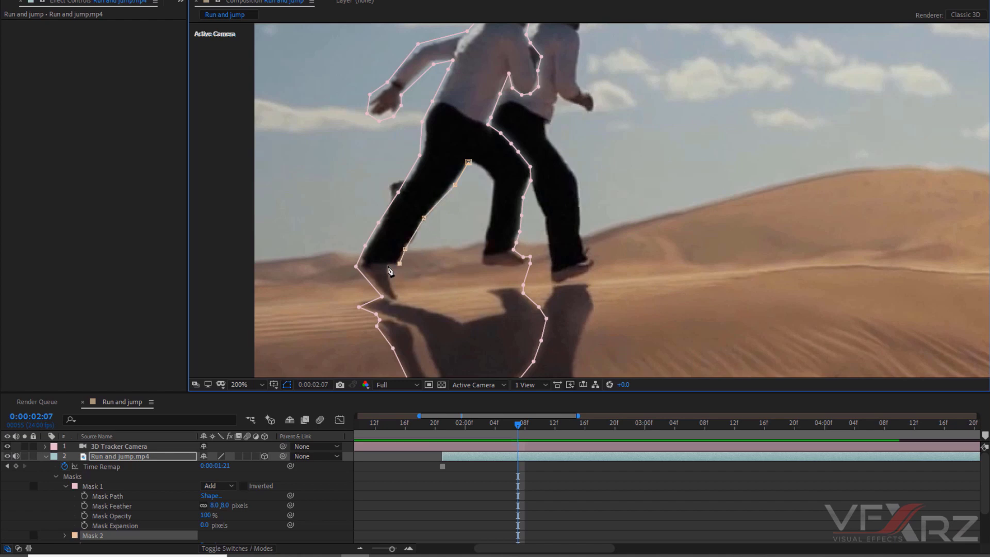
pyautogui.click(398, 292)
pyautogui.click(414, 306)
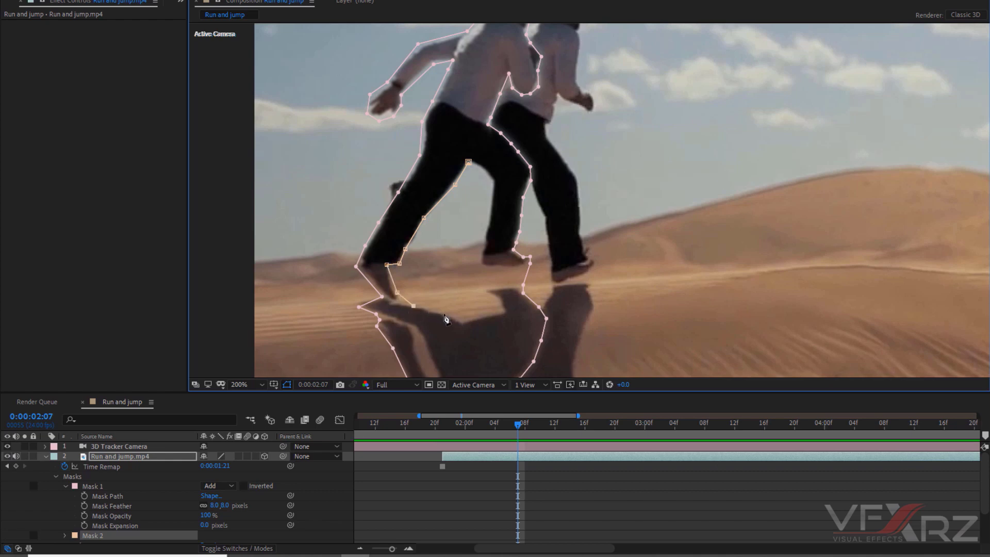
pyautogui.click(451, 316)
pyautogui.click(462, 322)
pyautogui.click(500, 312)
pyautogui.moveTo(494, 293); pyautogui.dragTo(500, 293)
pyautogui.click(485, 285)
pyautogui.click(515, 285)
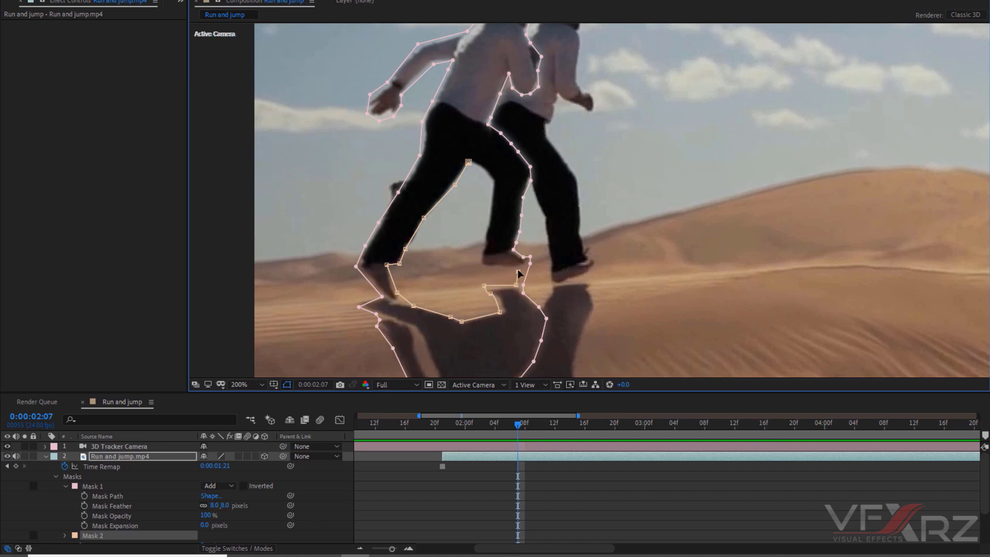
pyautogui.click(479, 268)
pyautogui.click(487, 213)
pyautogui.click(492, 181)
pyautogui.click(469, 162)
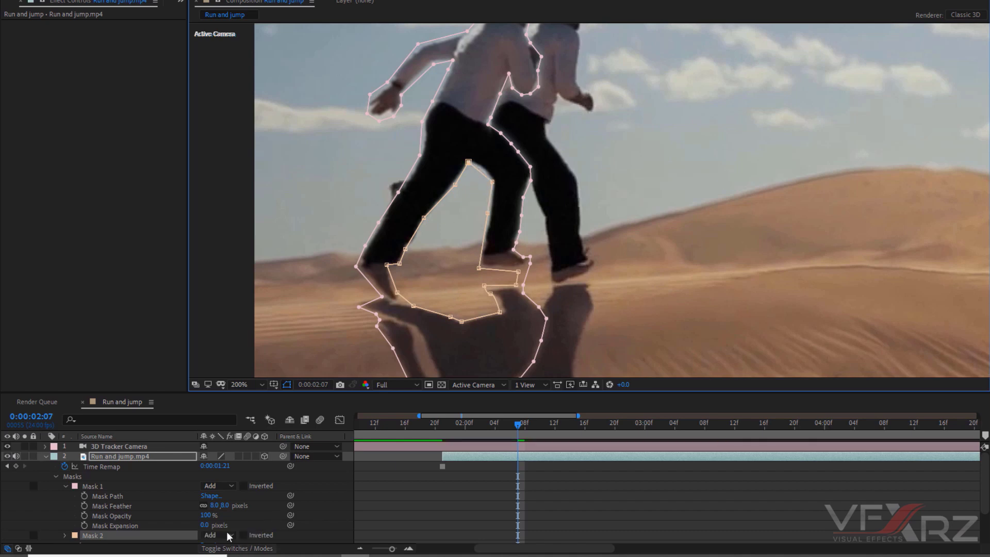
pyautogui.scroll(-1, 70, 516)
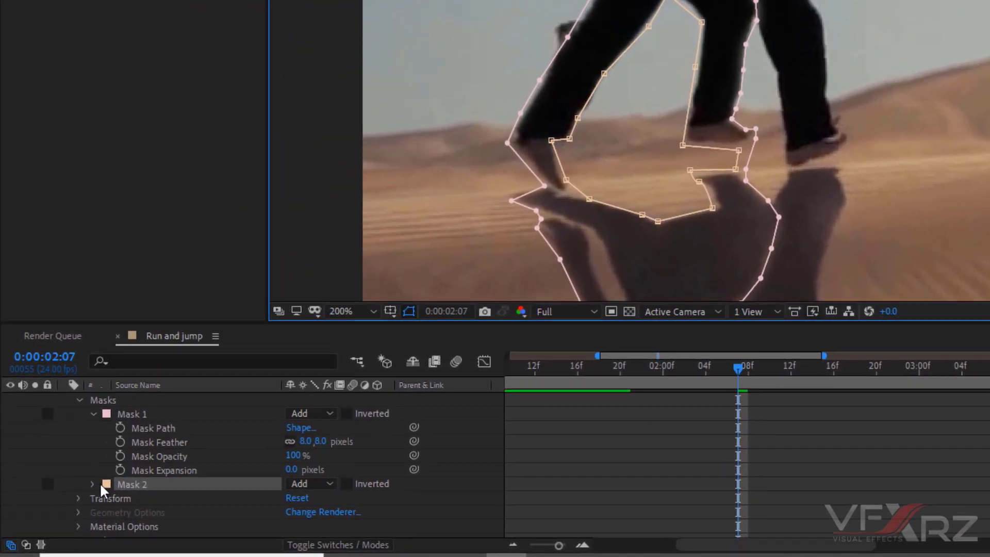
# - Set the mode of Mask 2 on the frozen layer to Subtract
pyautogui.click(97, 481)
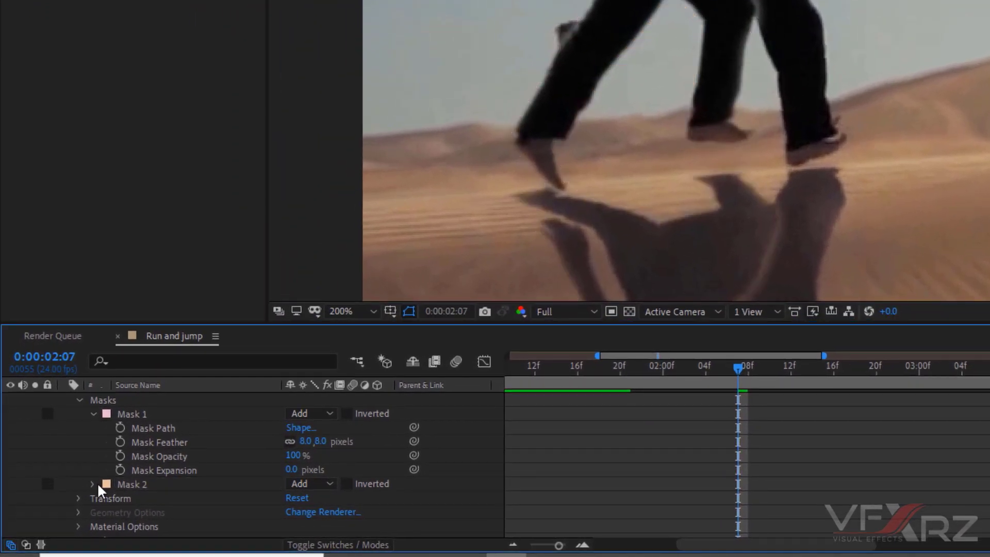
pyautogui.click(94, 482)
pyautogui.click(94, 475)
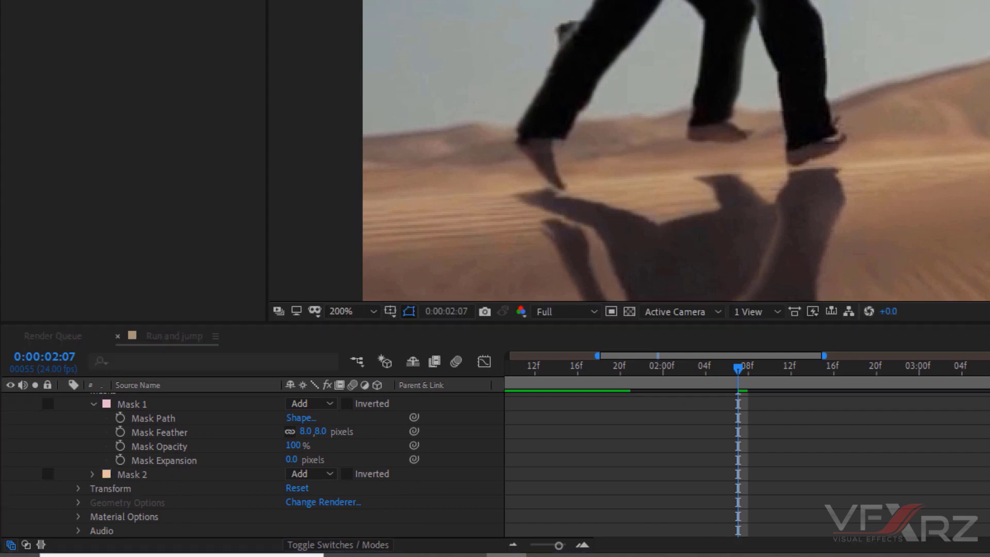
pyautogui.click(30, 536)
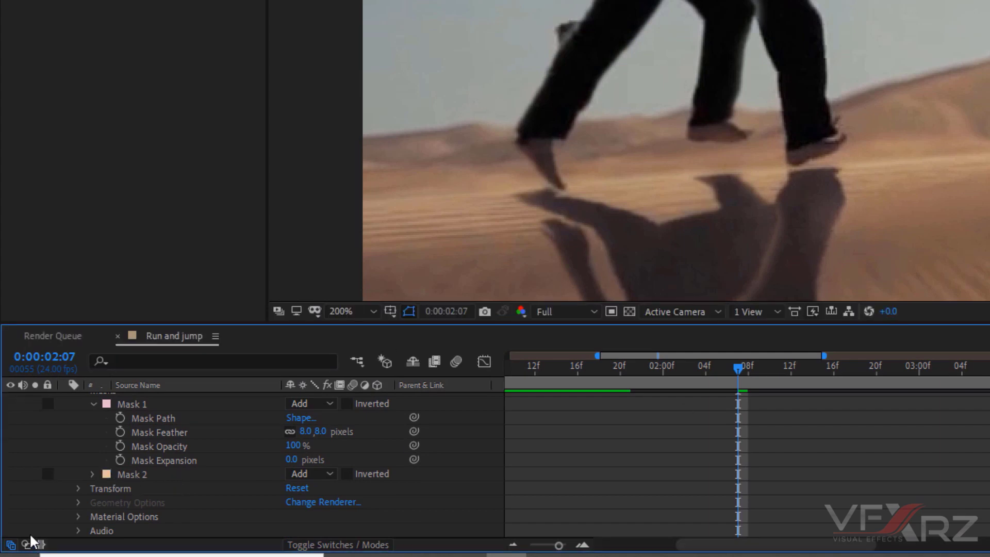
pyautogui.click(320, 468)
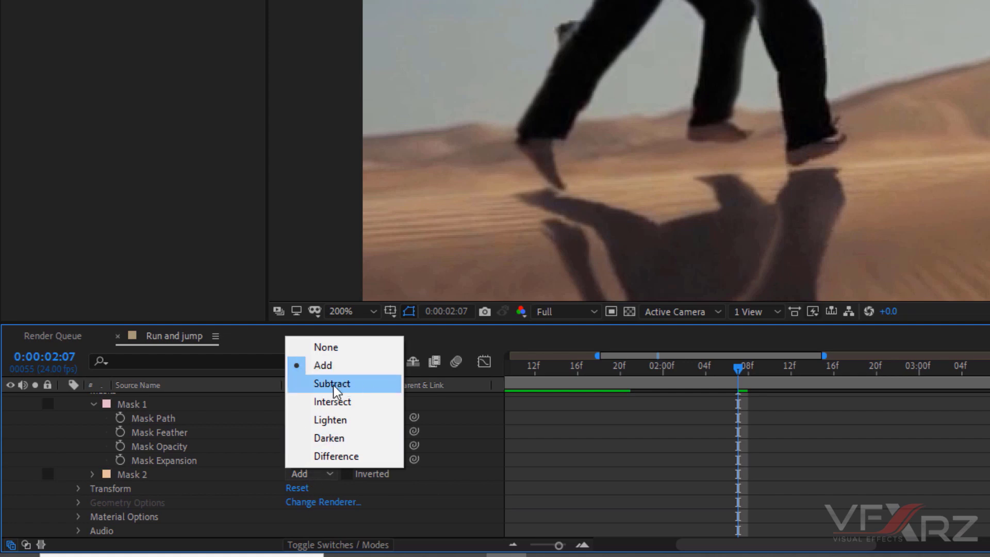
pyautogui.click(316, 384)
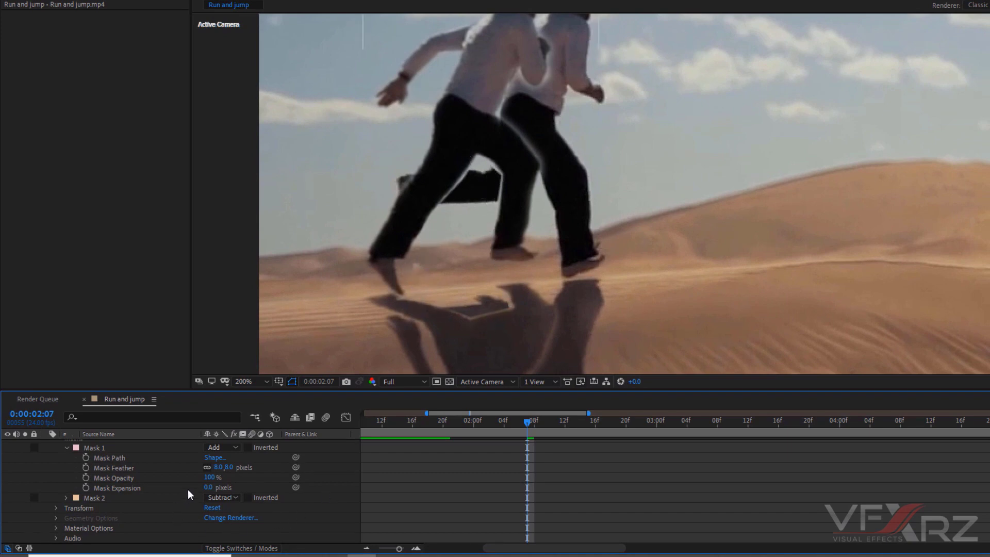
# - Set the Mask Feather of Mask 2 on the frozen layer to 7 pixels
pyautogui.click(67, 498)
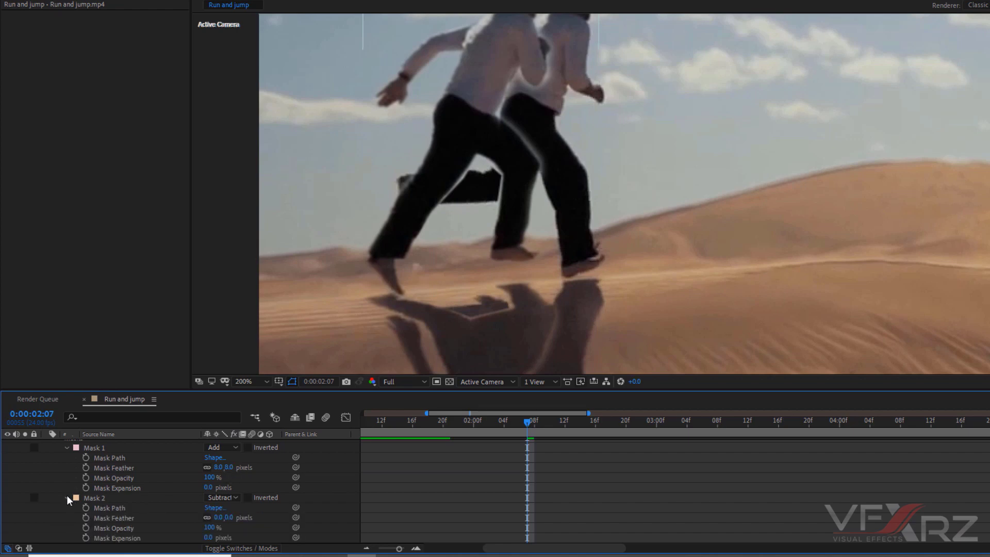
pyautogui.click(114, 519)
pyautogui.moveTo(225, 520); pyautogui.dragTo(228, 517)
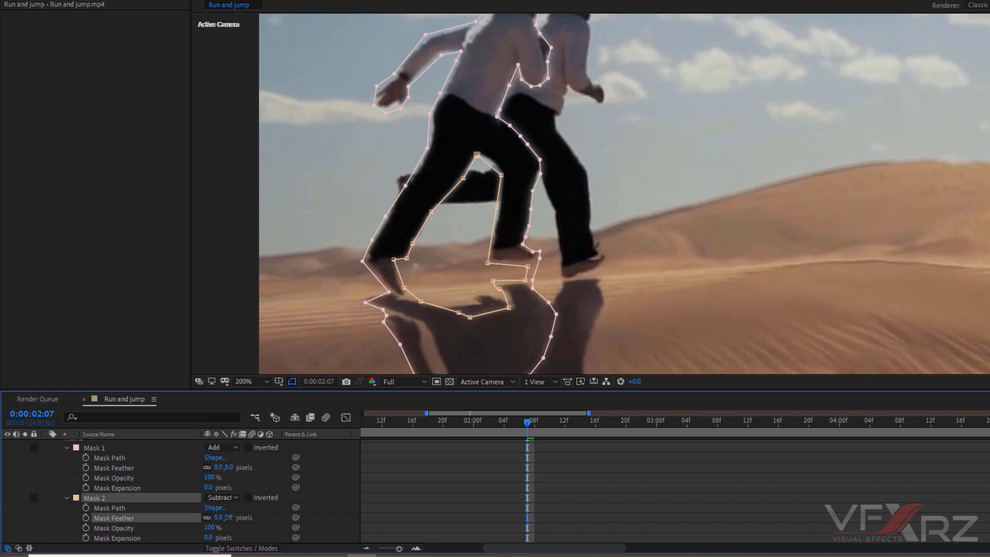
pyautogui.click(266, 521)
# - Play the composition from the start and examine how the clone separates from the runner up to 0:00:03:06
pyautogui.scroll(-2, 582, 207)
pyautogui.moveTo(527, 421); pyautogui.dragTo(312, 449)
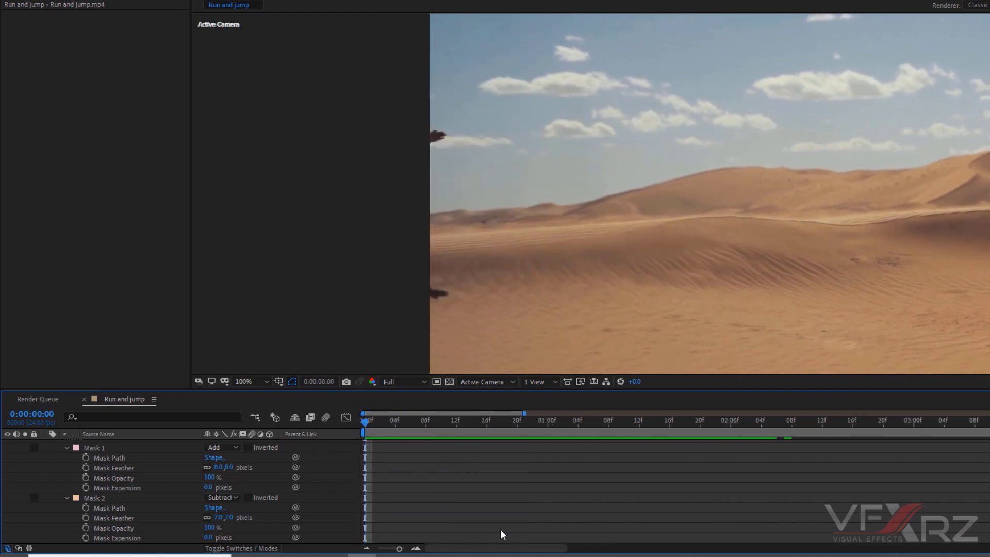
pyautogui.click(366, 548)
pyautogui.click(366, 548)
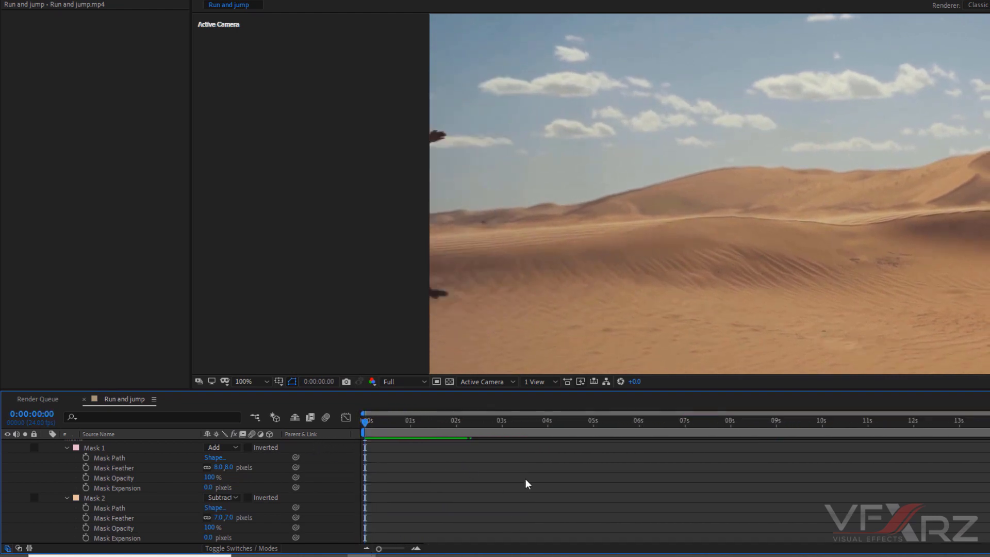
pyautogui.scroll(-3, 524, 480)
pyautogui.scroll(3, 525, 479)
pyautogui.press('space')
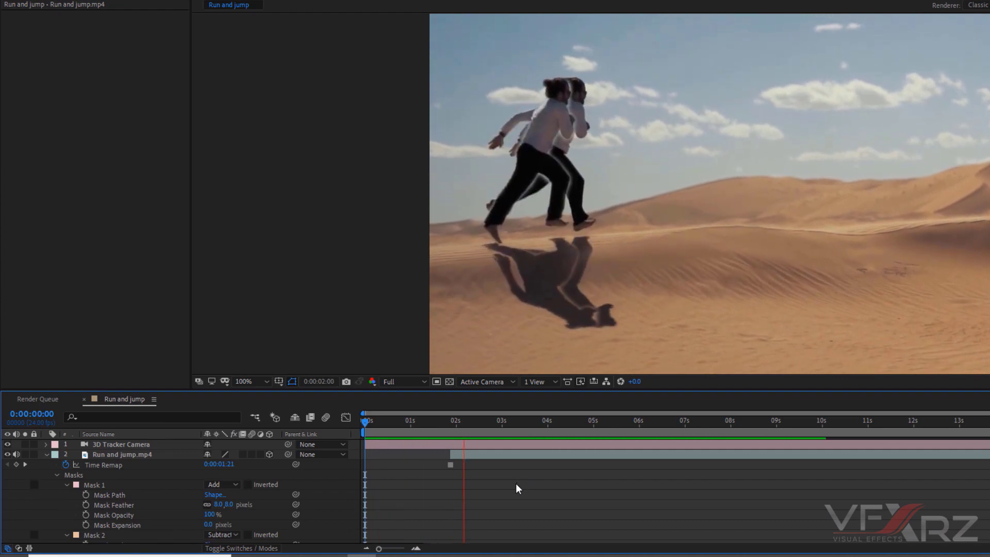
pyautogui.click(457, 422)
pyautogui.moveTo(459, 426); pyautogui.dragTo(516, 471)
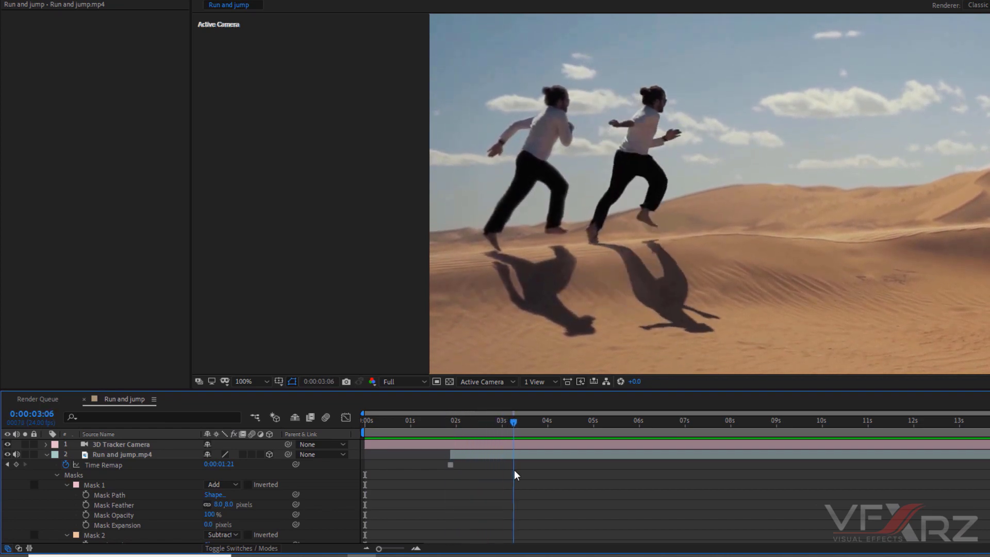
# - Collapse the frozen layer's properties and set the current time to 0:00:03:04 for a second clone
pyautogui.click(46, 456)
pyautogui.moveTo(681, 314); pyautogui.dragTo(449, 309)
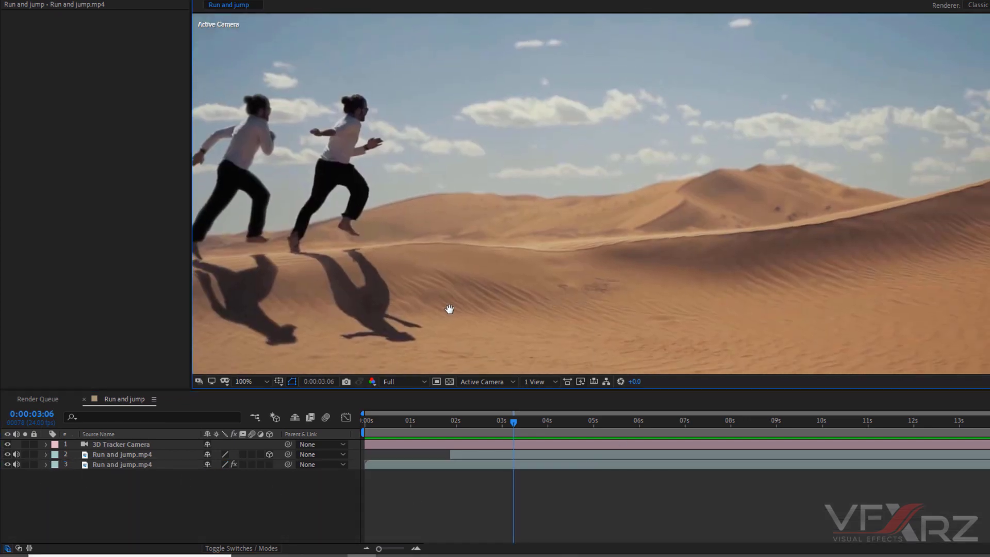
pyautogui.scroll(-1, 466, 310)
pyautogui.scroll(1, 530, 304)
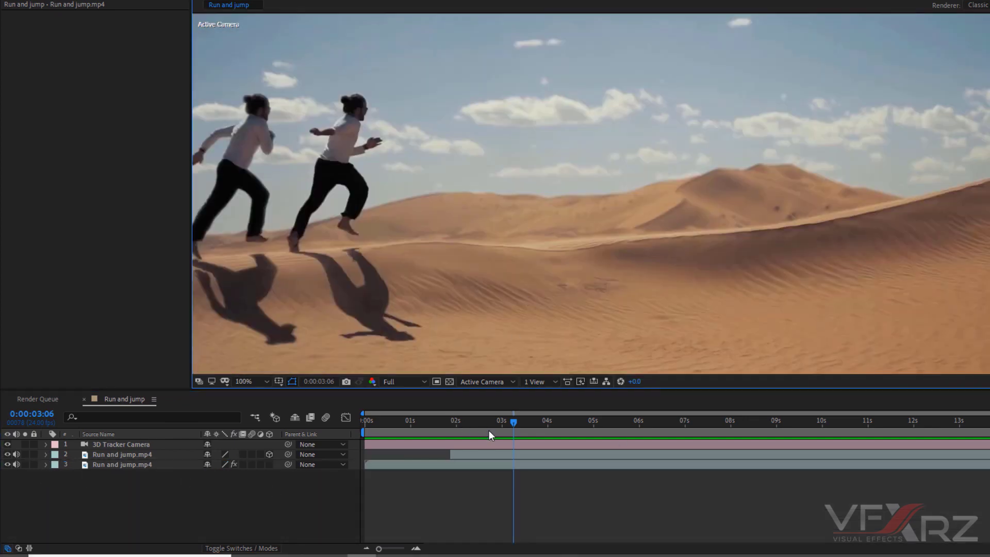
pyautogui.moveTo(515, 424); pyautogui.dragTo(511, 424)
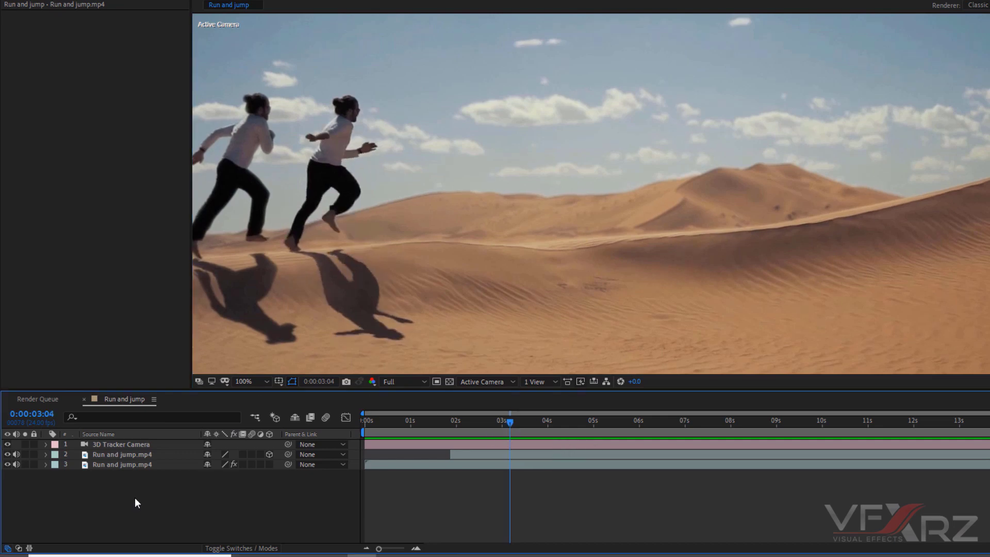
# - Duplicate the original Run and jump.mp4 layer at the bottom of the stack and remove the 3D Camera Tracker effect from the copy
pyautogui.moveTo(292, 247); pyautogui.dragTo(454, 237)
pyautogui.click(422, 466)
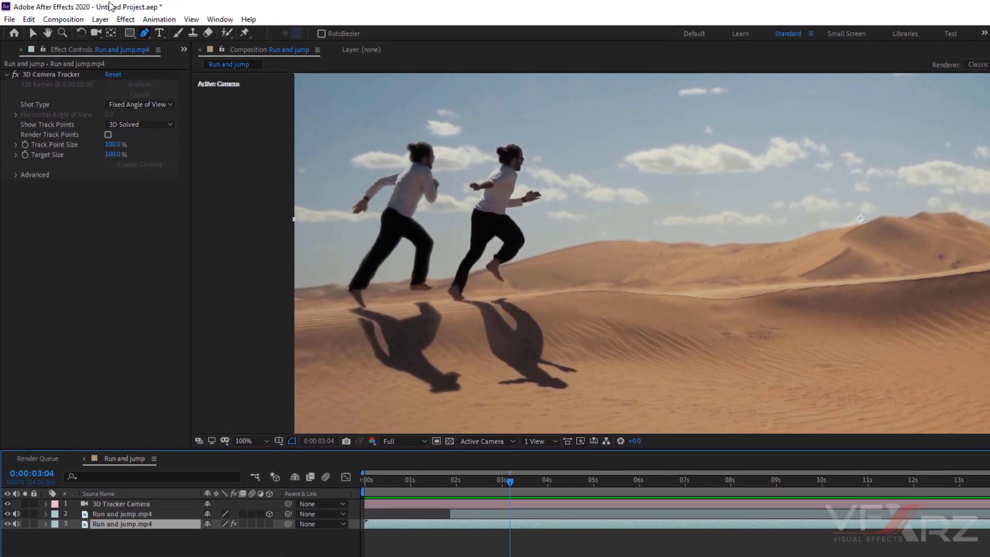
pyautogui.click(29, 19)
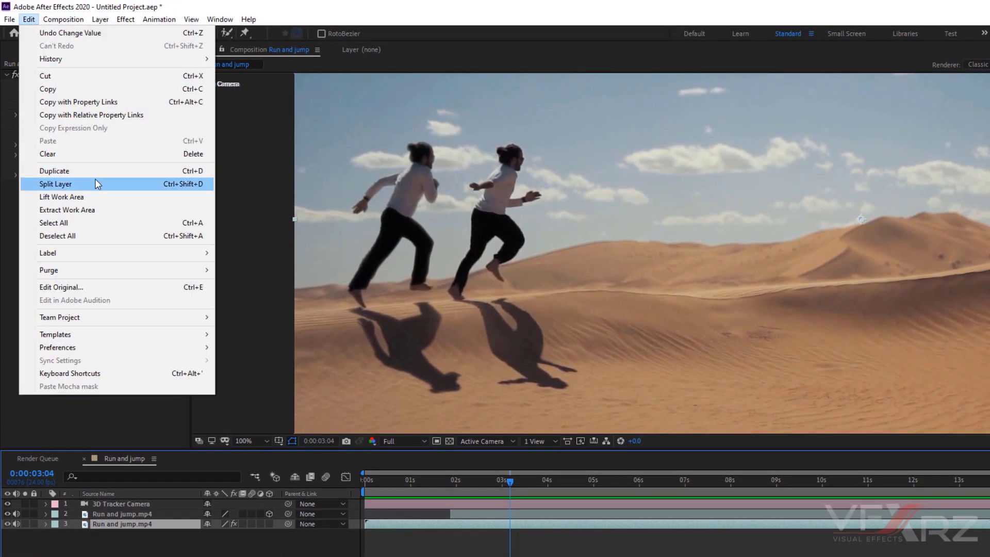
pyautogui.click(93, 174)
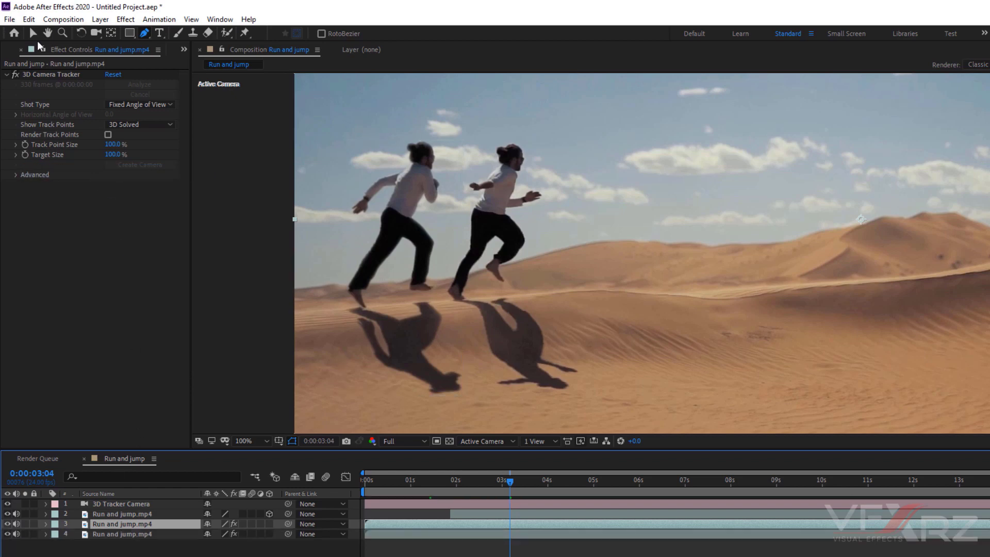
pyautogui.click(33, 75)
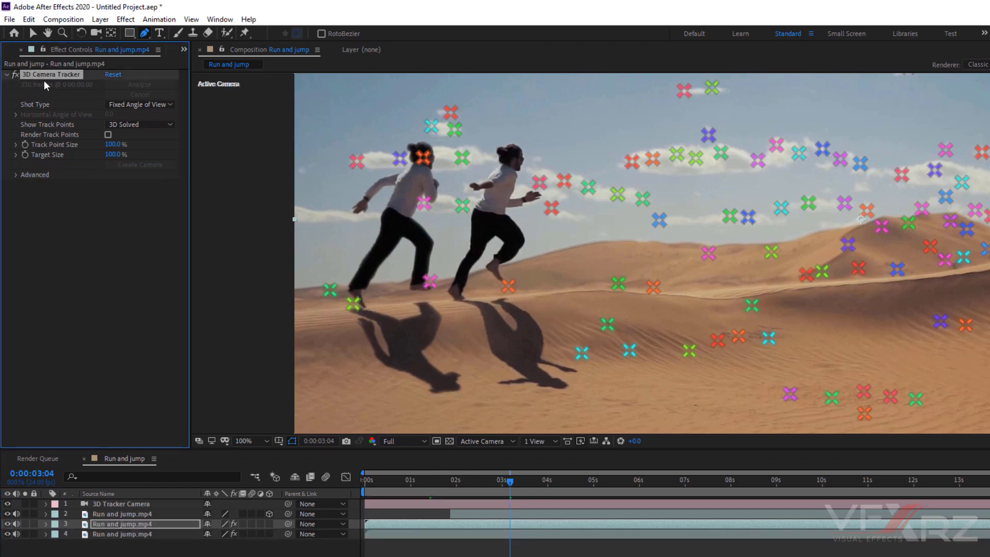
pyautogui.press('Delete')
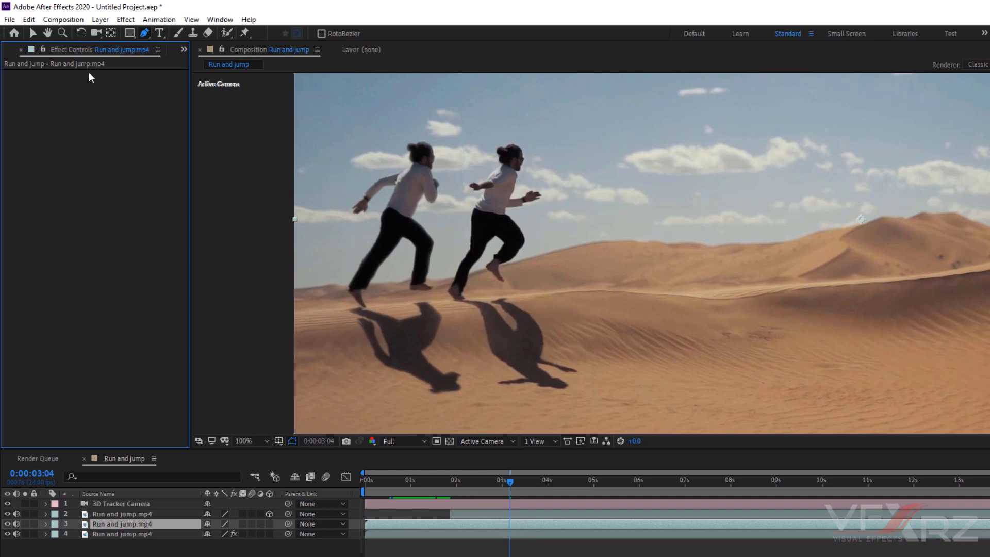
# - Split the duplicated footage layer at 0:00:03:04 and delete its earlier part
pyautogui.click(29, 19)
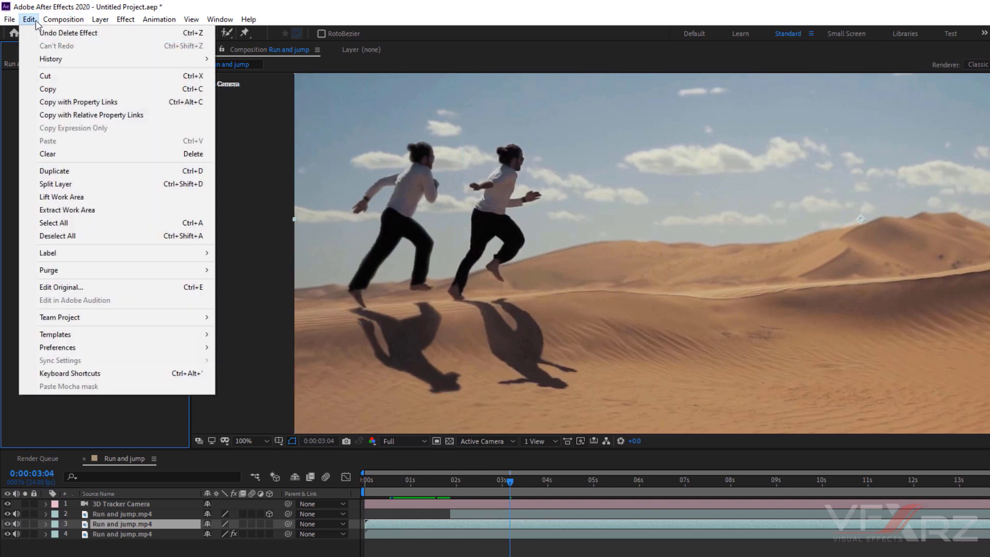
pyautogui.click(80, 184)
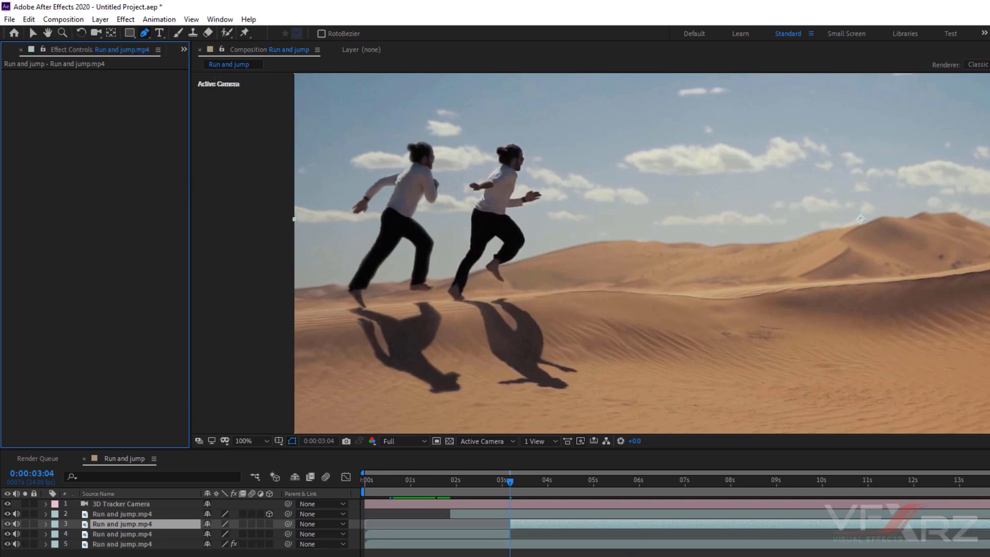
pyautogui.click(487, 531)
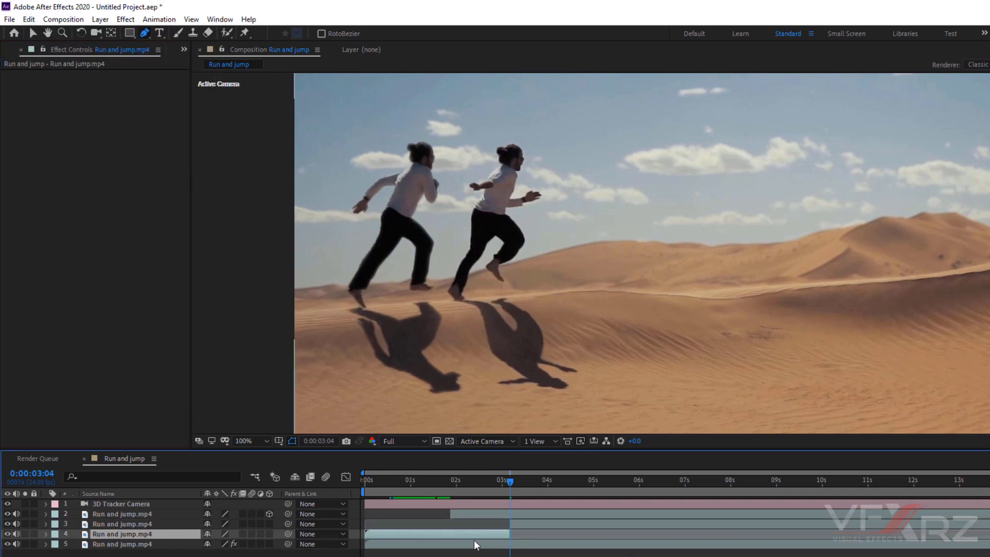
pyautogui.press('Delete')
pyautogui.click(561, 523)
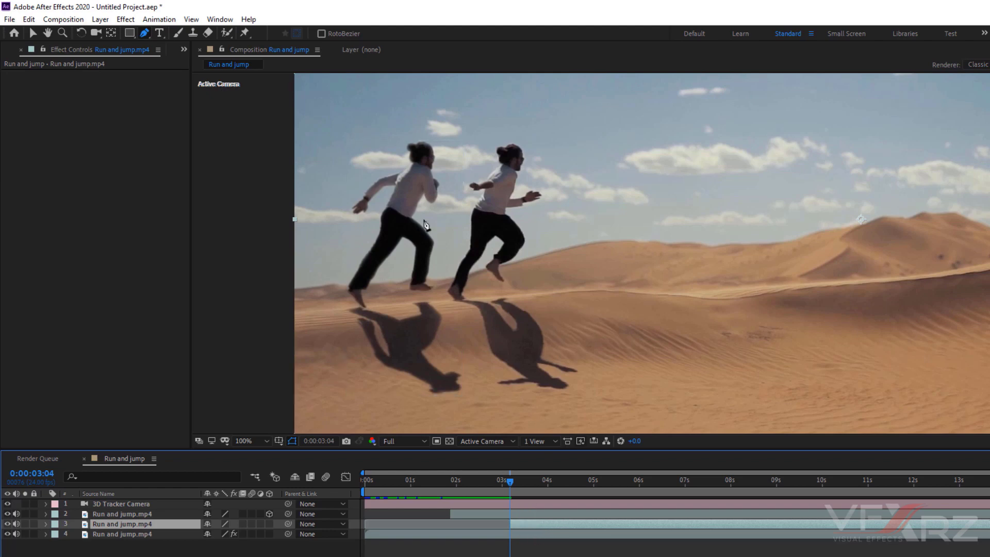
# - Start a Pen tool mask on the split layer from the leading runner's rear shoulder up around the hair to the face
pyautogui.scroll(2, 528, 267)
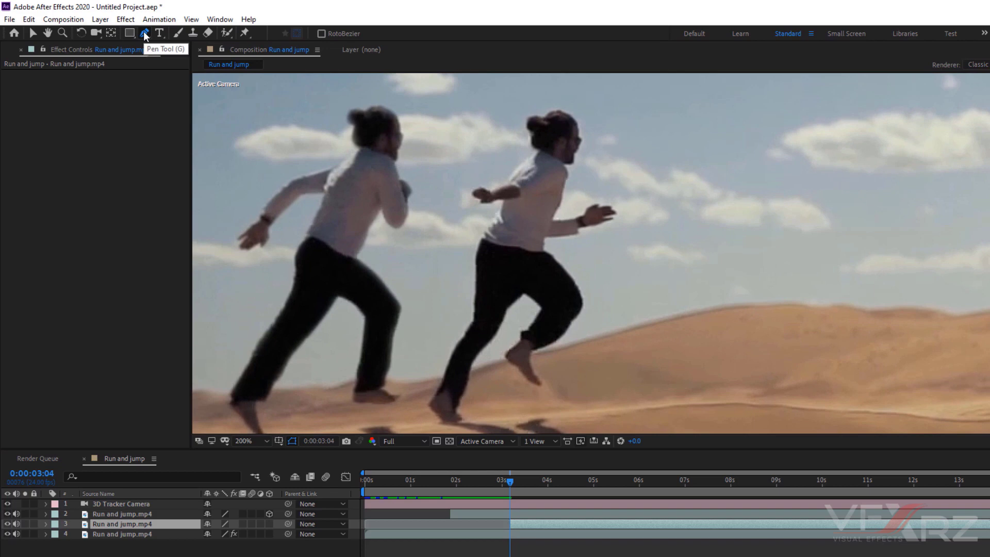
pyautogui.click(505, 179)
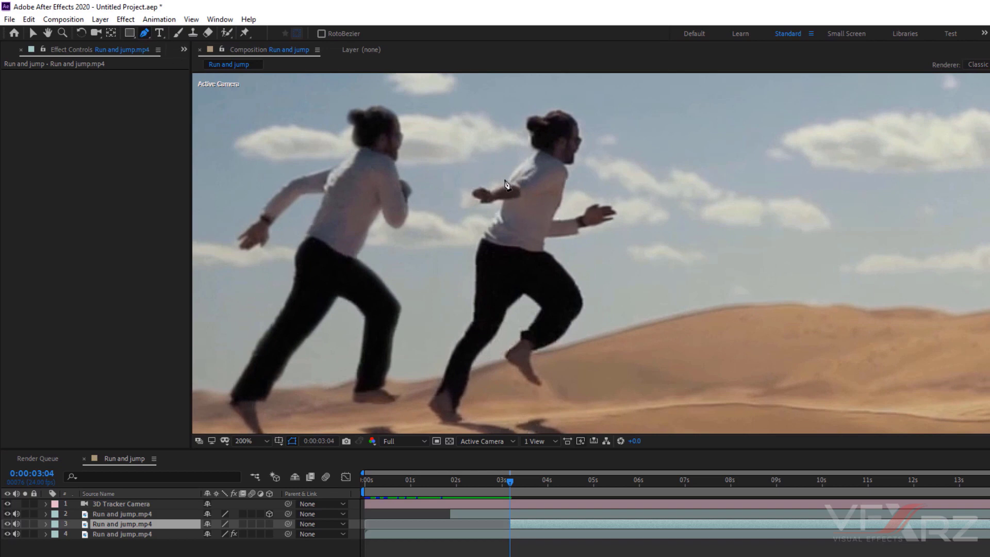
pyautogui.click(522, 163)
pyautogui.moveTo(535, 149); pyautogui.dragTo(533, 154)
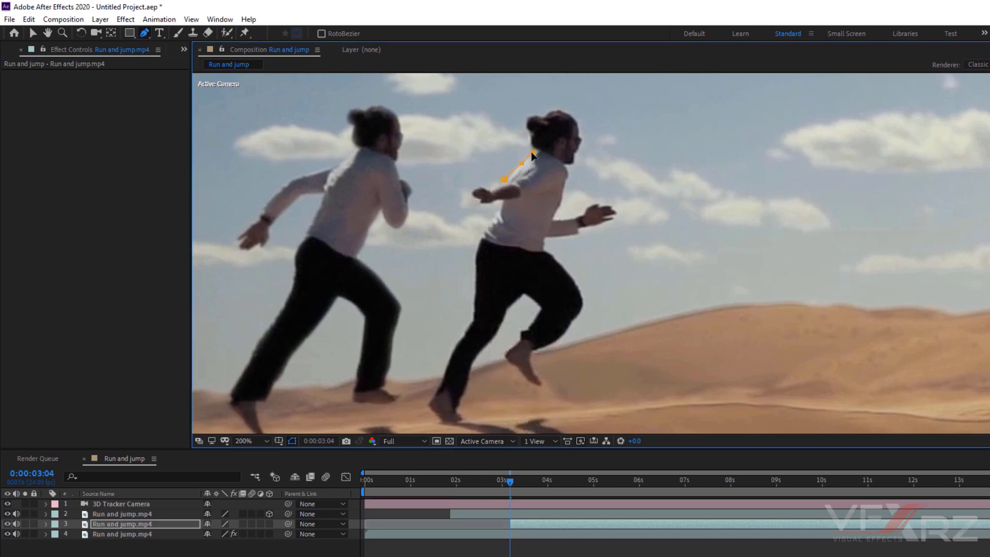
pyautogui.click(528, 138)
pyautogui.click(537, 114)
pyautogui.click(548, 112)
pyautogui.click(560, 109)
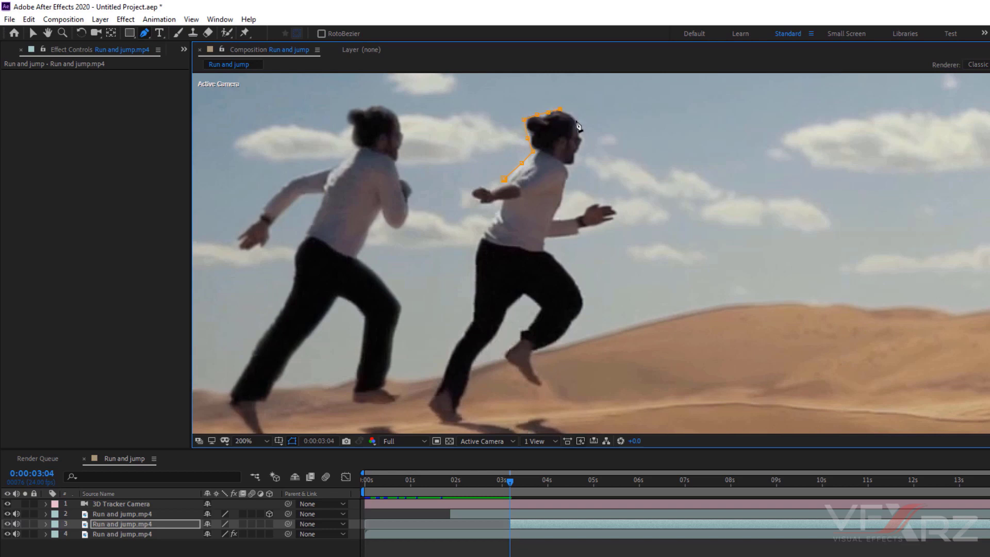
pyautogui.click(576, 115)
pyautogui.click(581, 141)
# - Continue the mask path down the runner's chest and around the outstretched forward arm and hand
pyautogui.click(562, 196)
pyautogui.click(555, 218)
pyautogui.click(576, 215)
pyautogui.click(590, 202)
pyautogui.click(604, 205)
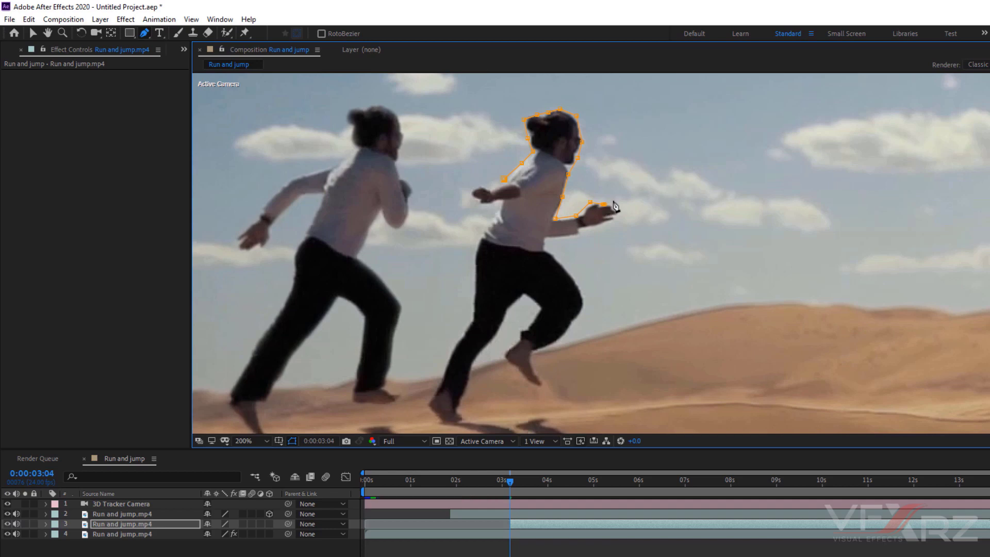
pyautogui.click(615, 203)
pyautogui.click(609, 224)
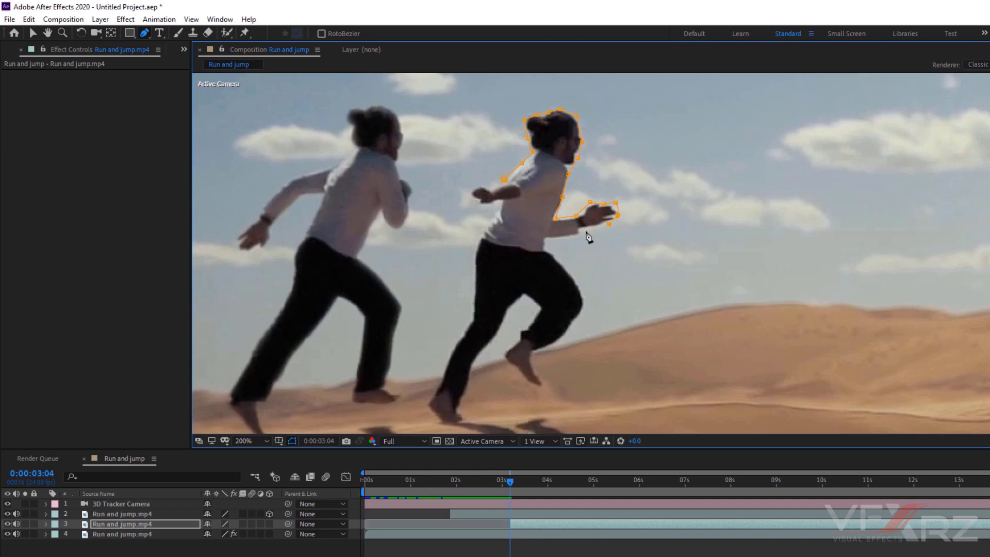
pyautogui.click(579, 236)
# - Extend the mask path from the waist around the bent knee and raised foot to the top of the shadow
pyautogui.moveTo(579, 283); pyautogui.dragTo(553, 228)
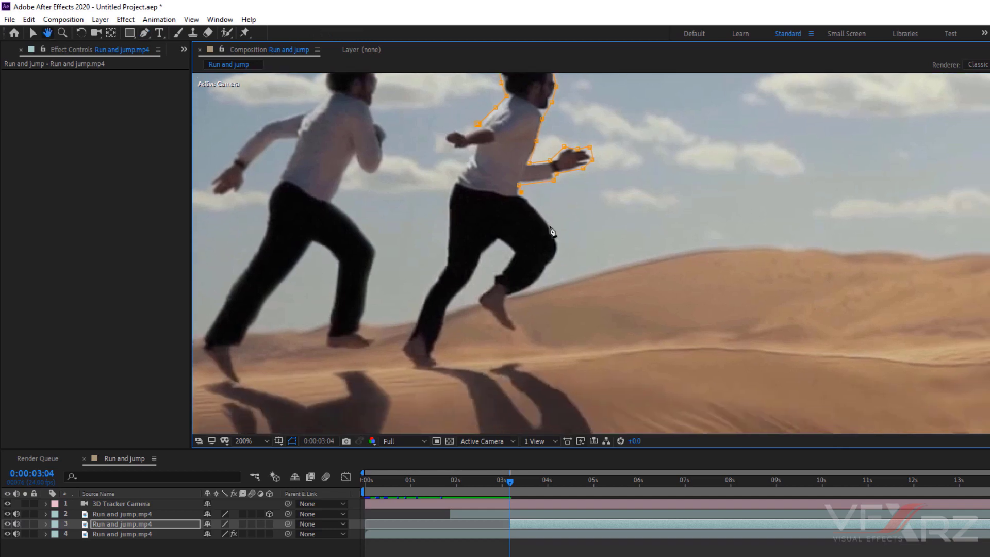
pyautogui.click(554, 233)
pyautogui.click(555, 263)
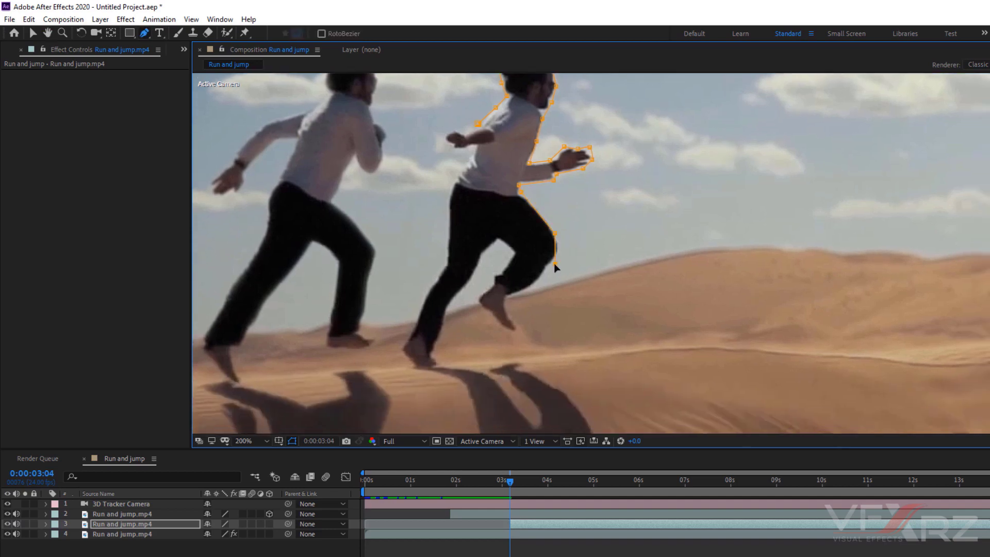
pyautogui.moveTo(556, 263); pyautogui.dragTo(559, 254)
pyautogui.click(539, 278)
pyautogui.click(510, 299)
pyautogui.click(524, 365)
# - Extend the mask path along the outer curve of the runner's shadow and around the tip of its outstretched arm
pyautogui.press('space')
pyautogui.moveTo(568, 359); pyautogui.dragTo(464, 190)
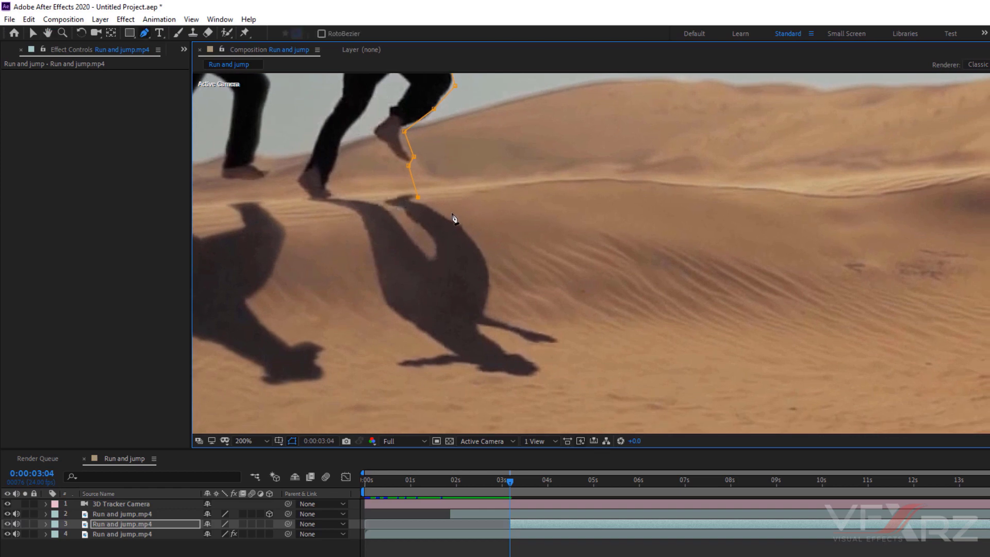
pyautogui.click(457, 219)
pyautogui.click(476, 237)
pyautogui.click(490, 264)
pyautogui.click(493, 289)
pyautogui.click(510, 322)
pyautogui.click(566, 335)
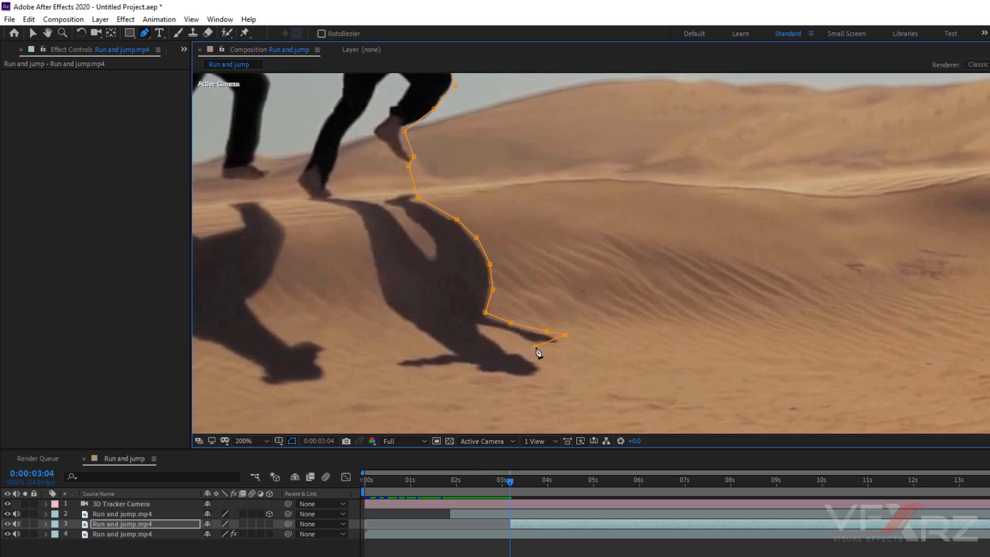
pyautogui.click(558, 348)
# - Continue the mask path around the shadow's outstretched arm, its head and the tip of its other arm
pyautogui.click(505, 331)
pyautogui.click(480, 325)
pyautogui.click(522, 352)
pyautogui.click(543, 363)
pyautogui.click(510, 383)
pyautogui.click(477, 372)
pyautogui.click(463, 366)
pyautogui.click(395, 359)
pyautogui.click(445, 353)
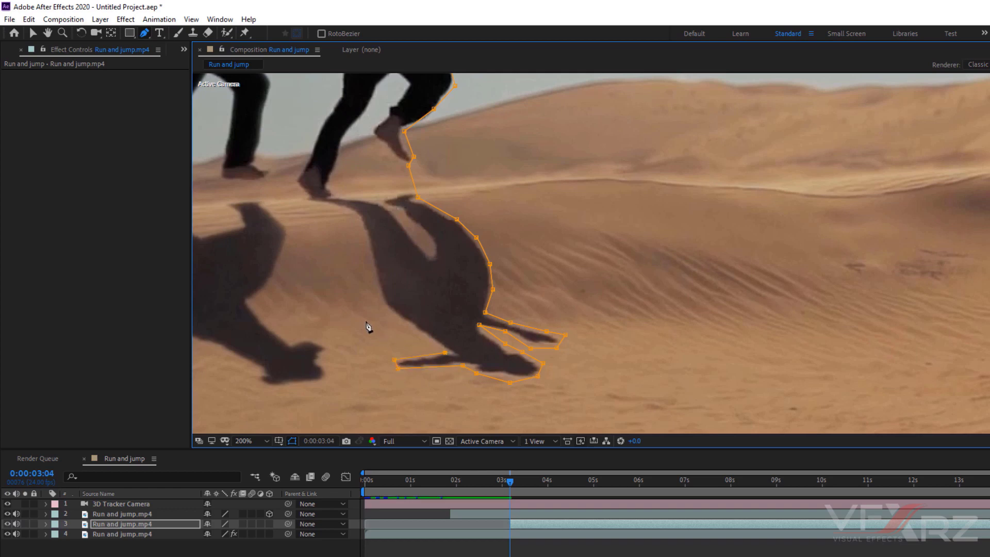
# - Extend the mask path up the shadow's inner edge and around the runner's planted foot and rear leg
pyautogui.click(380, 305)
pyautogui.moveTo(387, 210); pyautogui.dragTo(614, 332)
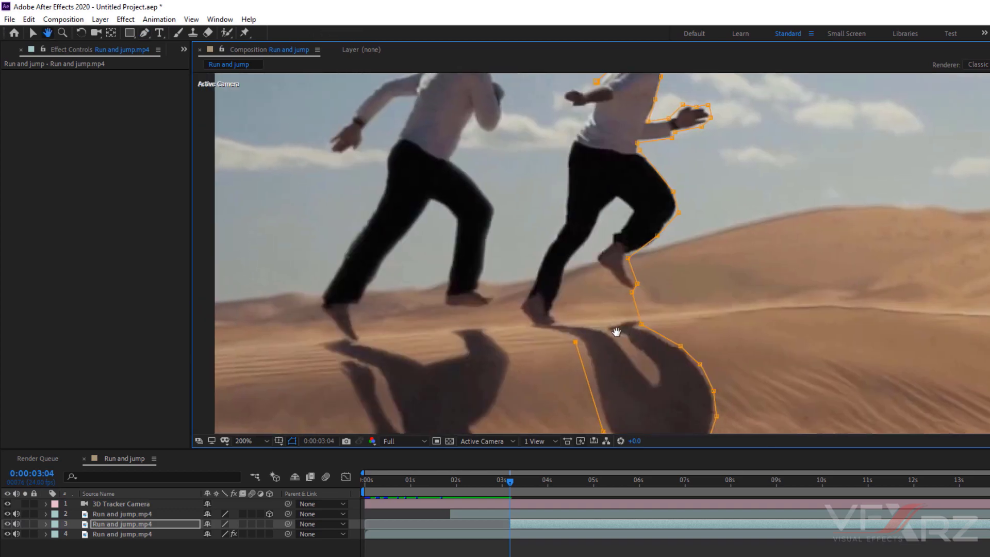
pyautogui.click(518, 304)
pyautogui.click(536, 273)
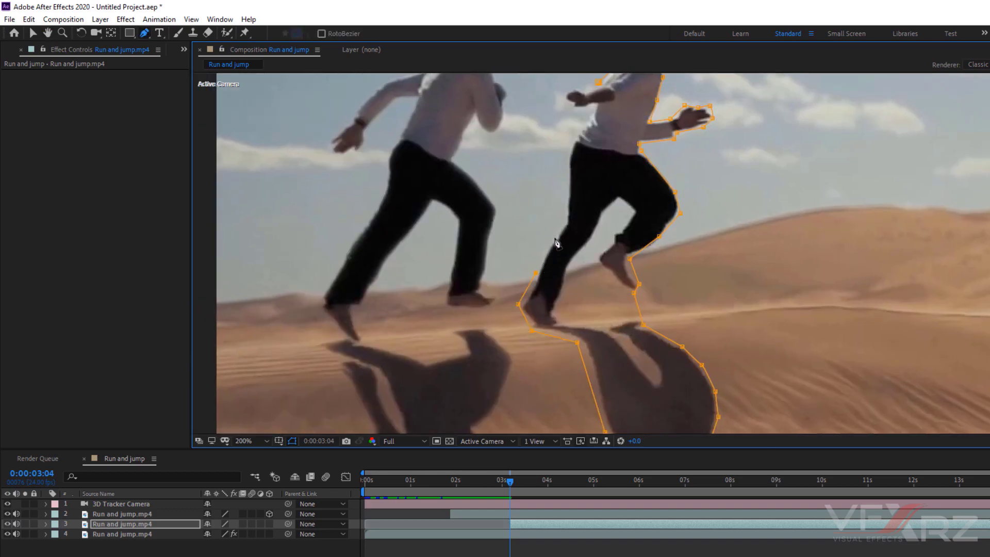
pyautogui.moveTo(591, 203); pyautogui.dragTo(620, 269)
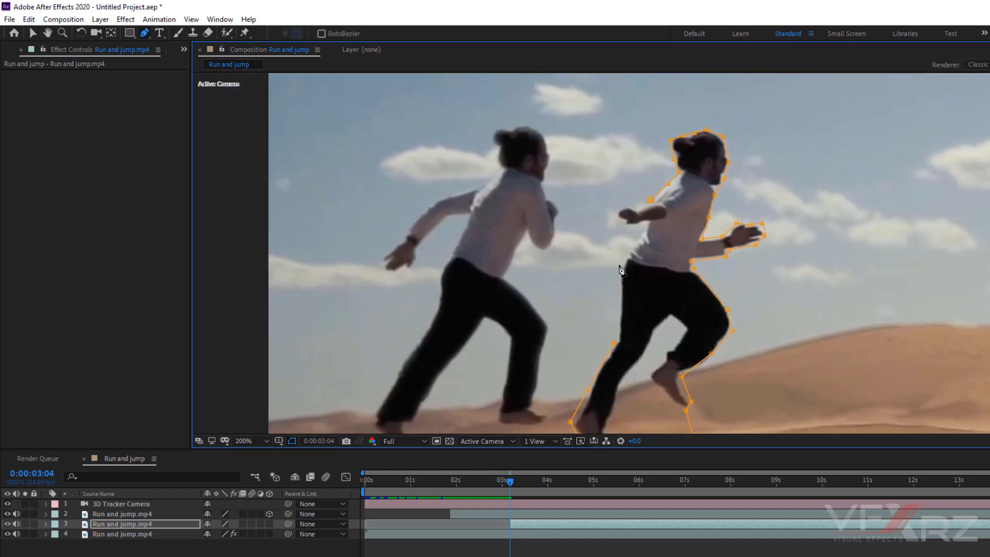
# - Carry the mask path up the runner's back and around the rear hand, and close it at the shoulder
pyautogui.click(619, 265)
pyautogui.click(623, 221)
pyautogui.click(628, 204)
pyautogui.click(651, 199)
pyautogui.moveTo(725, 273); pyautogui.dragTo(673, 163)
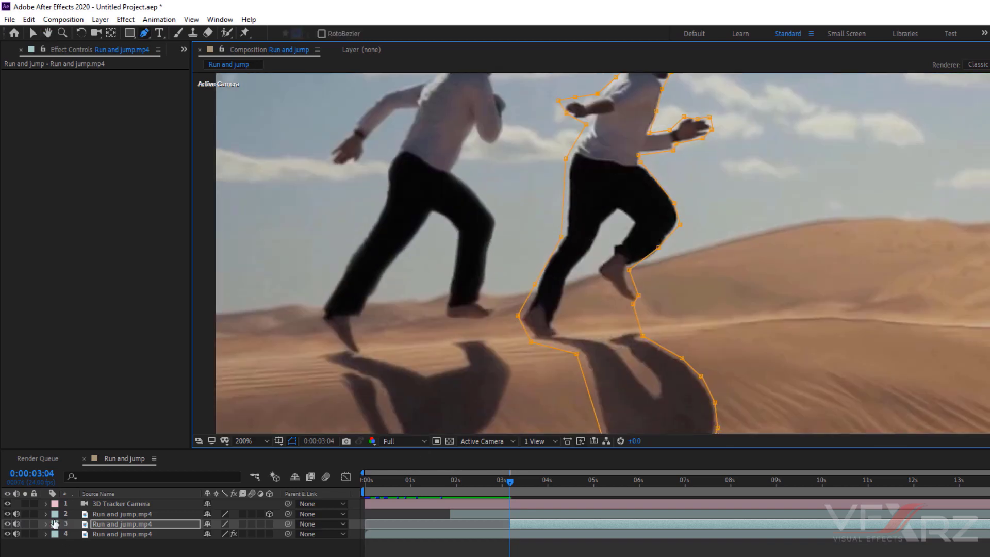
# - Freeze the newly masked layer 3 on the frame at 0:00:03:04
pyautogui.rightClick(547, 520)
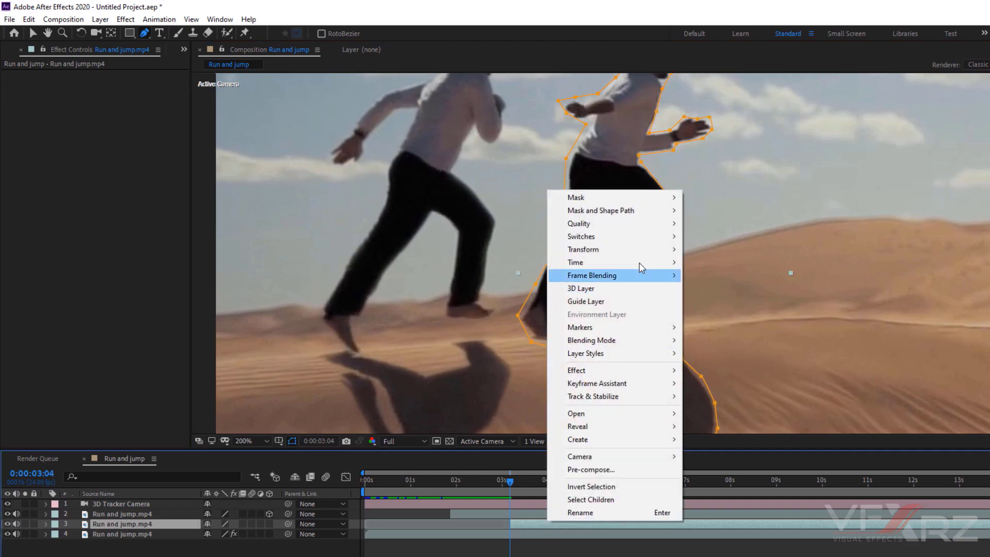
pyautogui.moveTo(639, 262)
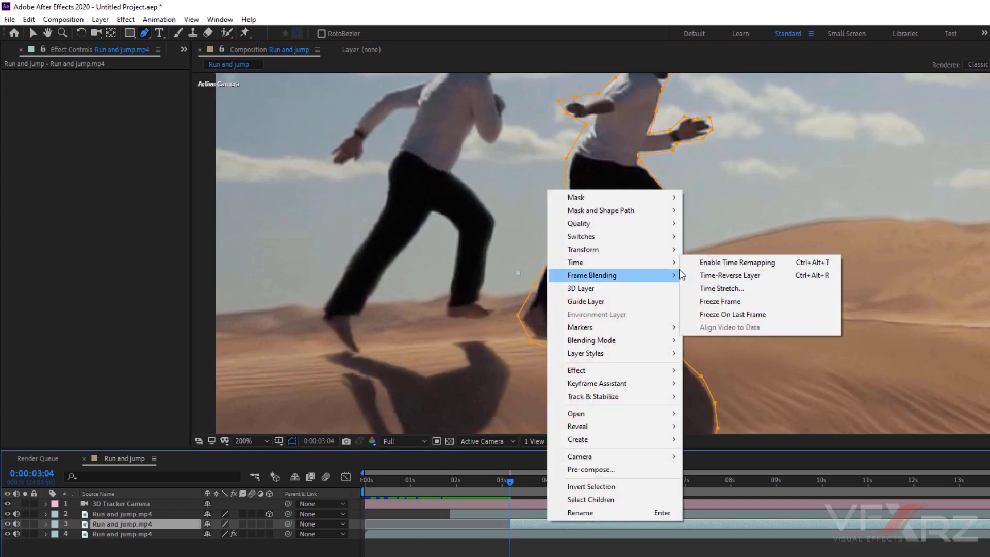
pyautogui.click(739, 300)
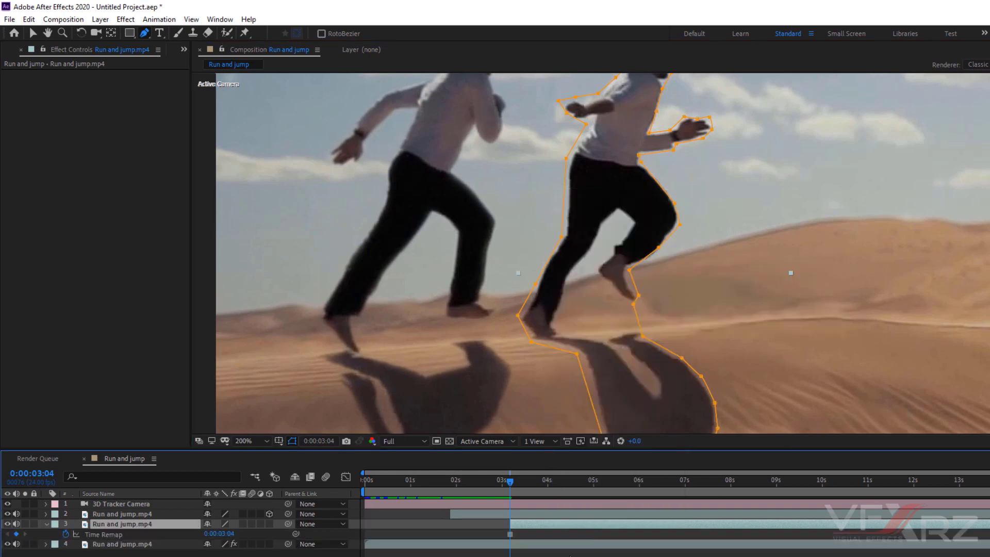
# - Set the Mask Feather of Mask 1 on layer 3 to 8 pixels
pyautogui.click(45, 526)
pyautogui.click(46, 526)
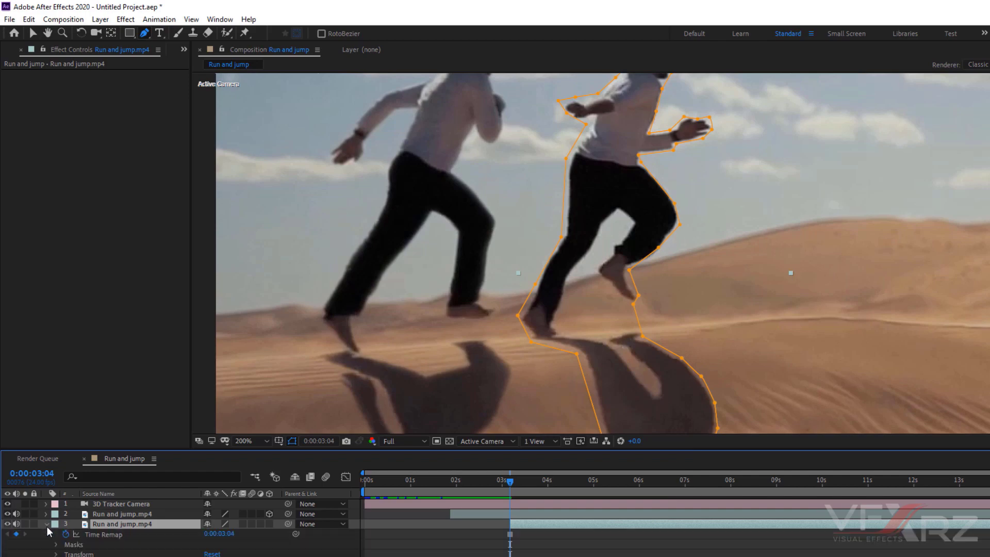
pyautogui.click(55, 545)
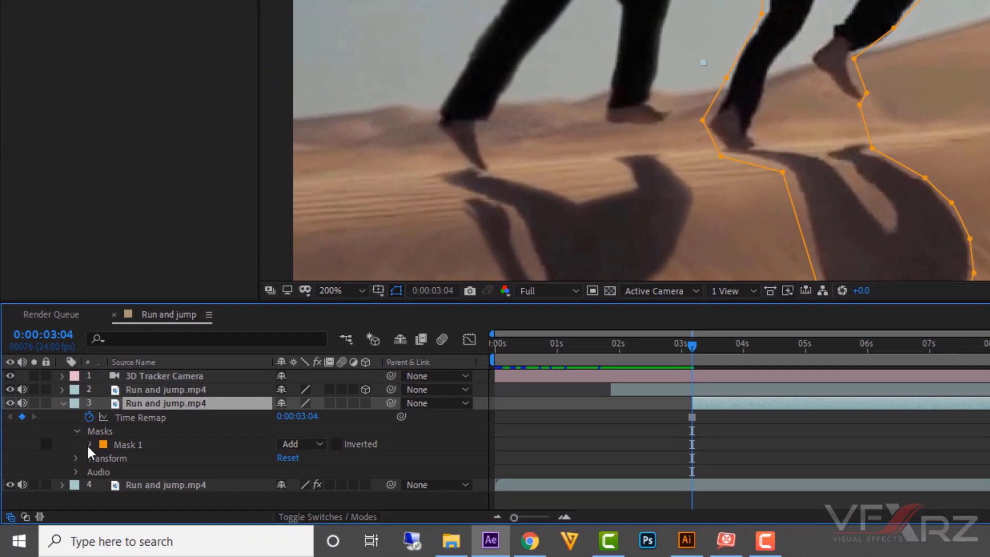
pyautogui.click(88, 445)
pyautogui.click(164, 473)
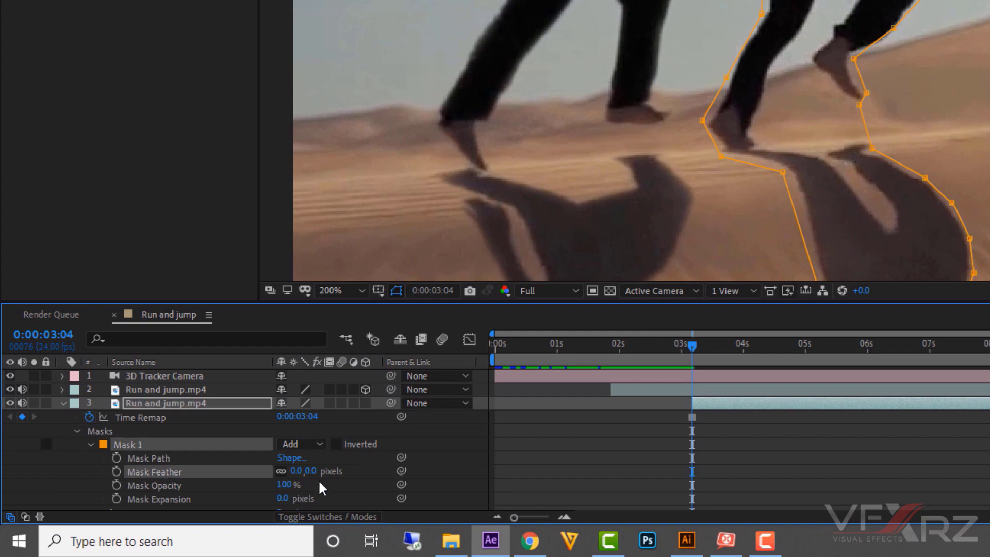
pyautogui.click(311, 471)
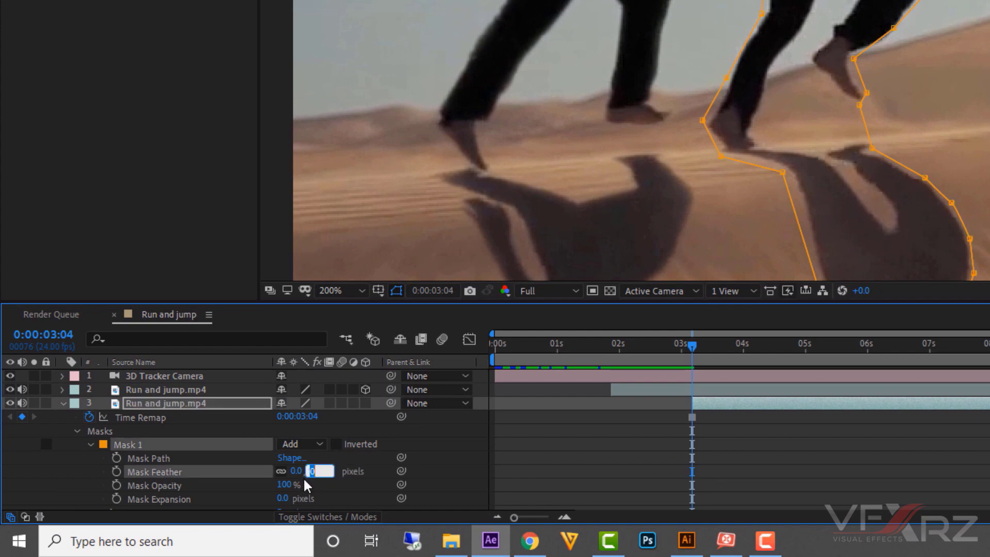
pyautogui.click(451, 455)
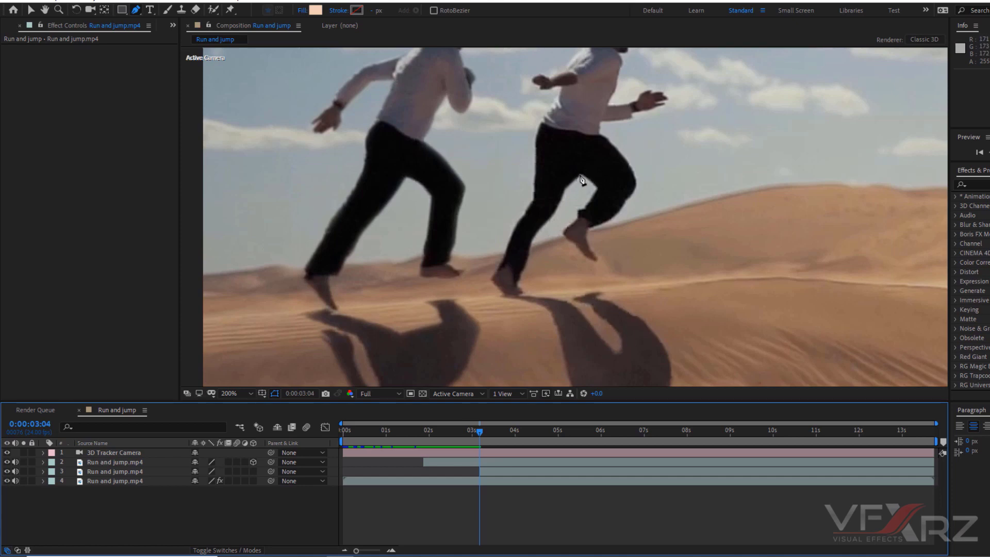
# - Start a second mask on layer 3 from the crotch down the inner edge of the rear leg
pyautogui.click(548, 475)
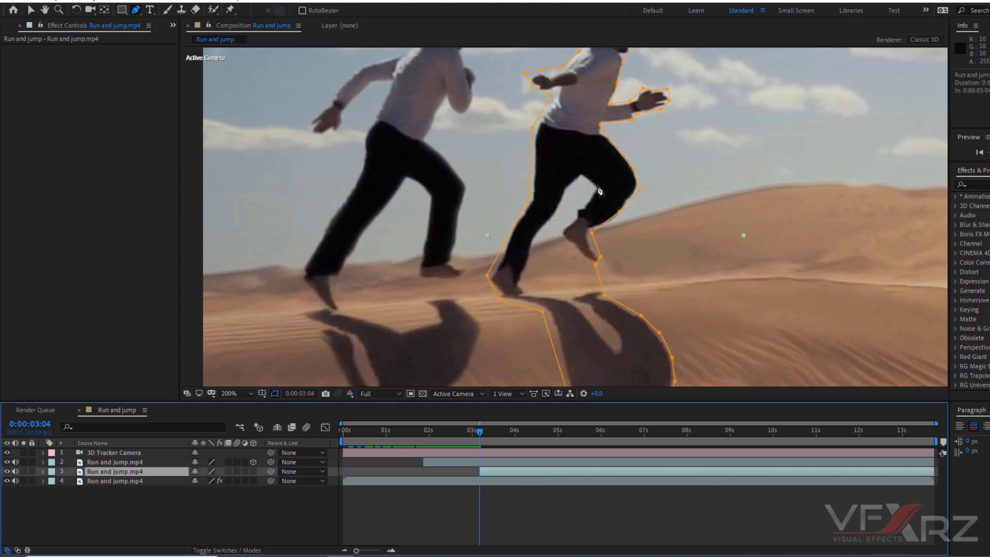
pyautogui.click(581, 175)
pyautogui.click(566, 189)
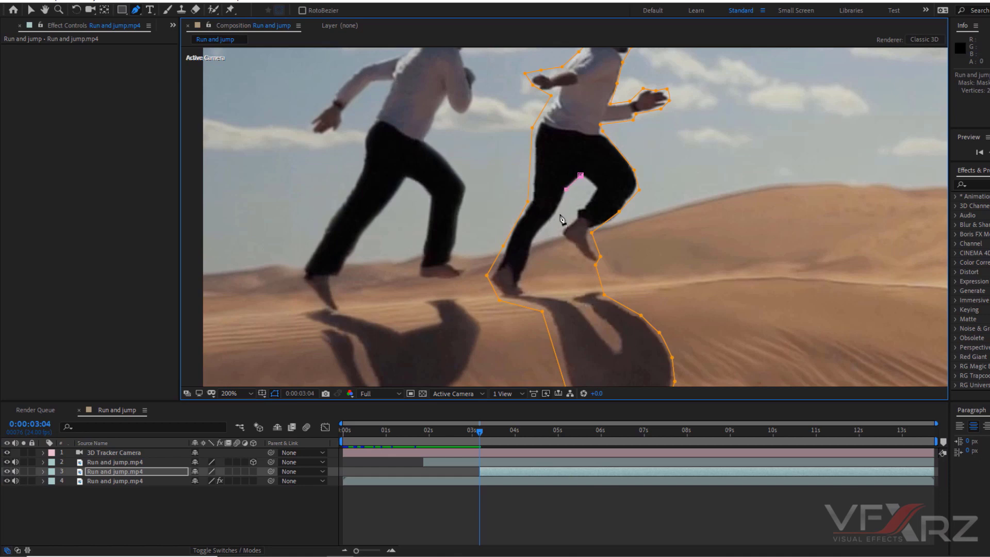
pyautogui.click(554, 214)
pyautogui.moveTo(554, 215); pyautogui.dragTo(560, 216)
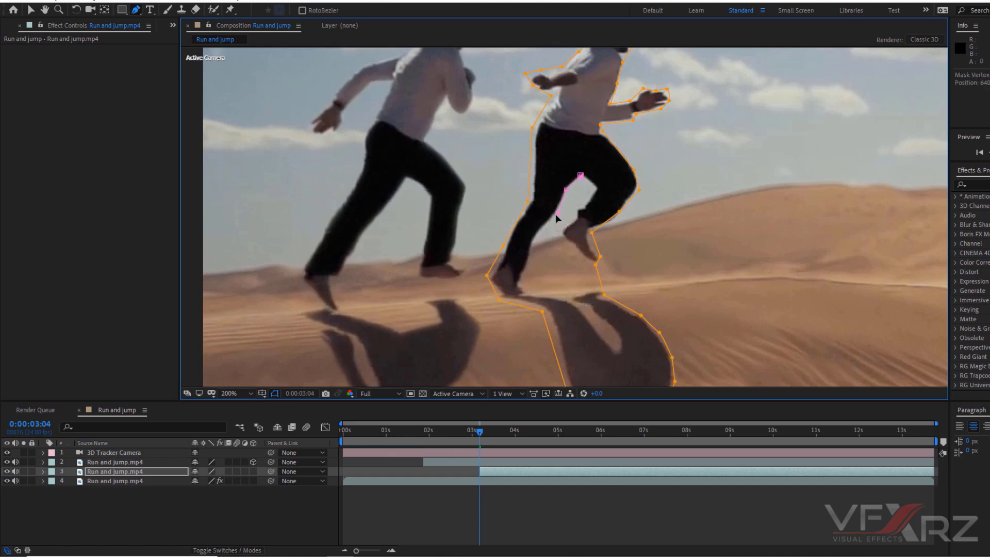
pyautogui.click(534, 237)
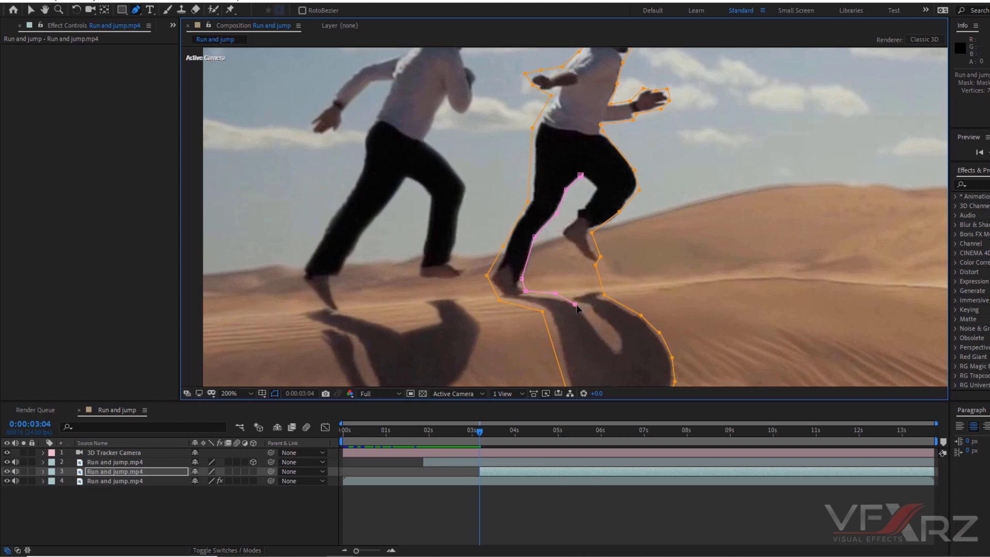
# - Extend the second mask around the gap in the shadow and along the raised foot and leg, and close it
pyautogui.click(611, 347)
pyautogui.click(618, 337)
pyautogui.click(583, 304)
pyautogui.click(571, 292)
pyautogui.click(591, 265)
pyautogui.click(560, 235)
pyautogui.click(582, 205)
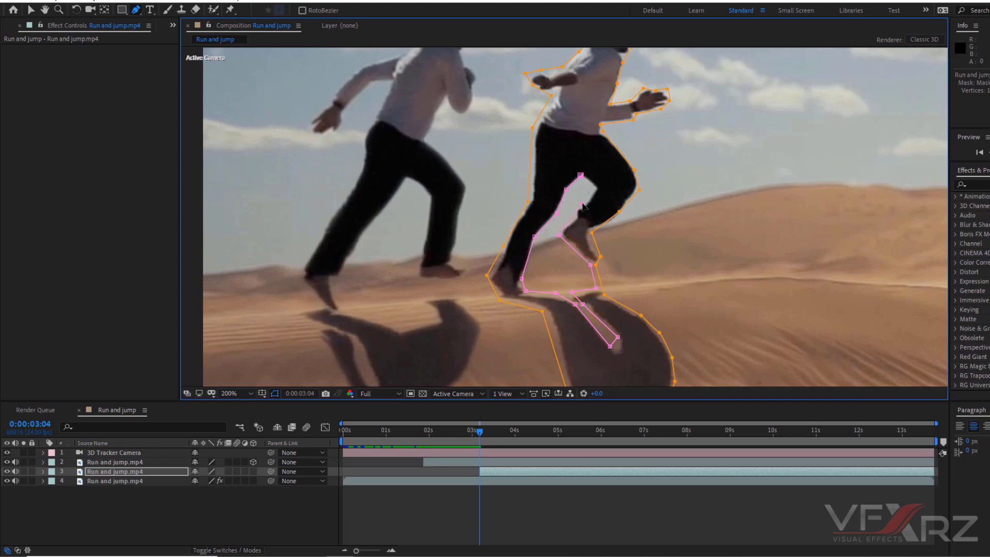
pyautogui.click(593, 192)
pyautogui.click(582, 175)
# - Set the mode of Mask 2 on layer 3 to Subtract
pyautogui.click(43, 472)
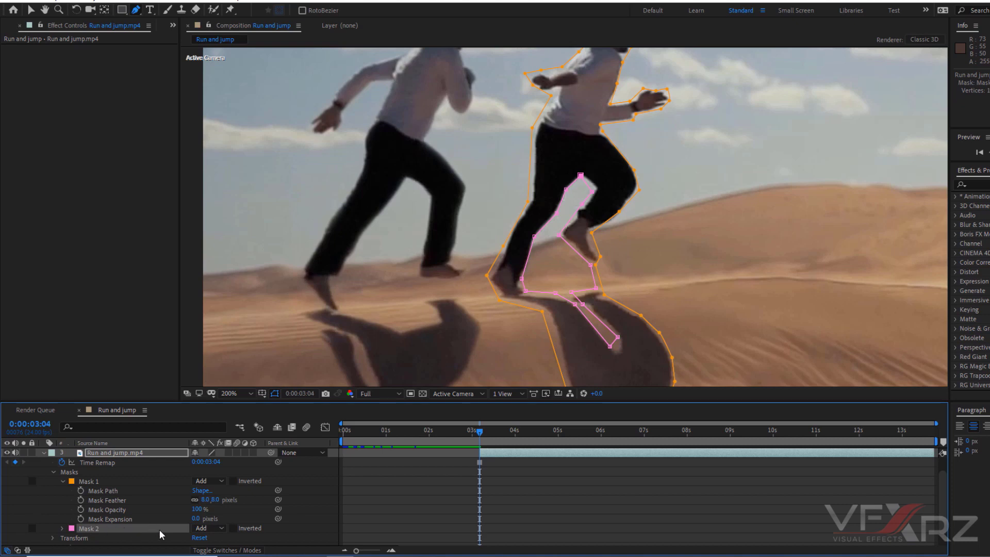
pyautogui.click(214, 529)
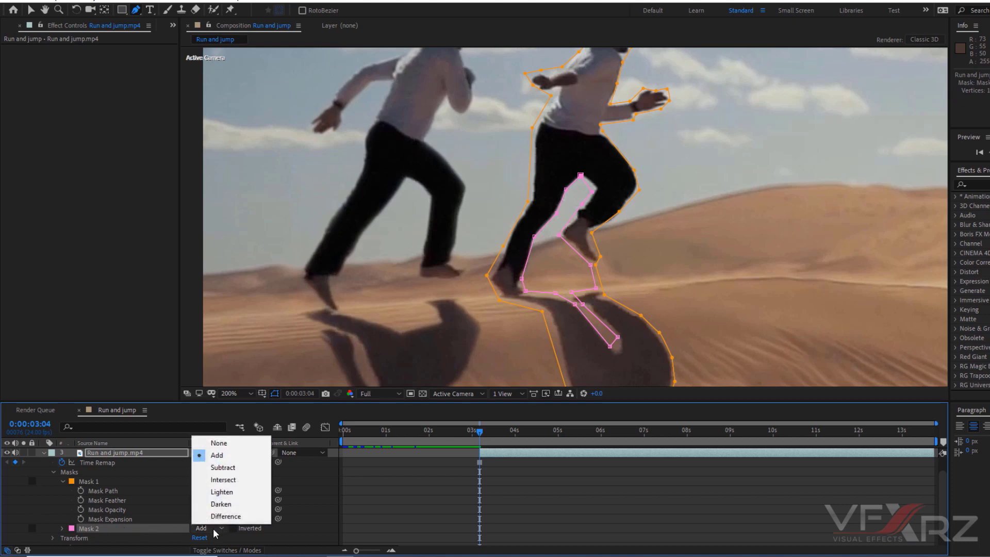
pyautogui.click(202, 472)
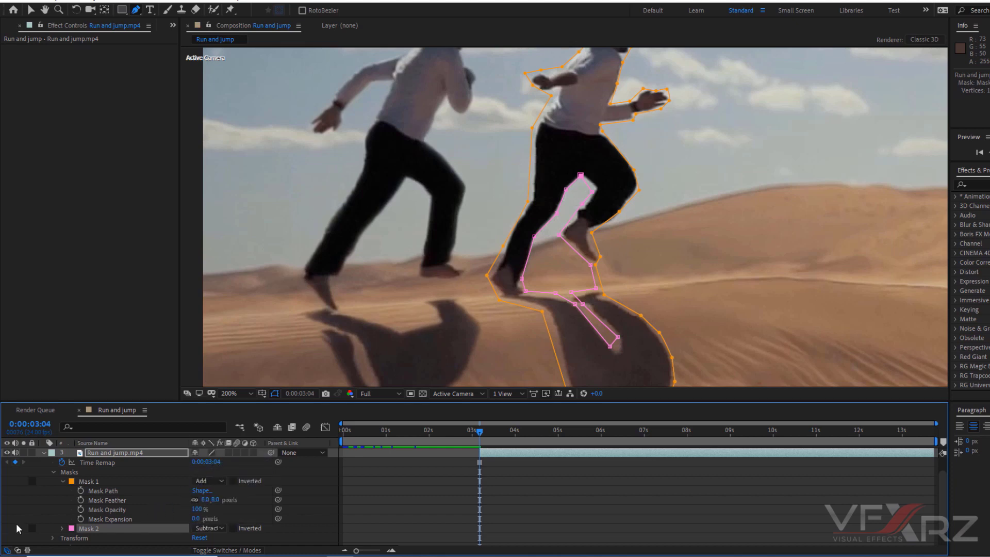
# - Set the Mask Feather of Mask 2 to 8 pixels and collapse the layer's properties
pyautogui.click(62, 528)
pyautogui.click(120, 522)
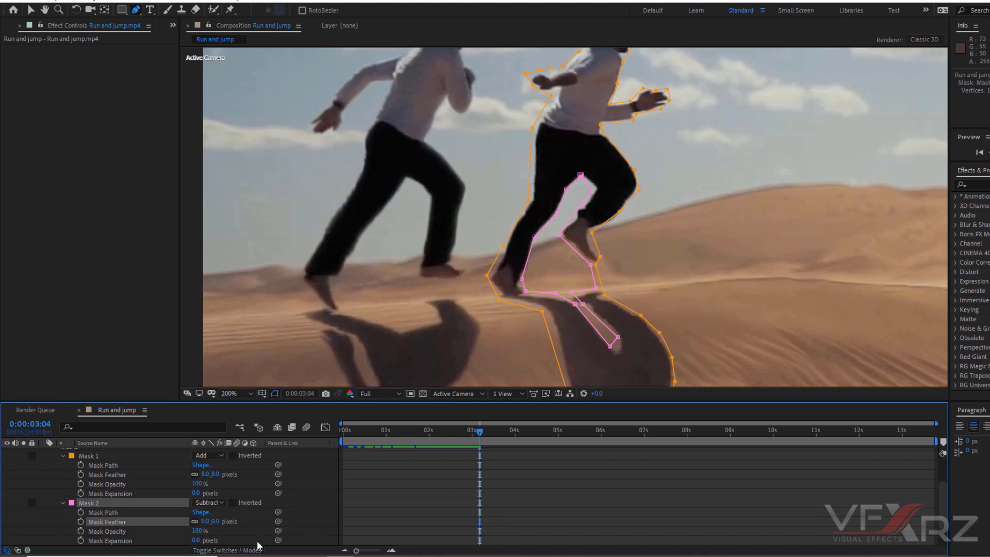
pyautogui.click(214, 521)
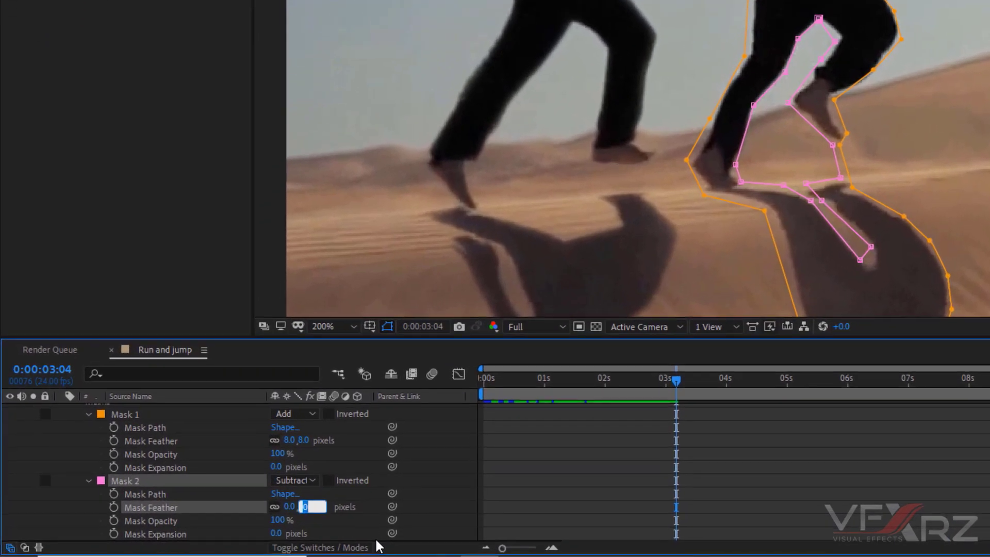
pyautogui.write('8')
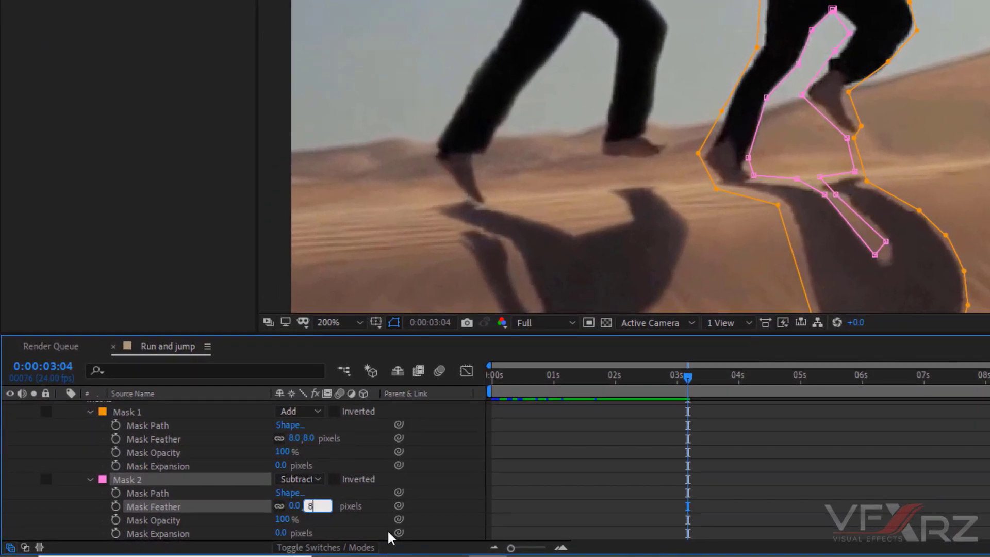
pyautogui.click(365, 513)
pyautogui.scroll(-2, 546, 429)
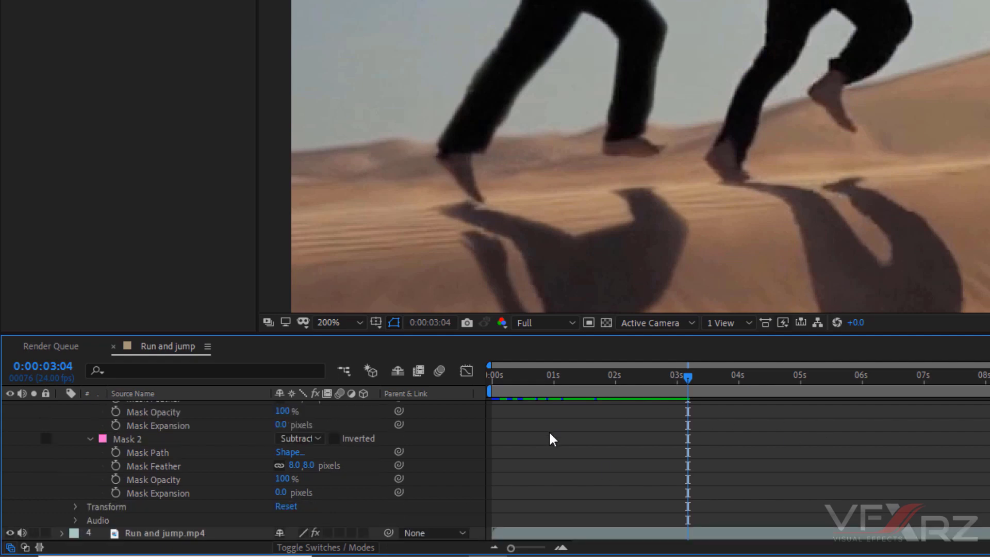
pyautogui.scroll(4, 550, 437)
pyautogui.click(61, 436)
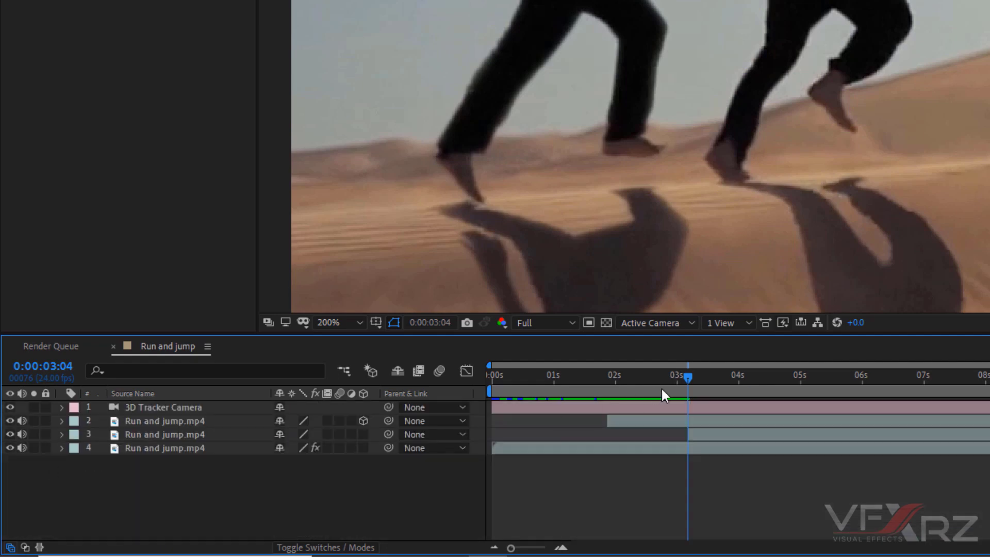
# - Preview the composition from 0:00:00:05 and scrub to 0:00:05:17 to check both frozen clones
pyautogui.scroll(-2, 805, 109)
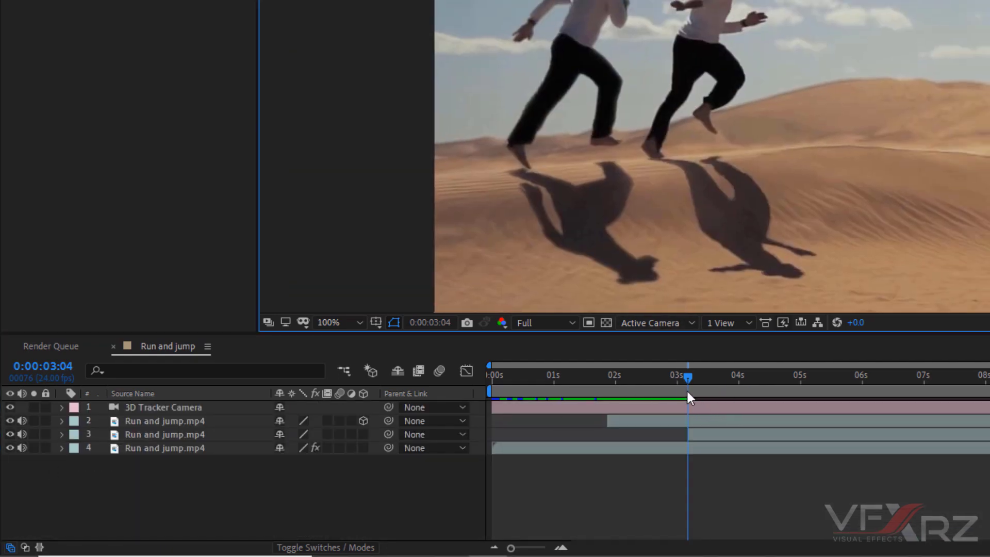
pyautogui.moveTo(688, 396); pyautogui.dragTo(506, 374)
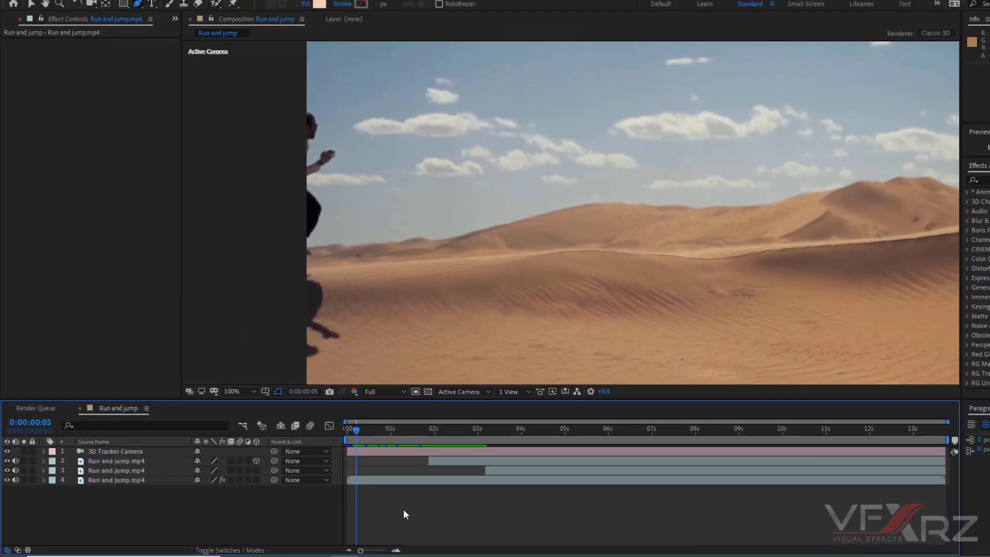
pyautogui.press('space')
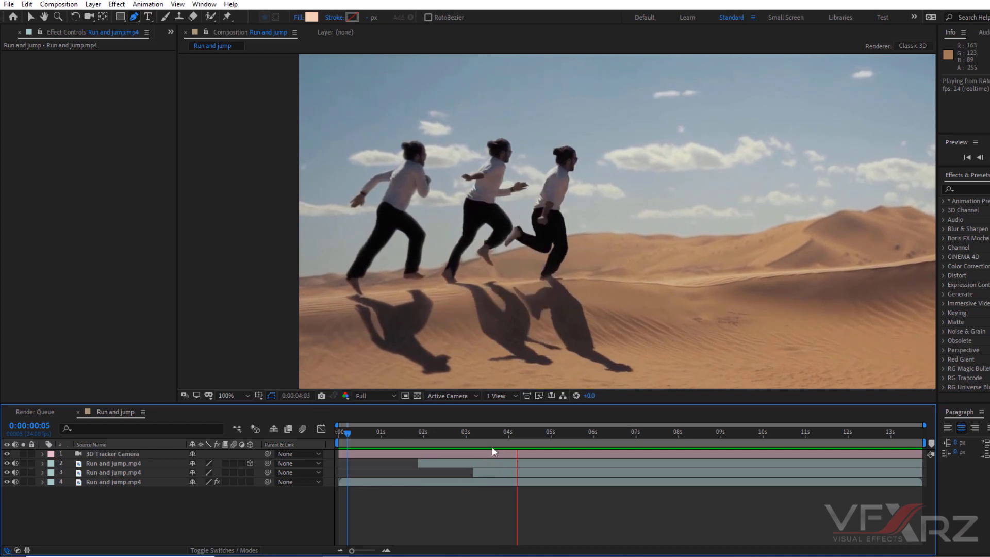
pyautogui.moveTo(505, 432); pyautogui.dragTo(581, 441)
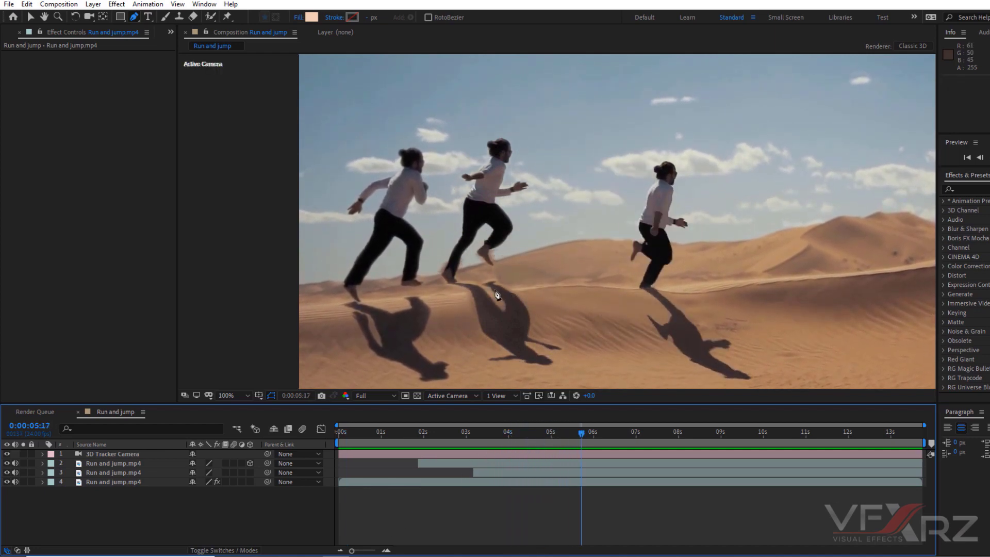
# - Make the second clone's layer 3D and raise it about 27 pixels at 0:00:03:04 to line up with the runner
pyautogui.click(524, 472)
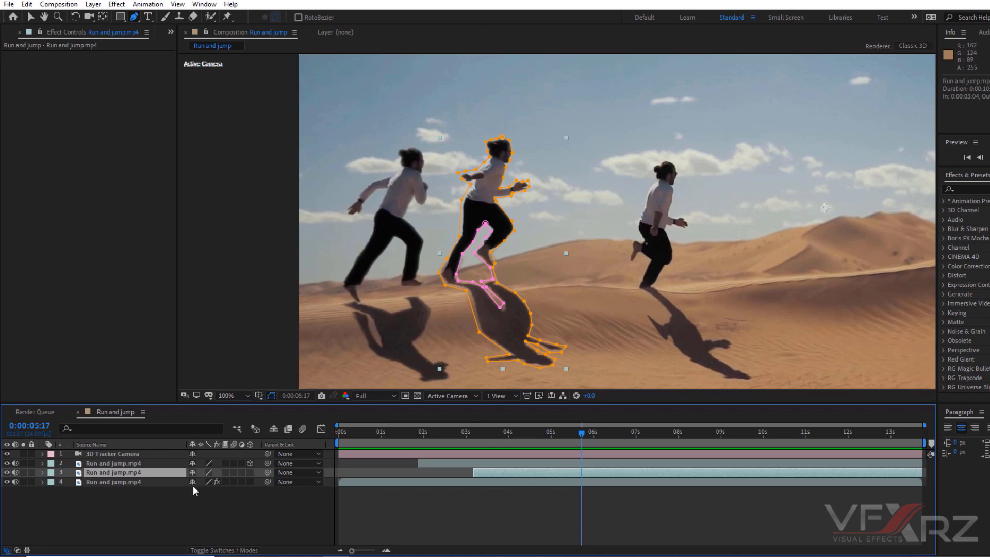
pyautogui.click(248, 473)
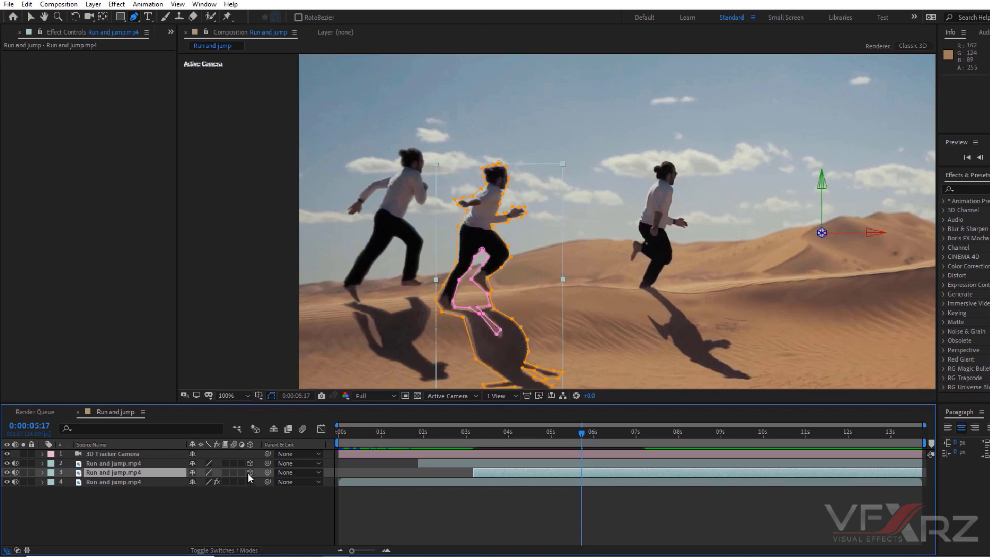
pyautogui.moveTo(515, 436); pyautogui.dragTo(475, 441)
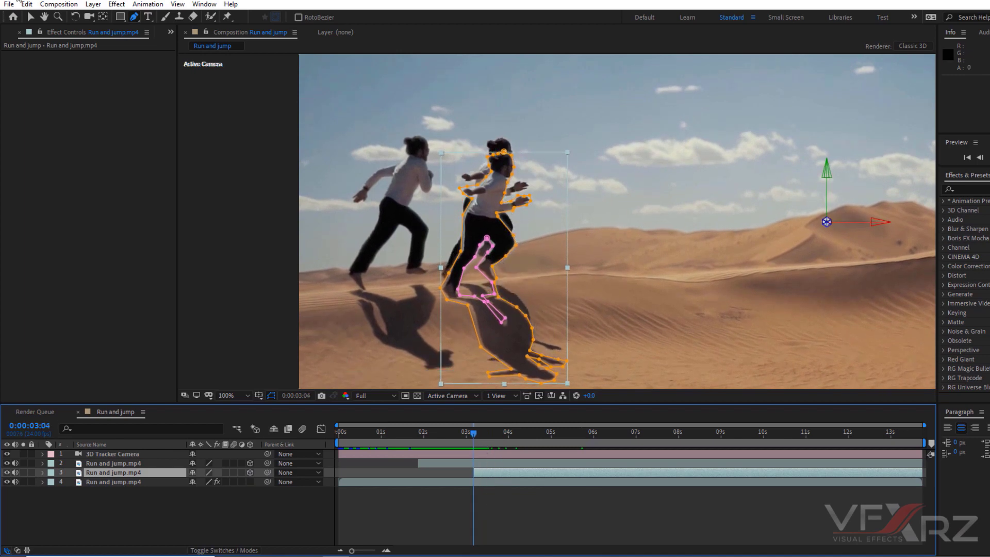
pyautogui.click(30, 16)
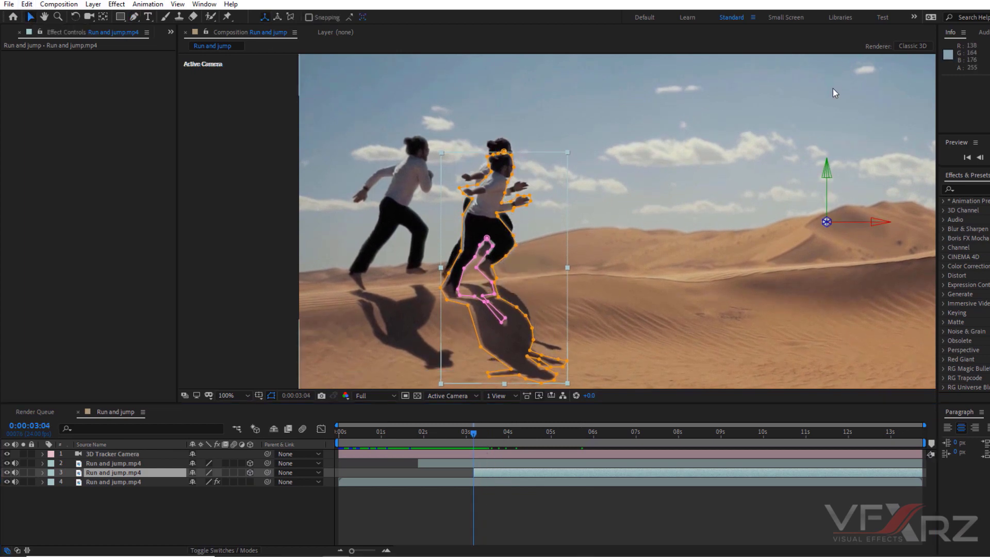
pyautogui.moveTo(826, 175); pyautogui.dragTo(826, 161)
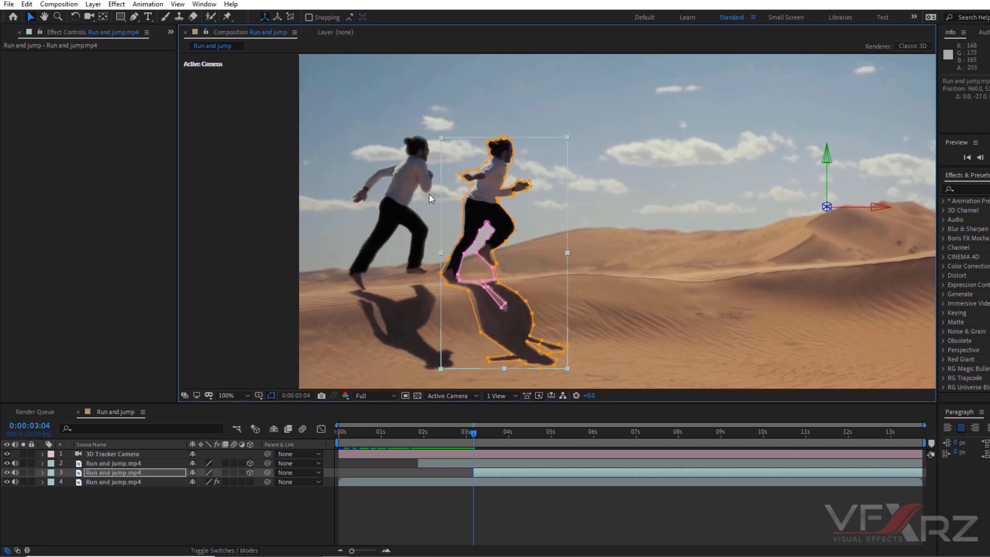
# - Shift the second clone on layer 3 by -1 pixel along X at 0:00:03:04 and deselect it
pyautogui.click(538, 527)
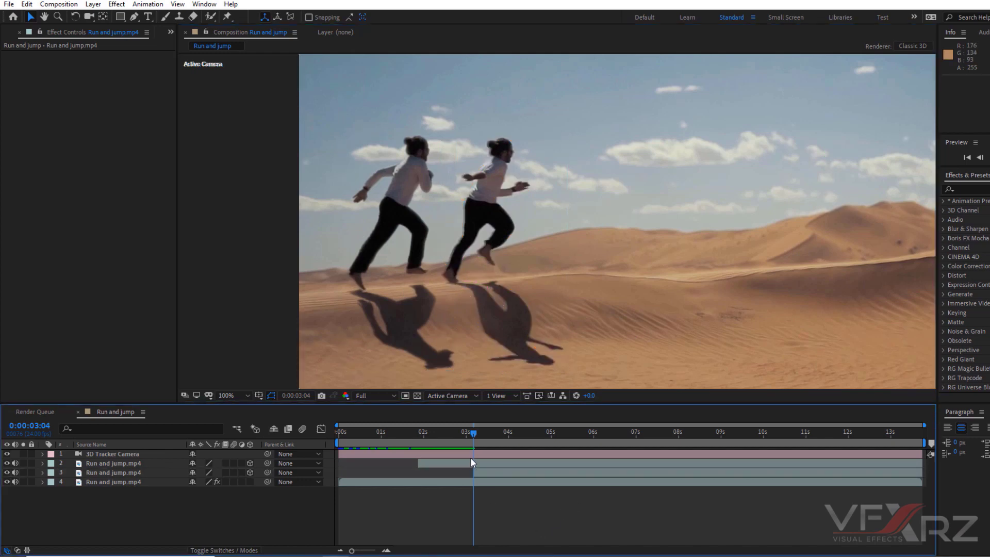
pyautogui.click(505, 476)
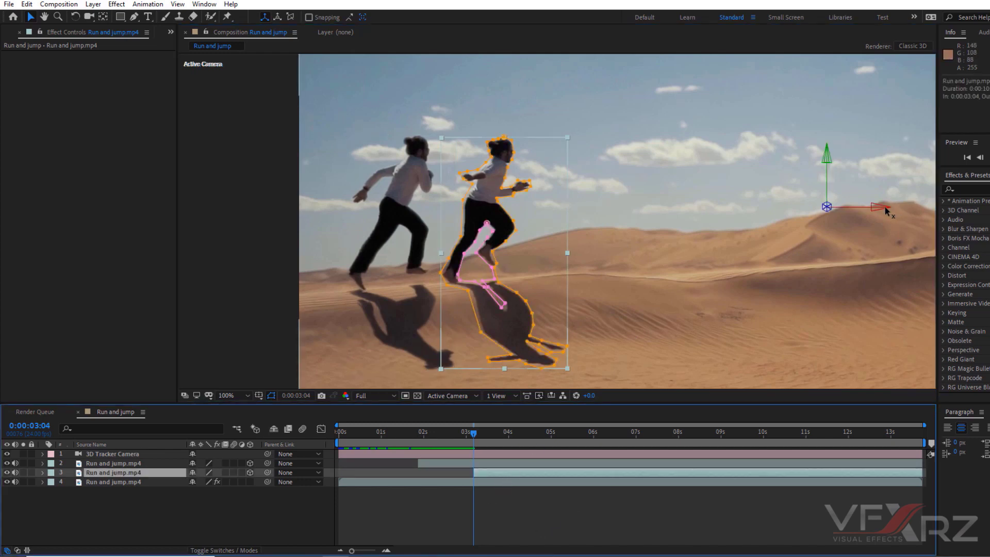
pyautogui.click(885, 207)
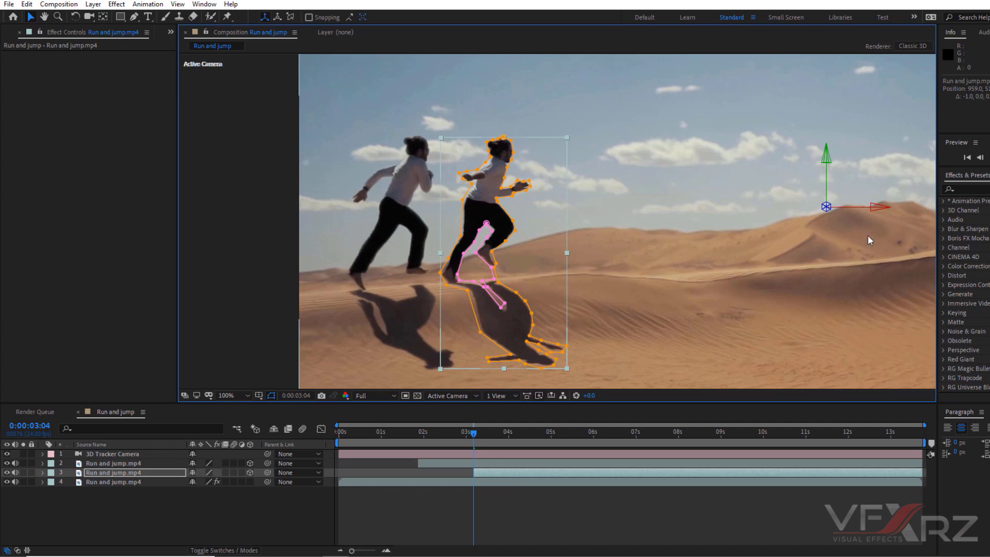
pyautogui.click(674, 534)
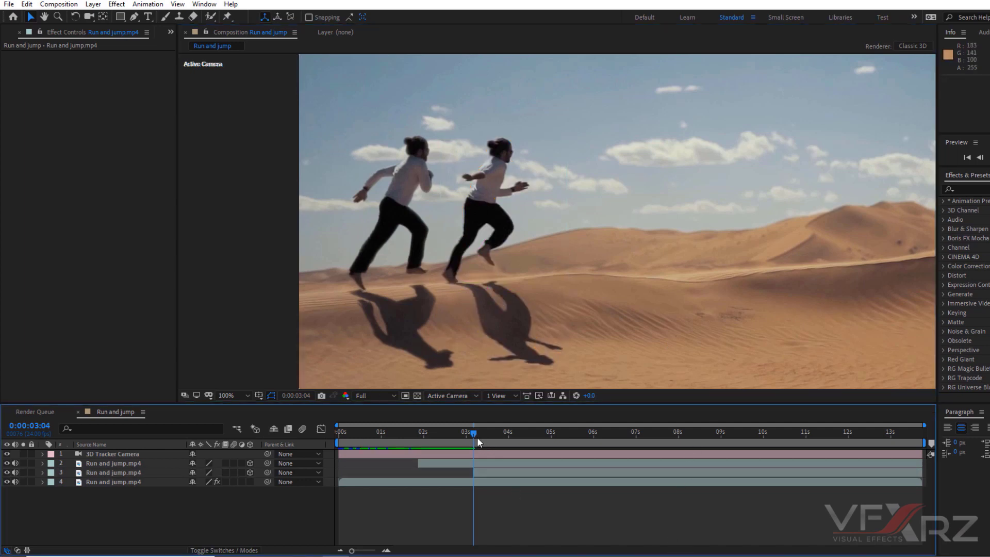
# - Preview the composition from the beginning, then inspect the full frame at 0:00:09:19 with both frozen clones
pyautogui.moveTo(473, 434); pyautogui.dragTo(323, 459)
pyautogui.press('space')
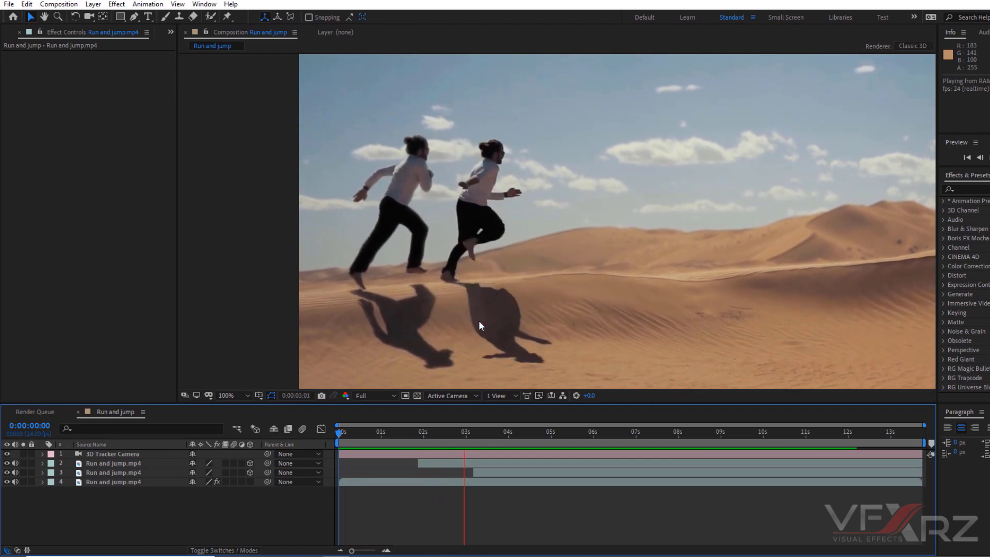
pyautogui.scroll(-4, 541, 286)
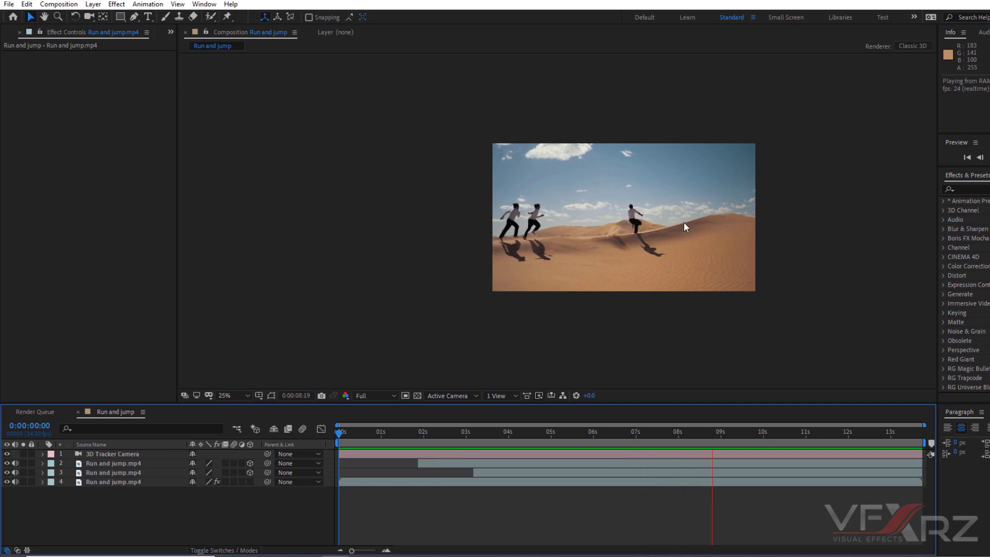
pyautogui.press('space')
pyautogui.moveTo(746, 442); pyautogui.dragTo(756, 460)
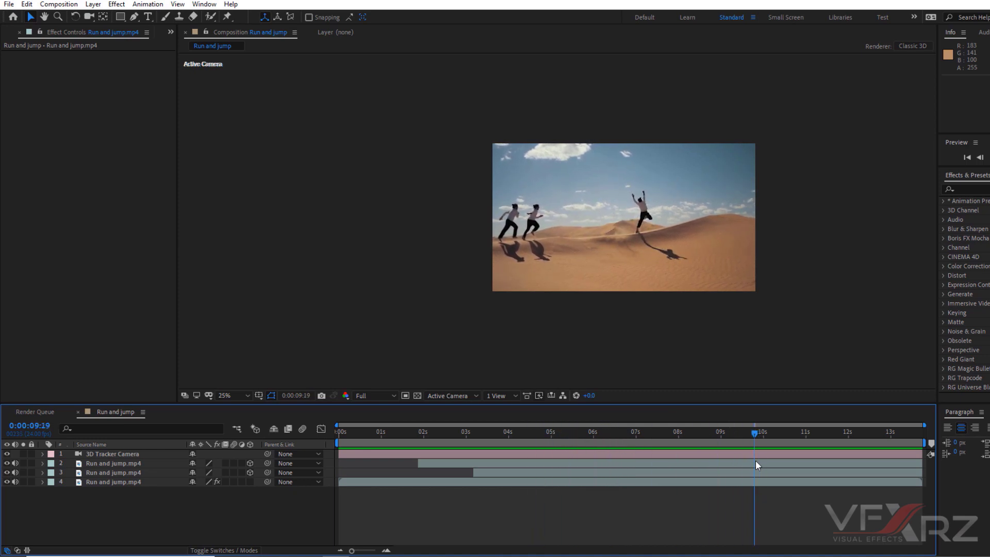
pyautogui.scroll(2, 567, 217)
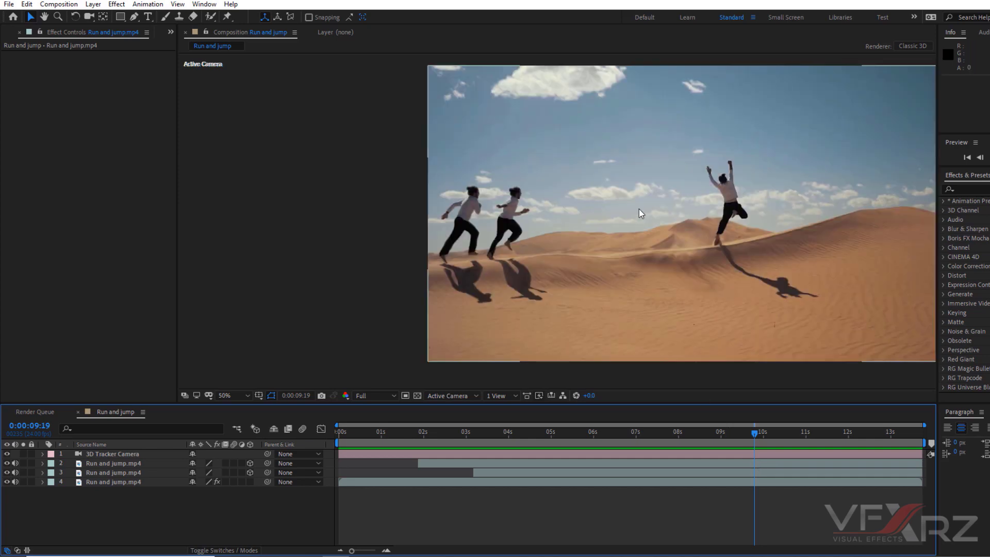
pyautogui.moveTo(779, 238); pyautogui.dragTo(631, 249)
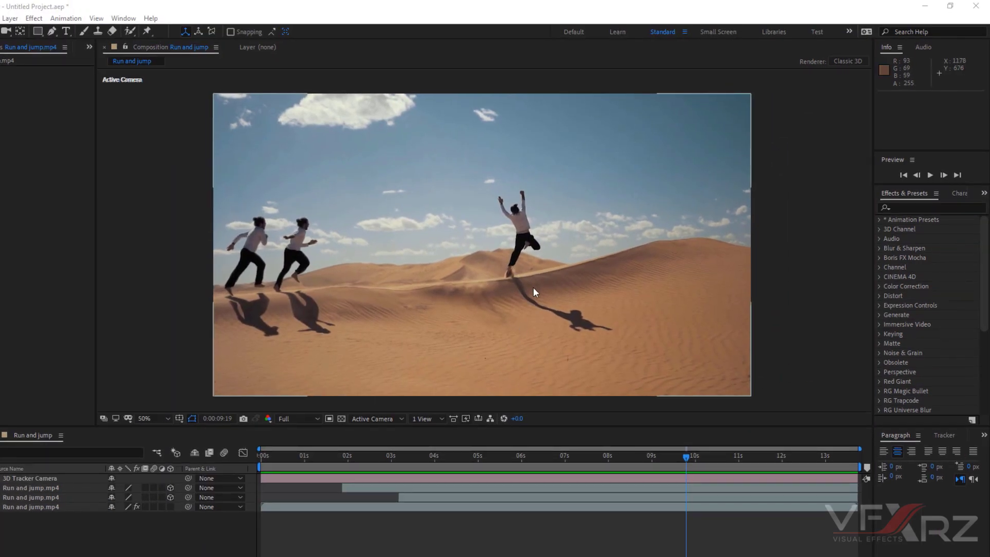
# - Scrub back to 0:00:09:04 to compare the frozen clones with the moving runner
pyautogui.click(44, 500)
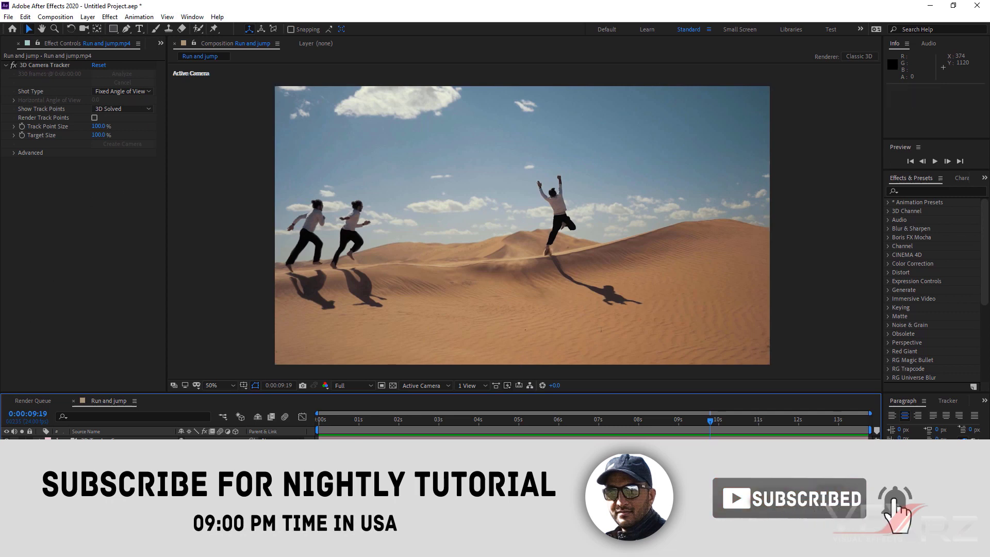
pyautogui.click(666, 372)
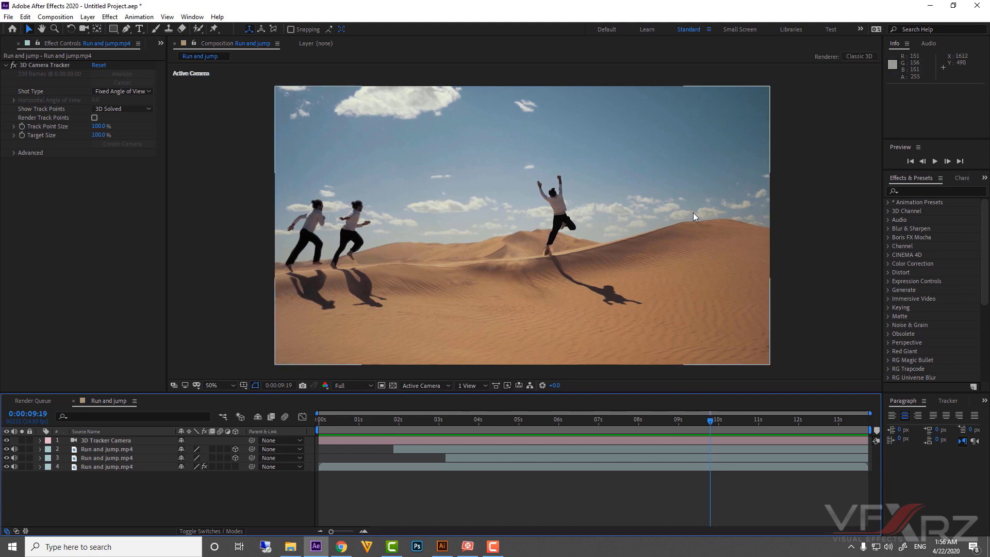
pyautogui.moveTo(686, 427)
pyautogui.mouseDown()
pyautogui.moveTo(530, 420)
pyautogui.moveTo(686, 447)
pyautogui.mouseUp()
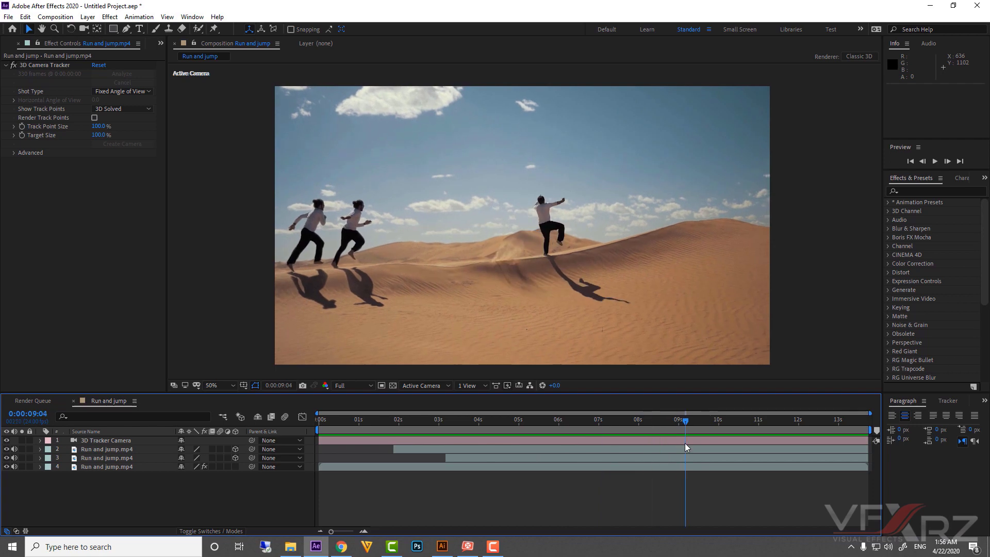